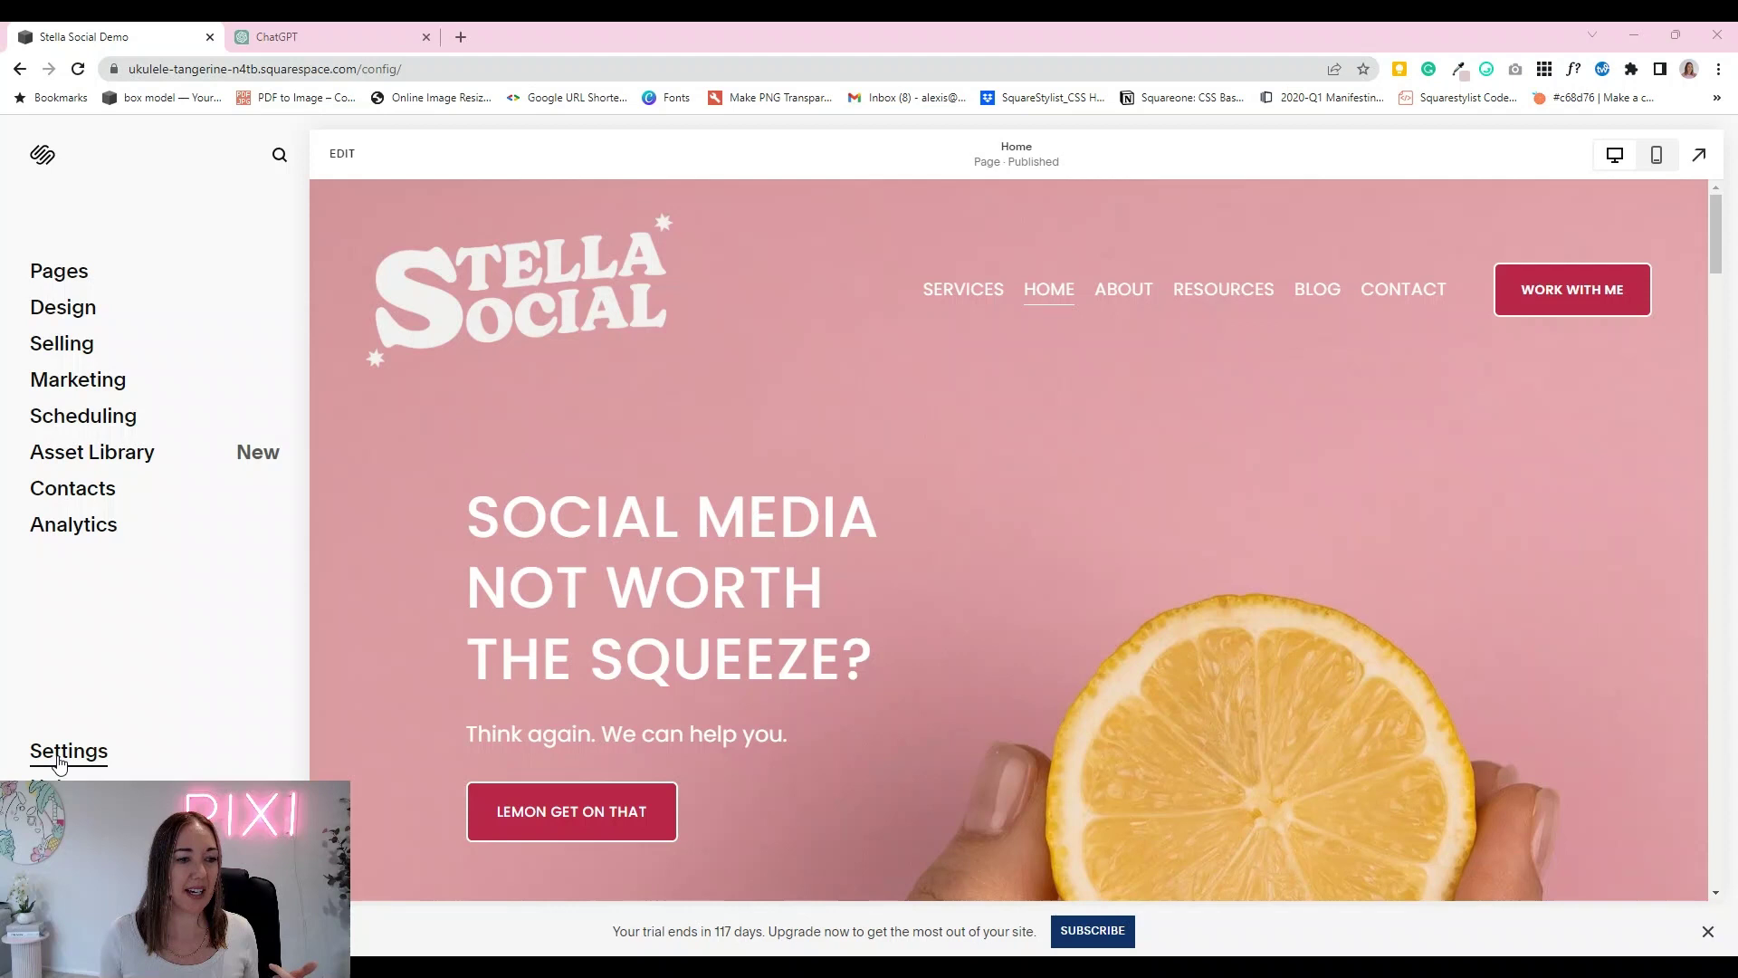
Step: Switch on the Cookie Banner under Settings > Cookies & Visitor Data
left_click(61, 758)
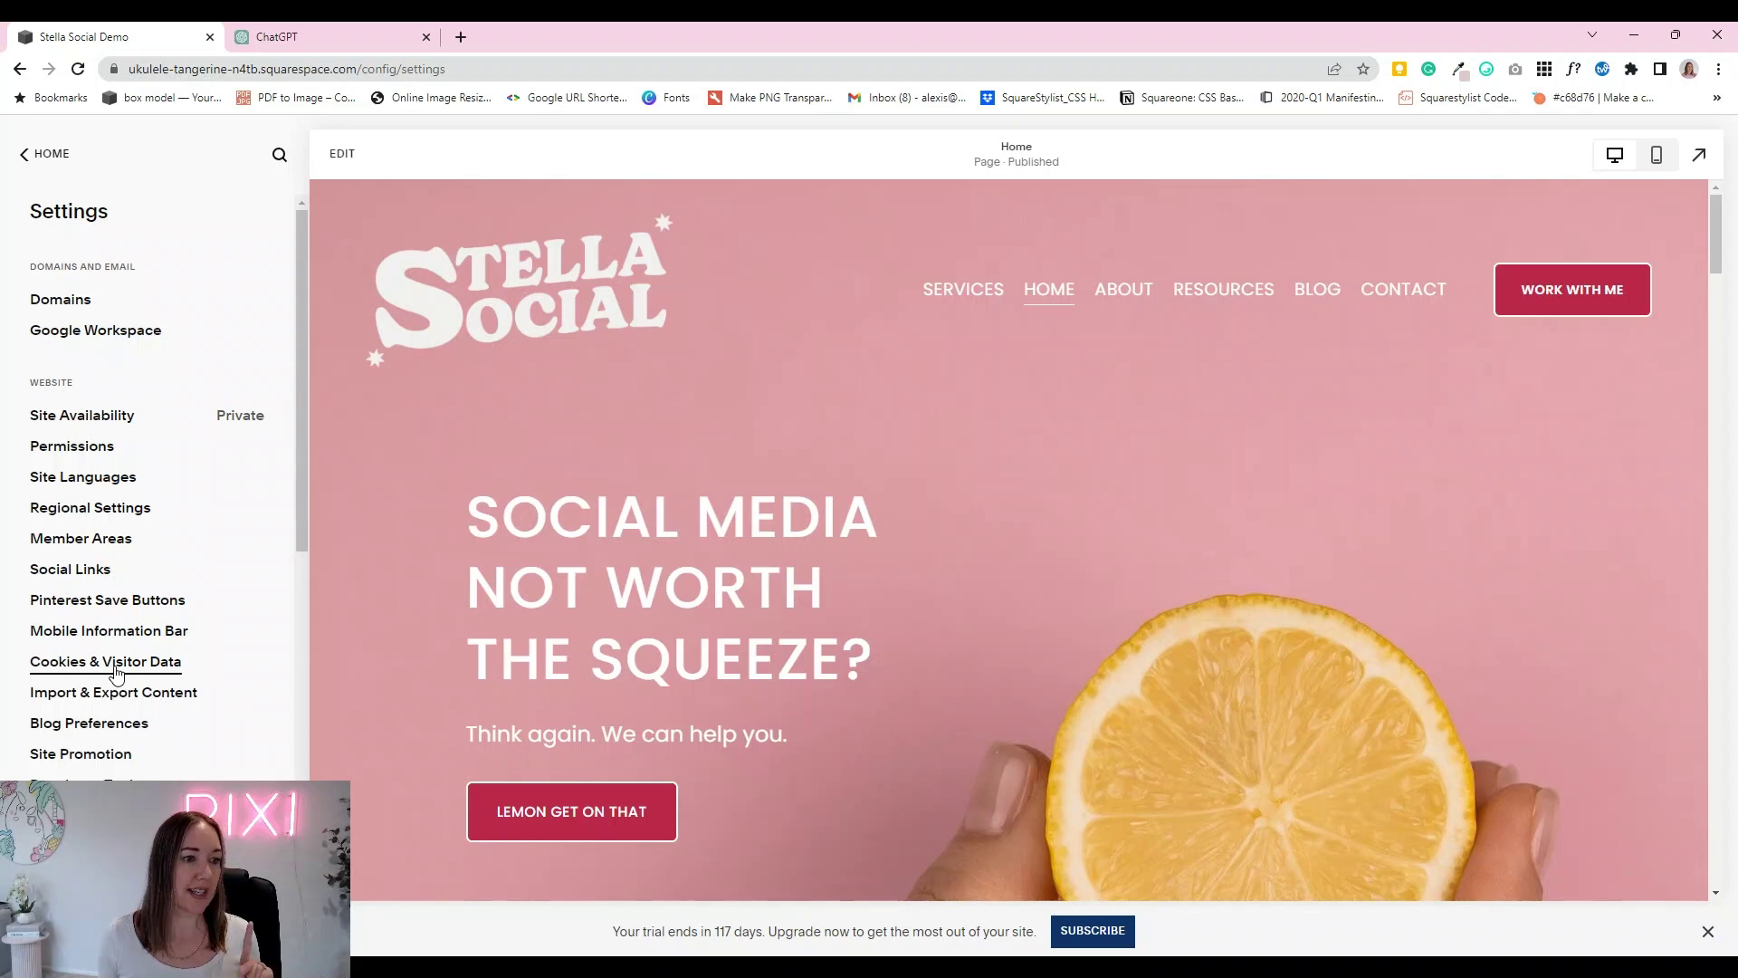
left_click(116, 662)
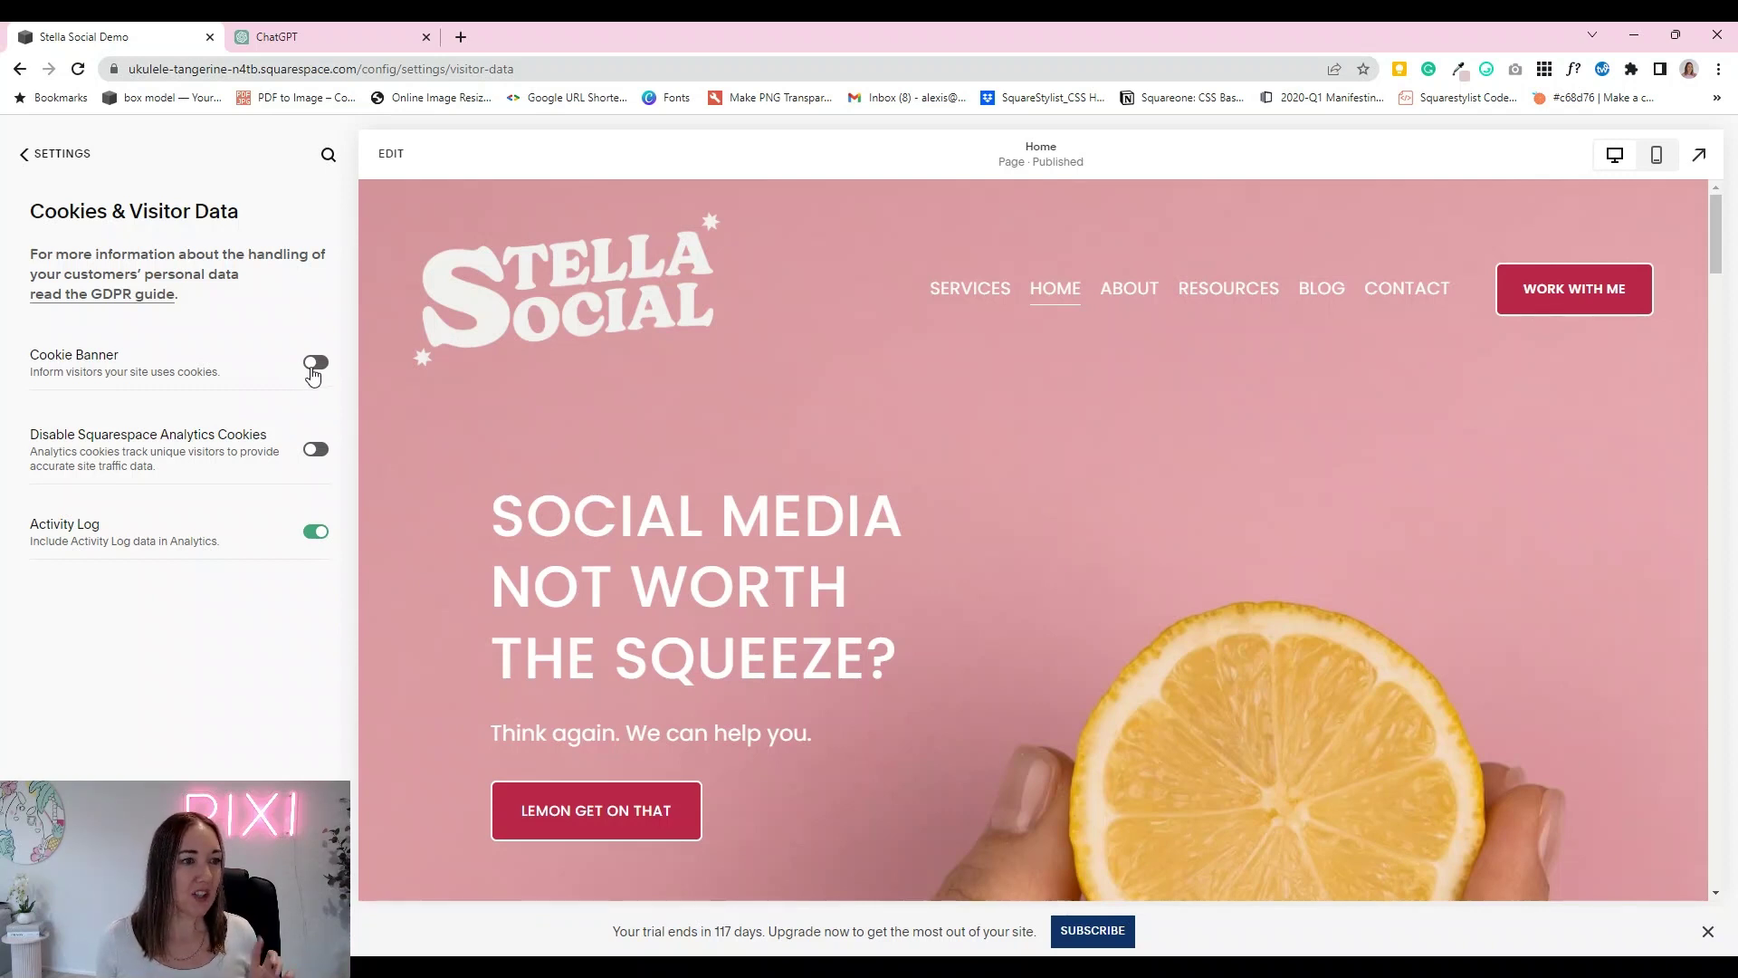
left_click(315, 364)
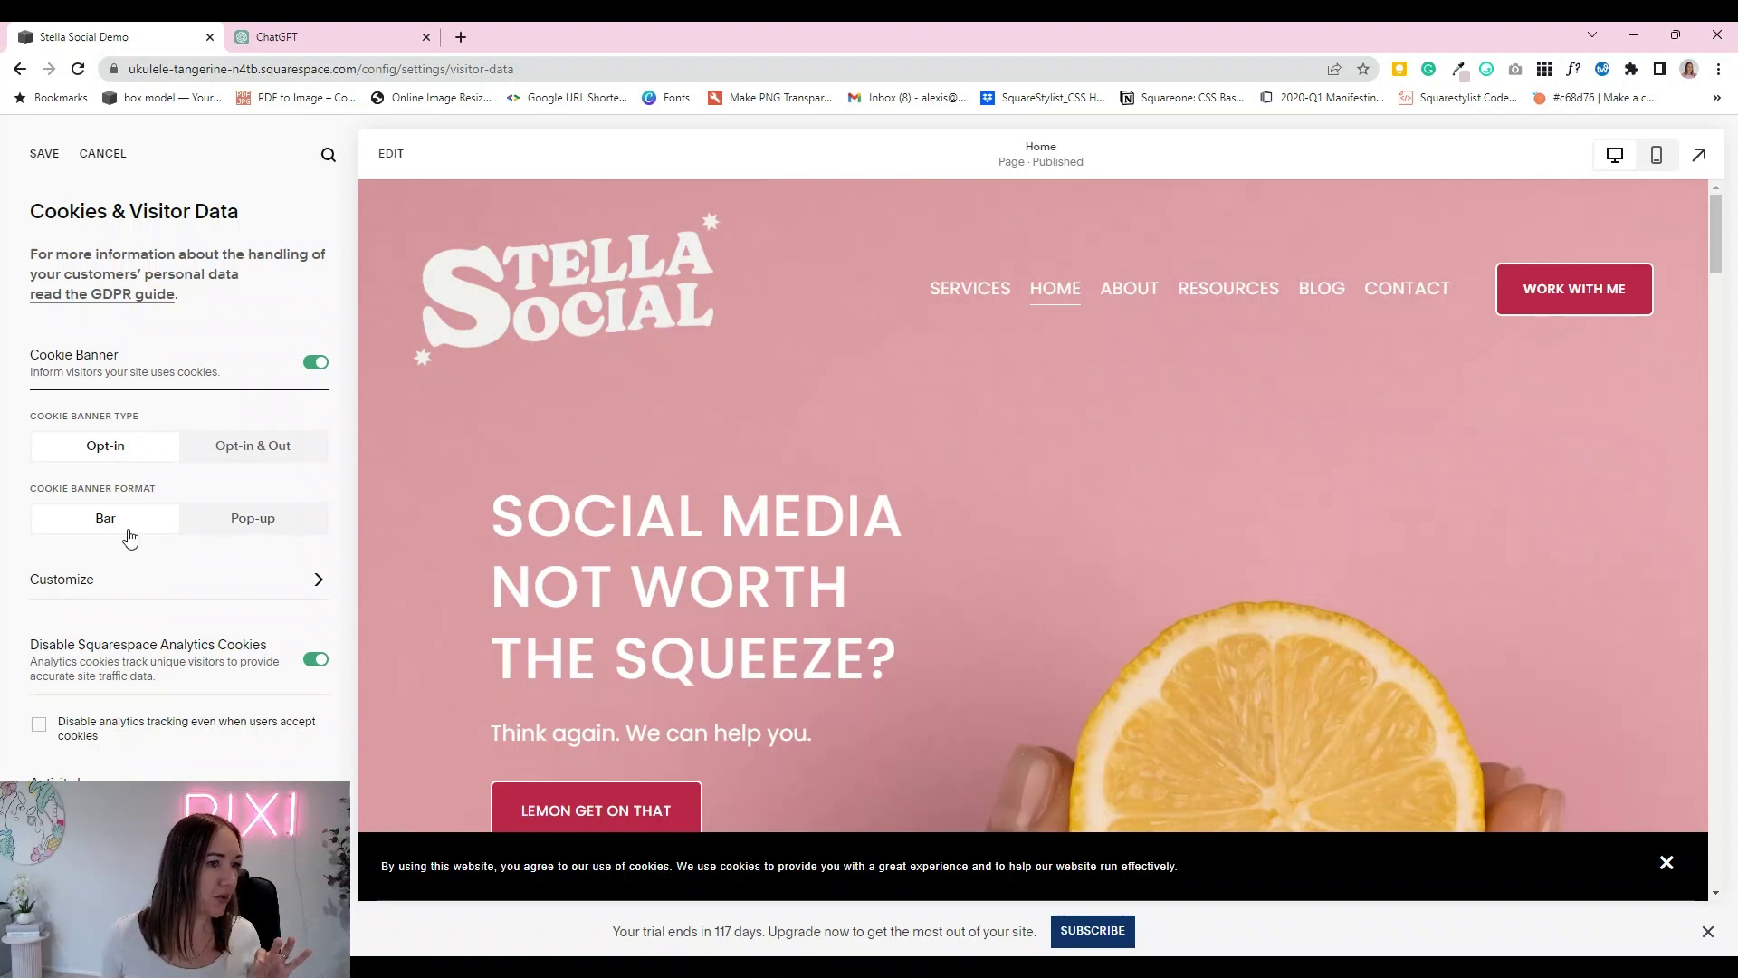
Step: Set the cookie banner format to Pop-up and its type to Opt-in & Out
left_click(259, 525)
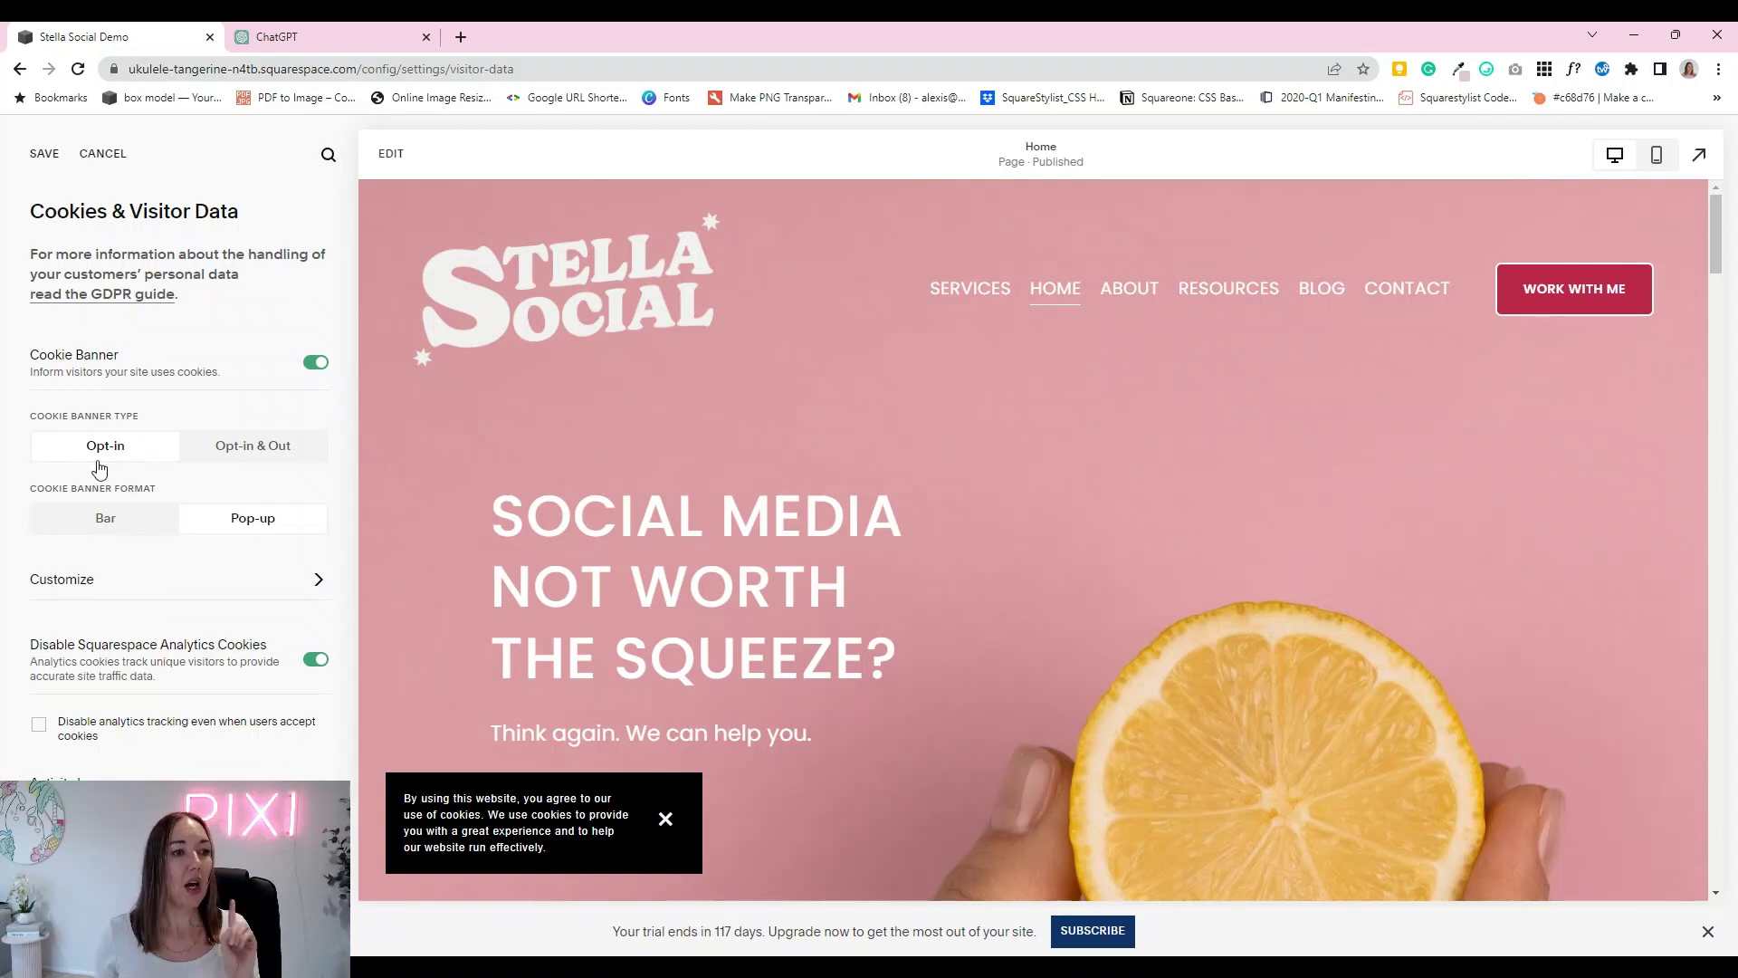
left_click(255, 458)
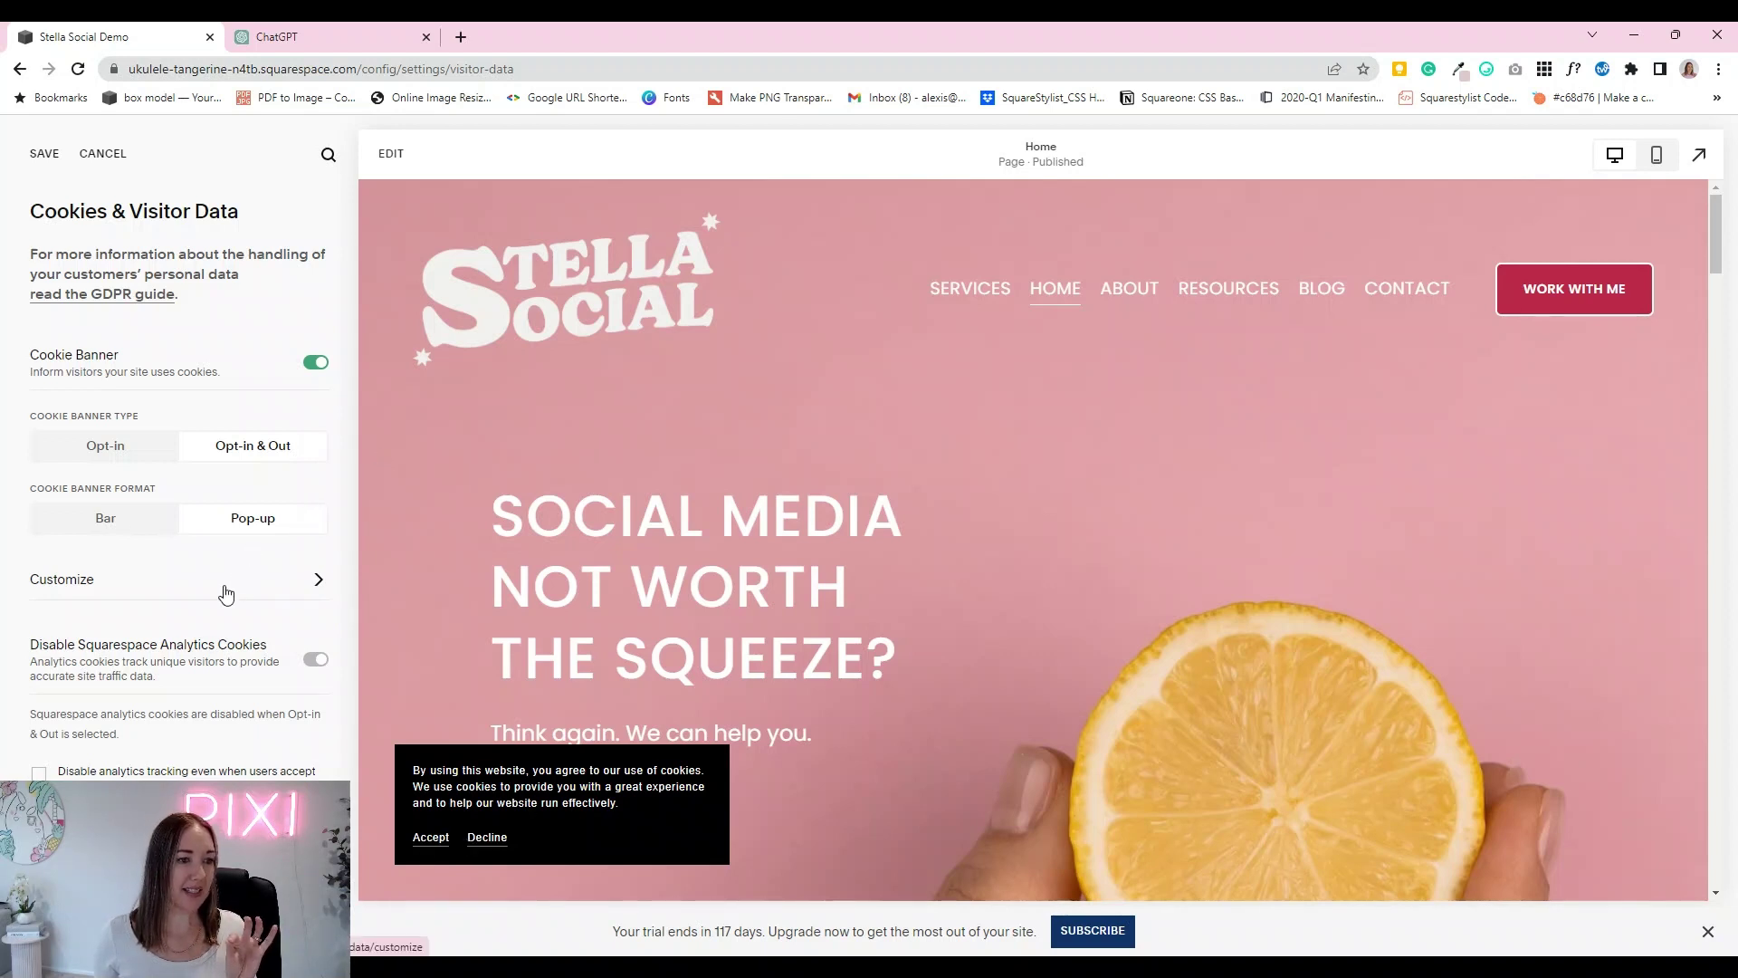
Step: Save the pending banner changes and set the cookie pop-up position to Bottom Right
left_click(132, 584)
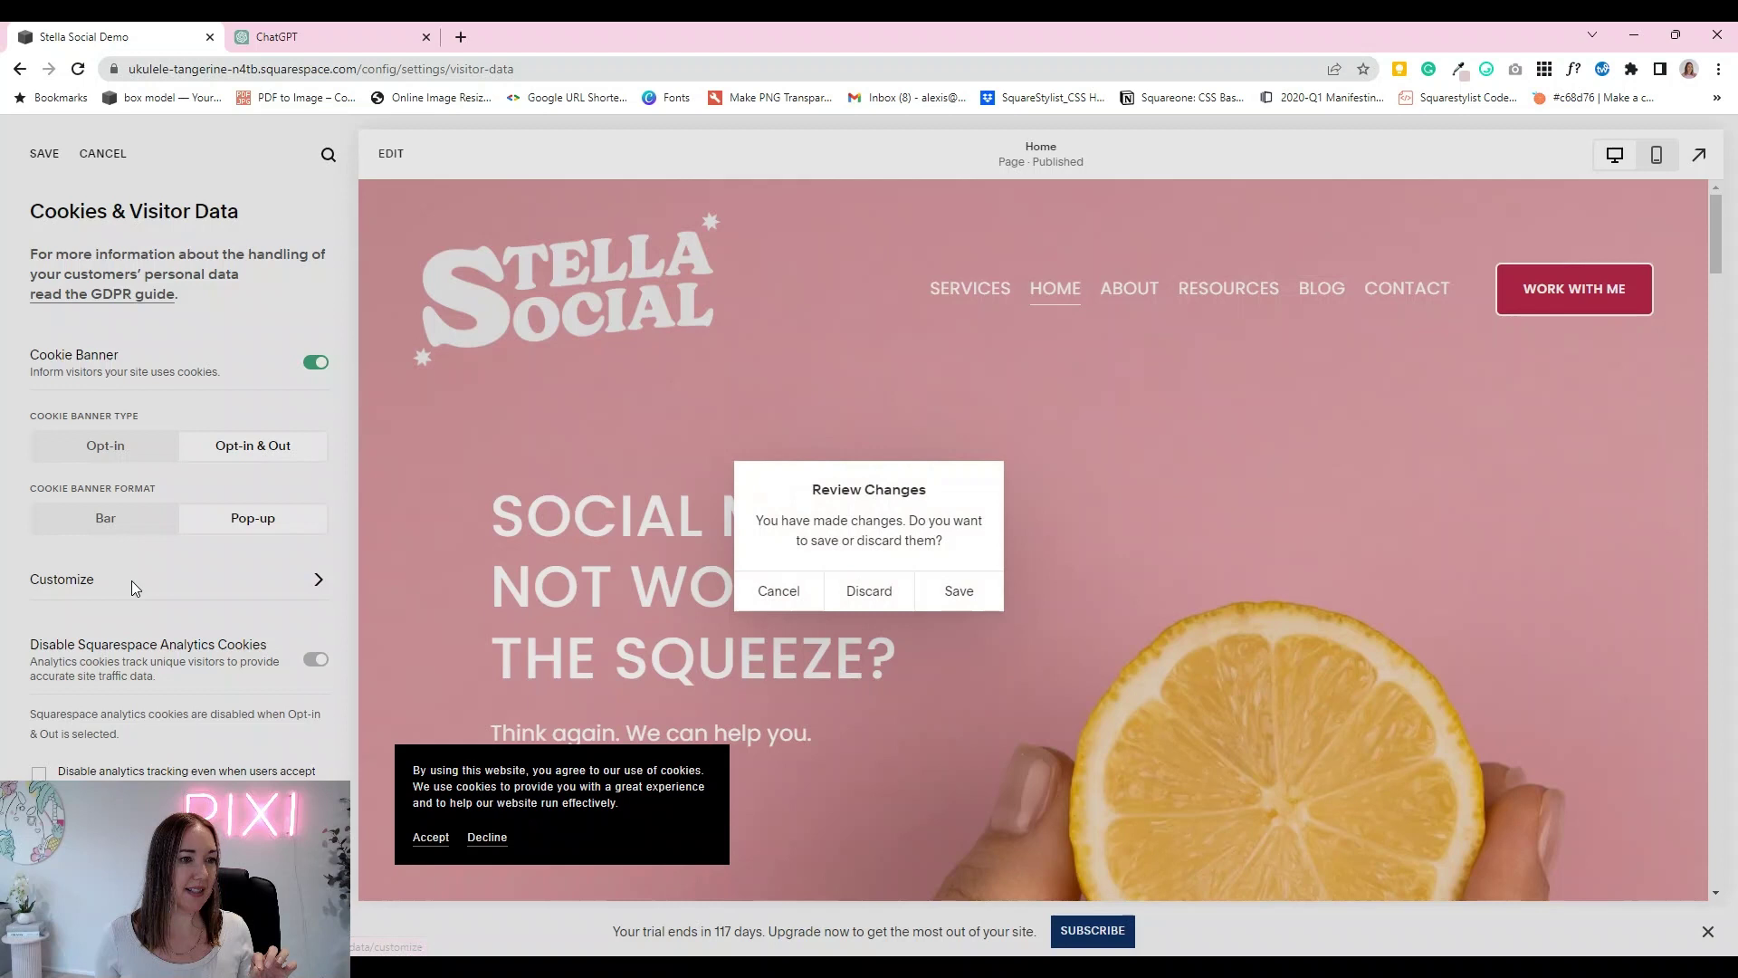
left_click(948, 598)
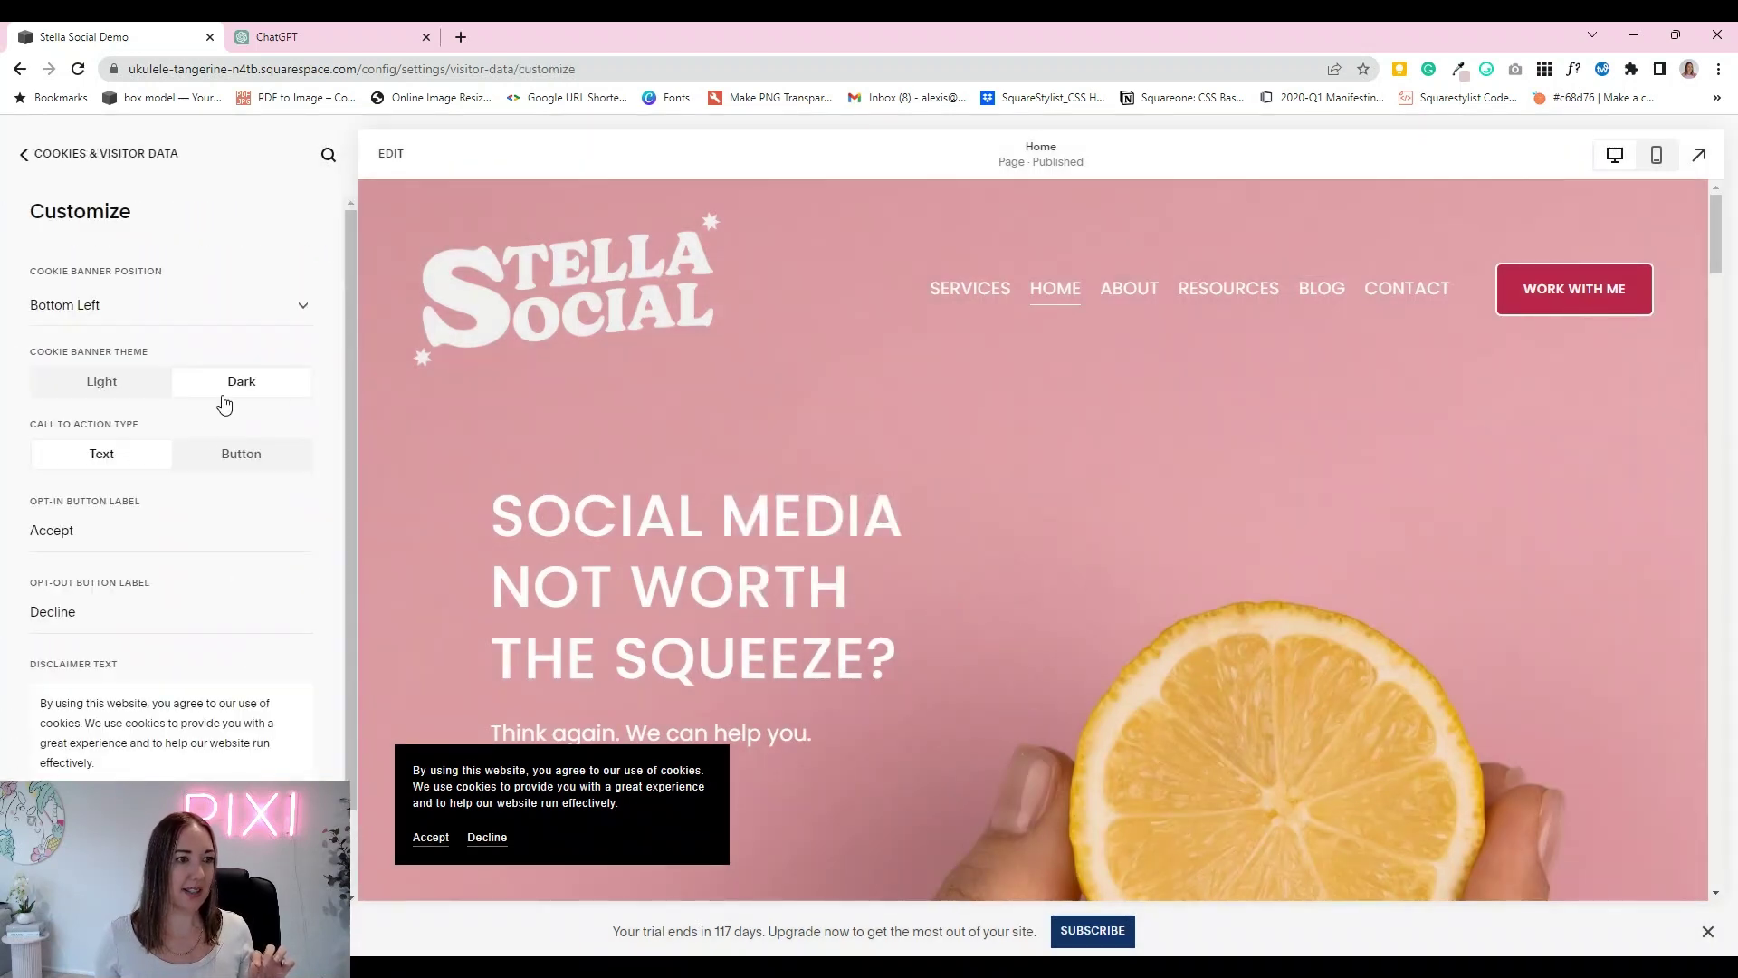
left_click(83, 313)
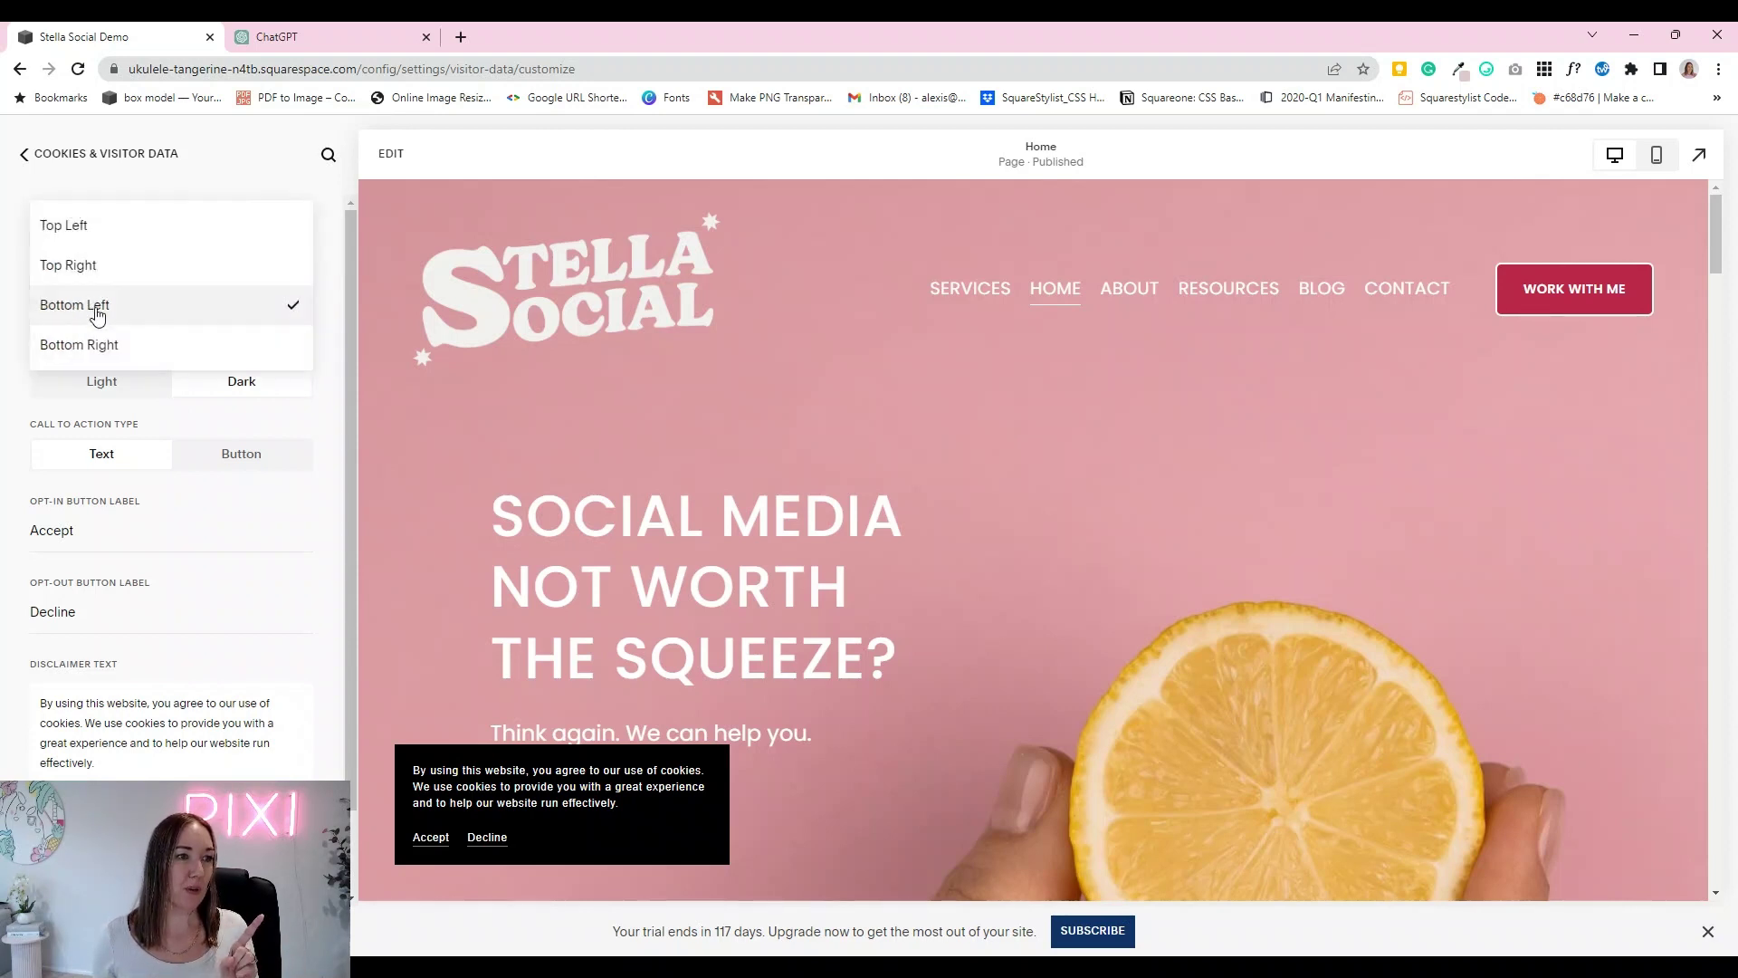
left_click(145, 346)
left_click(155, 316)
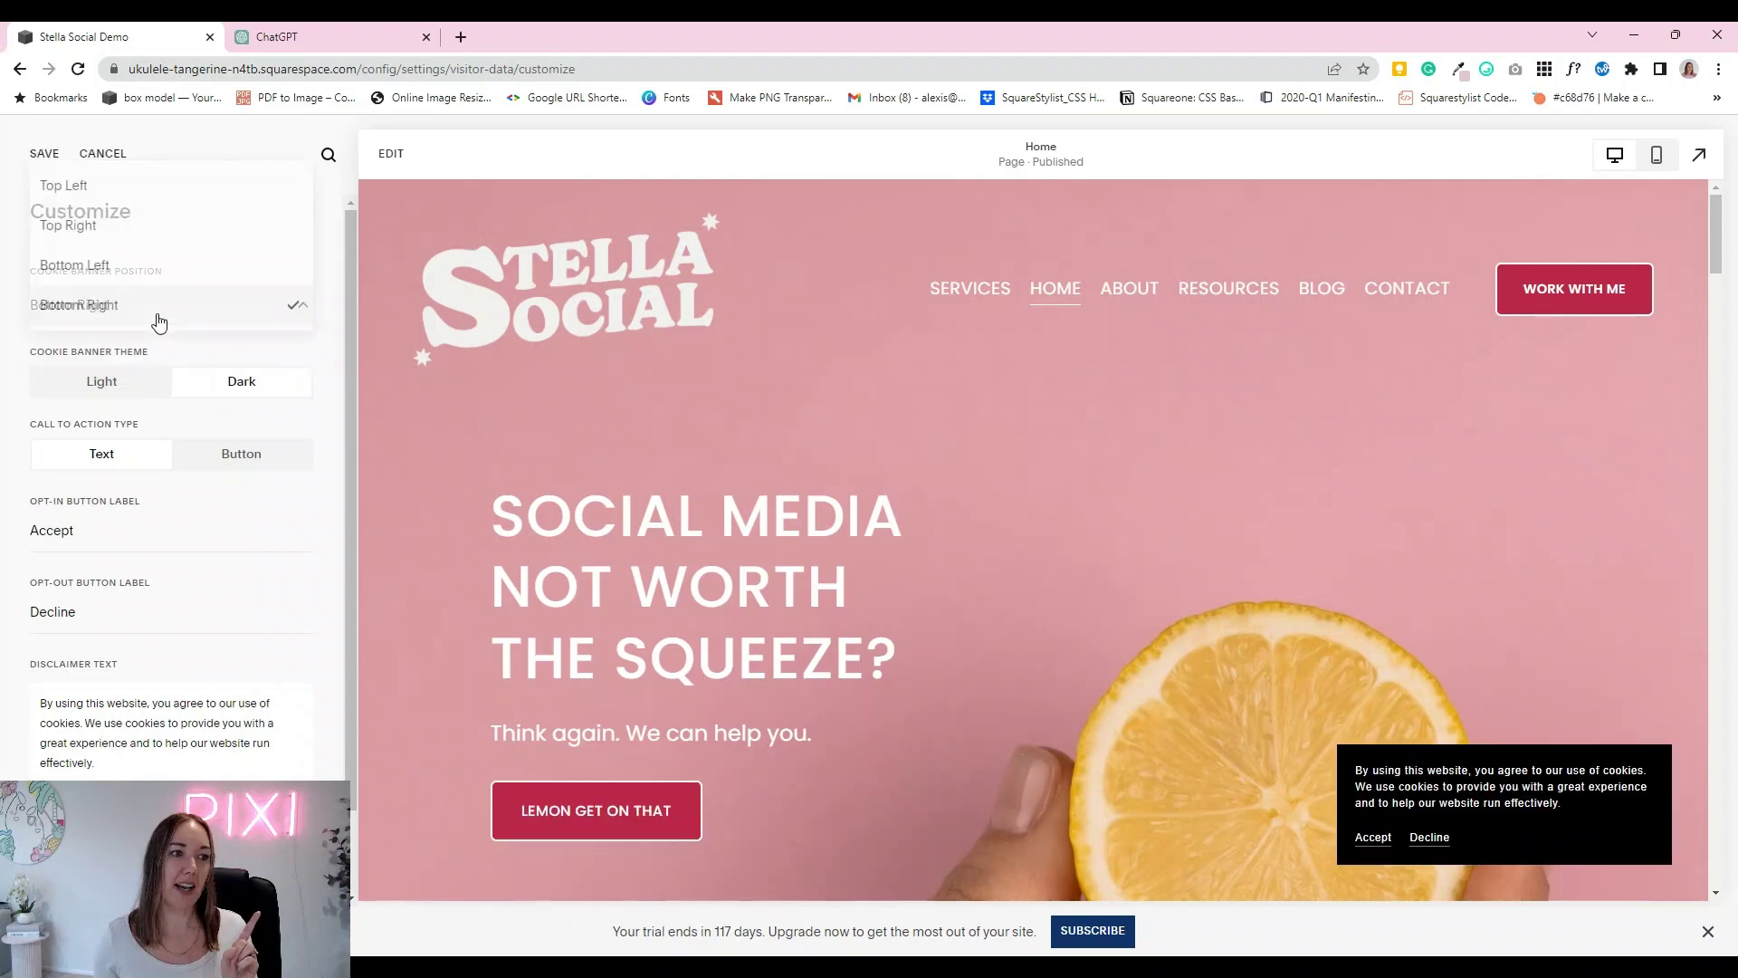
left_click(128, 199)
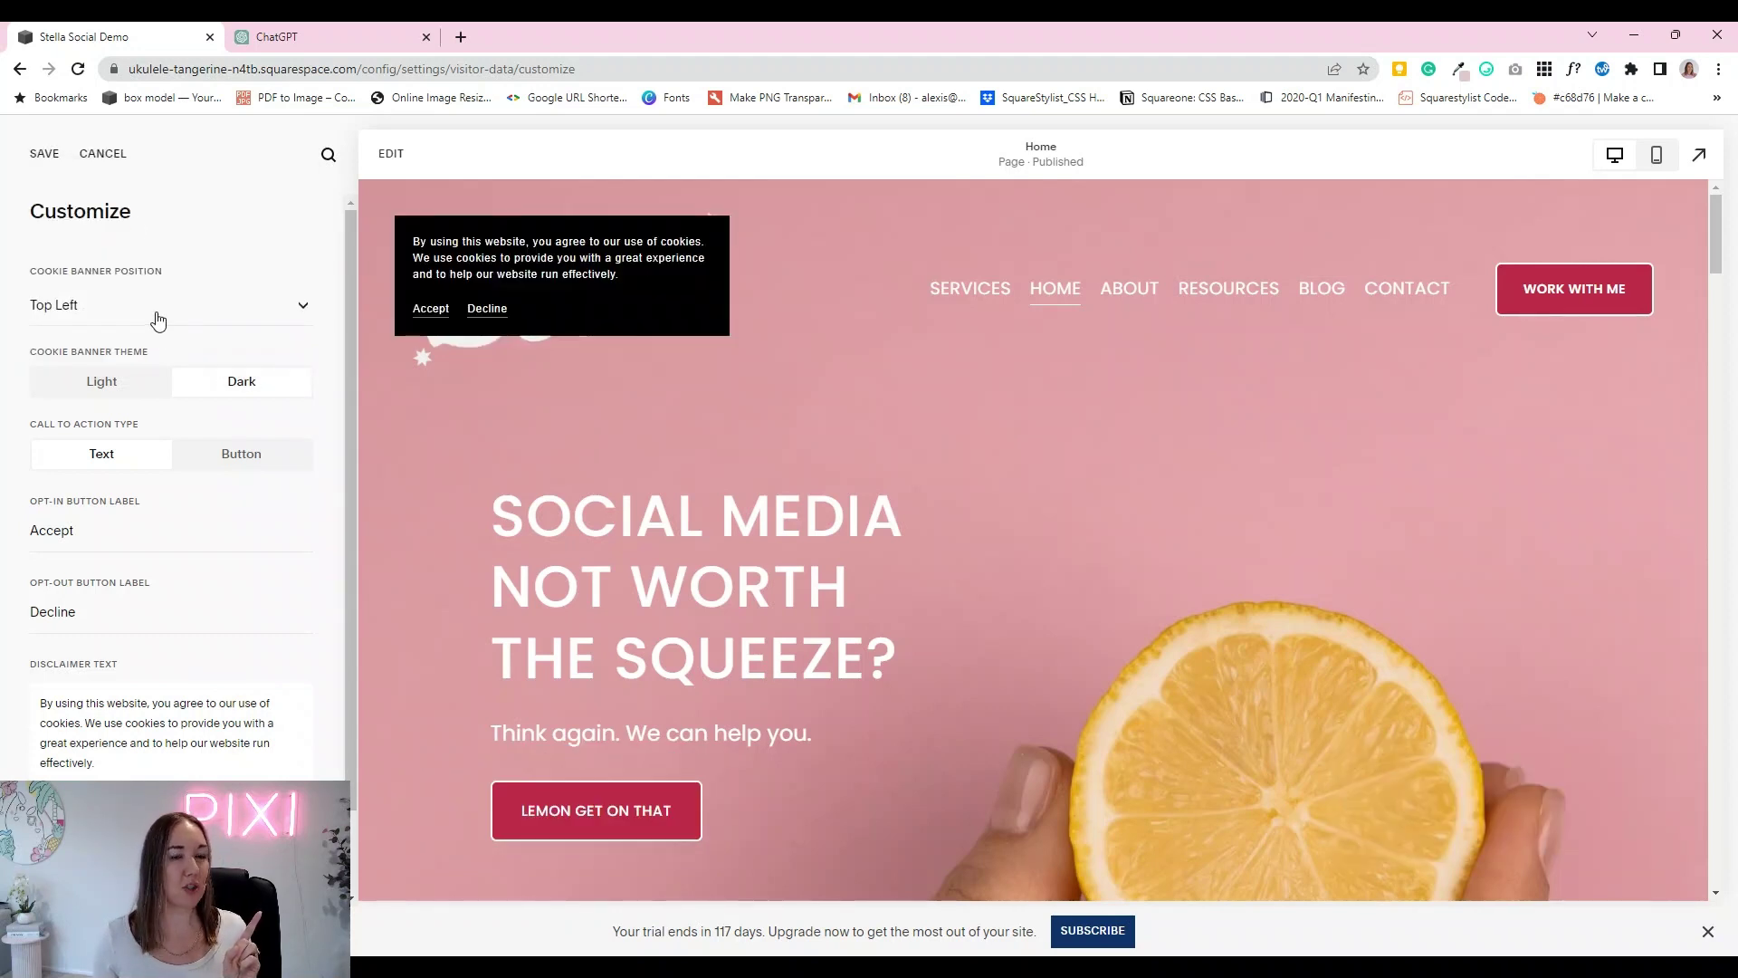
left_click(157, 320)
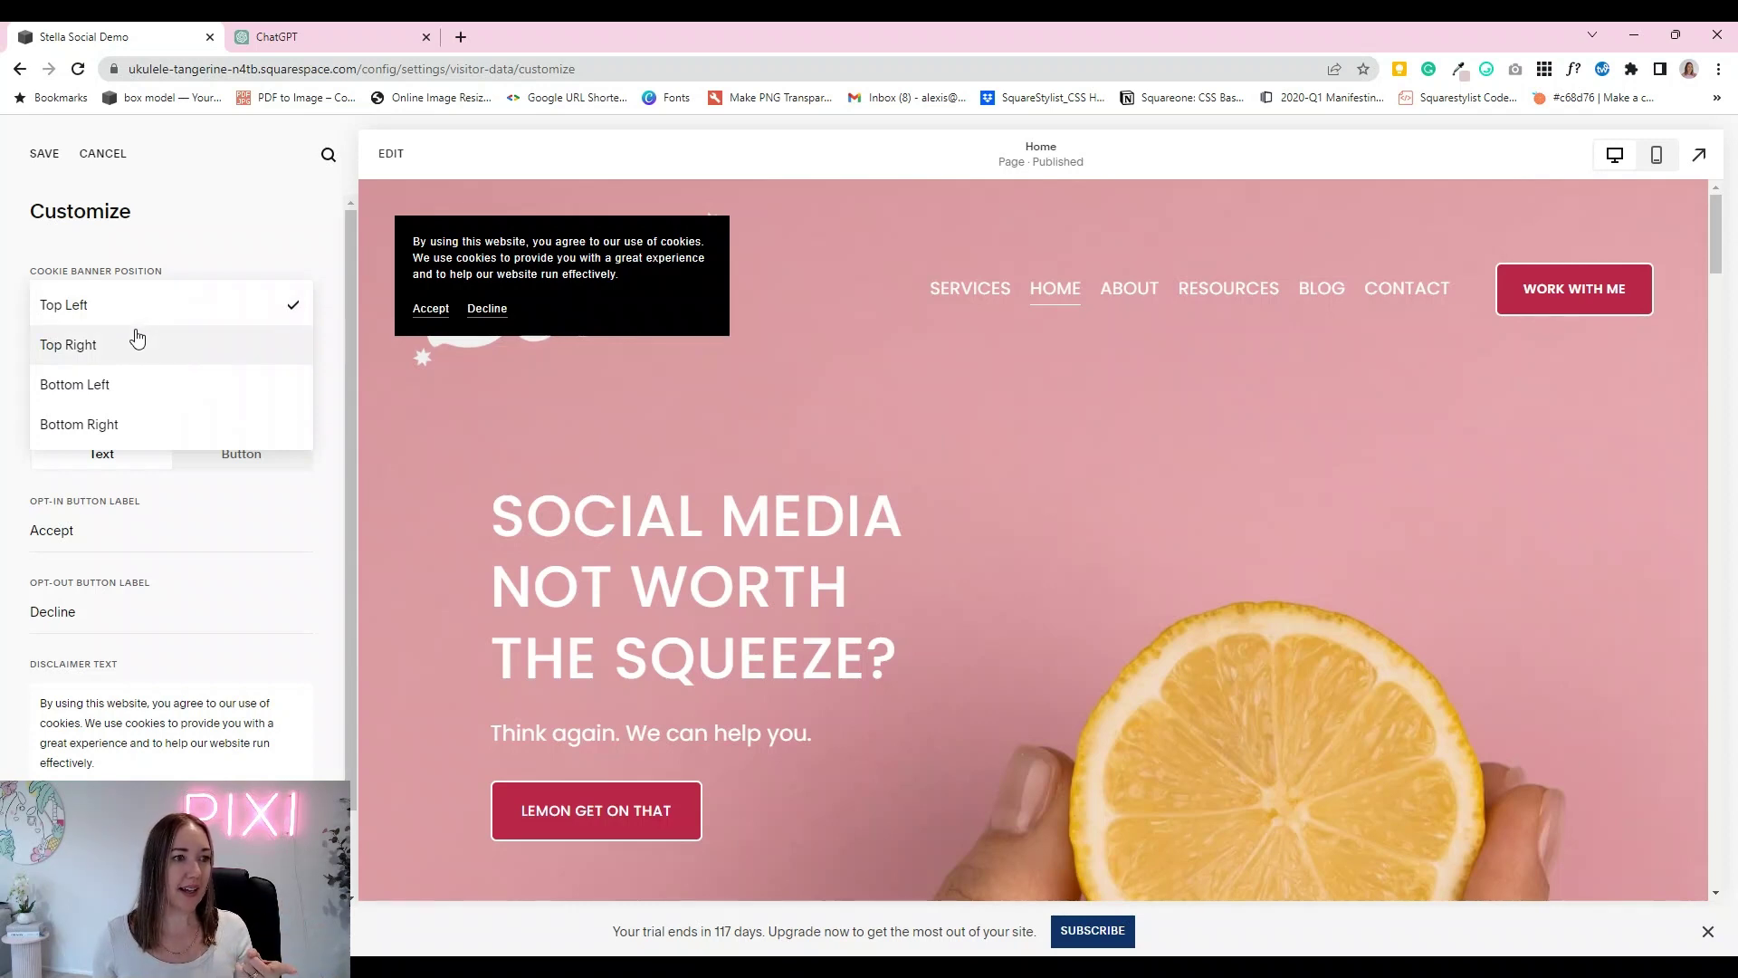
left_click(136, 433)
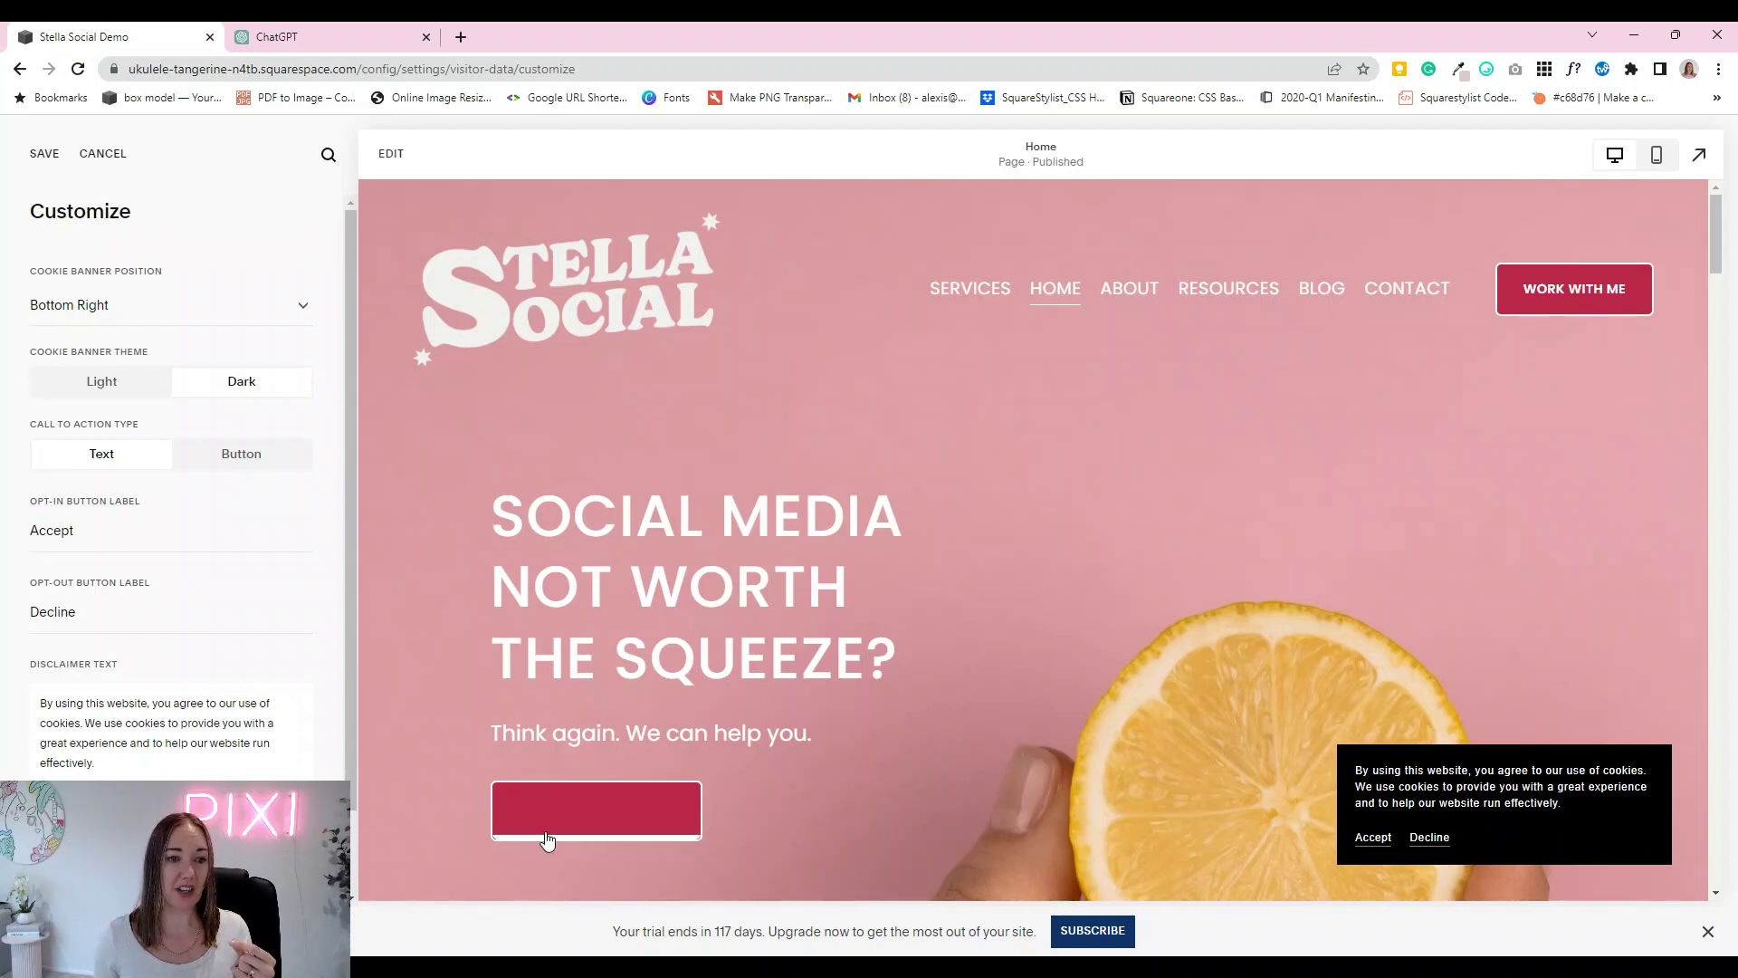
left_click(1650, 159)
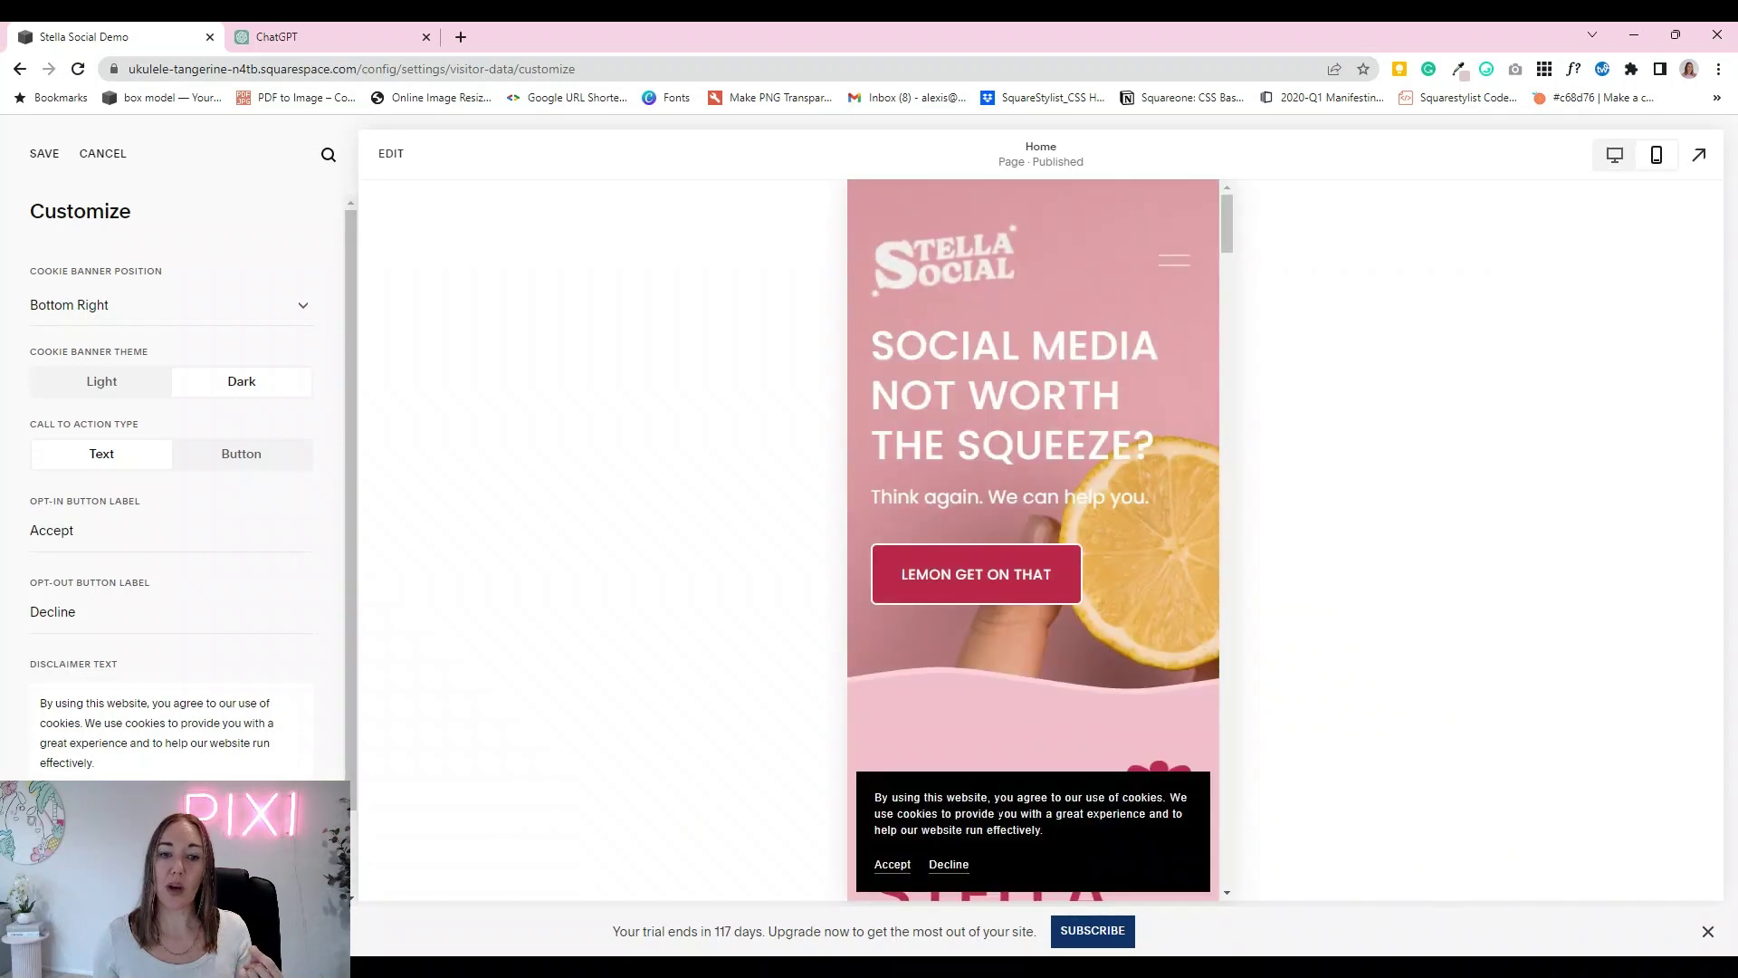
left_click(1614, 154)
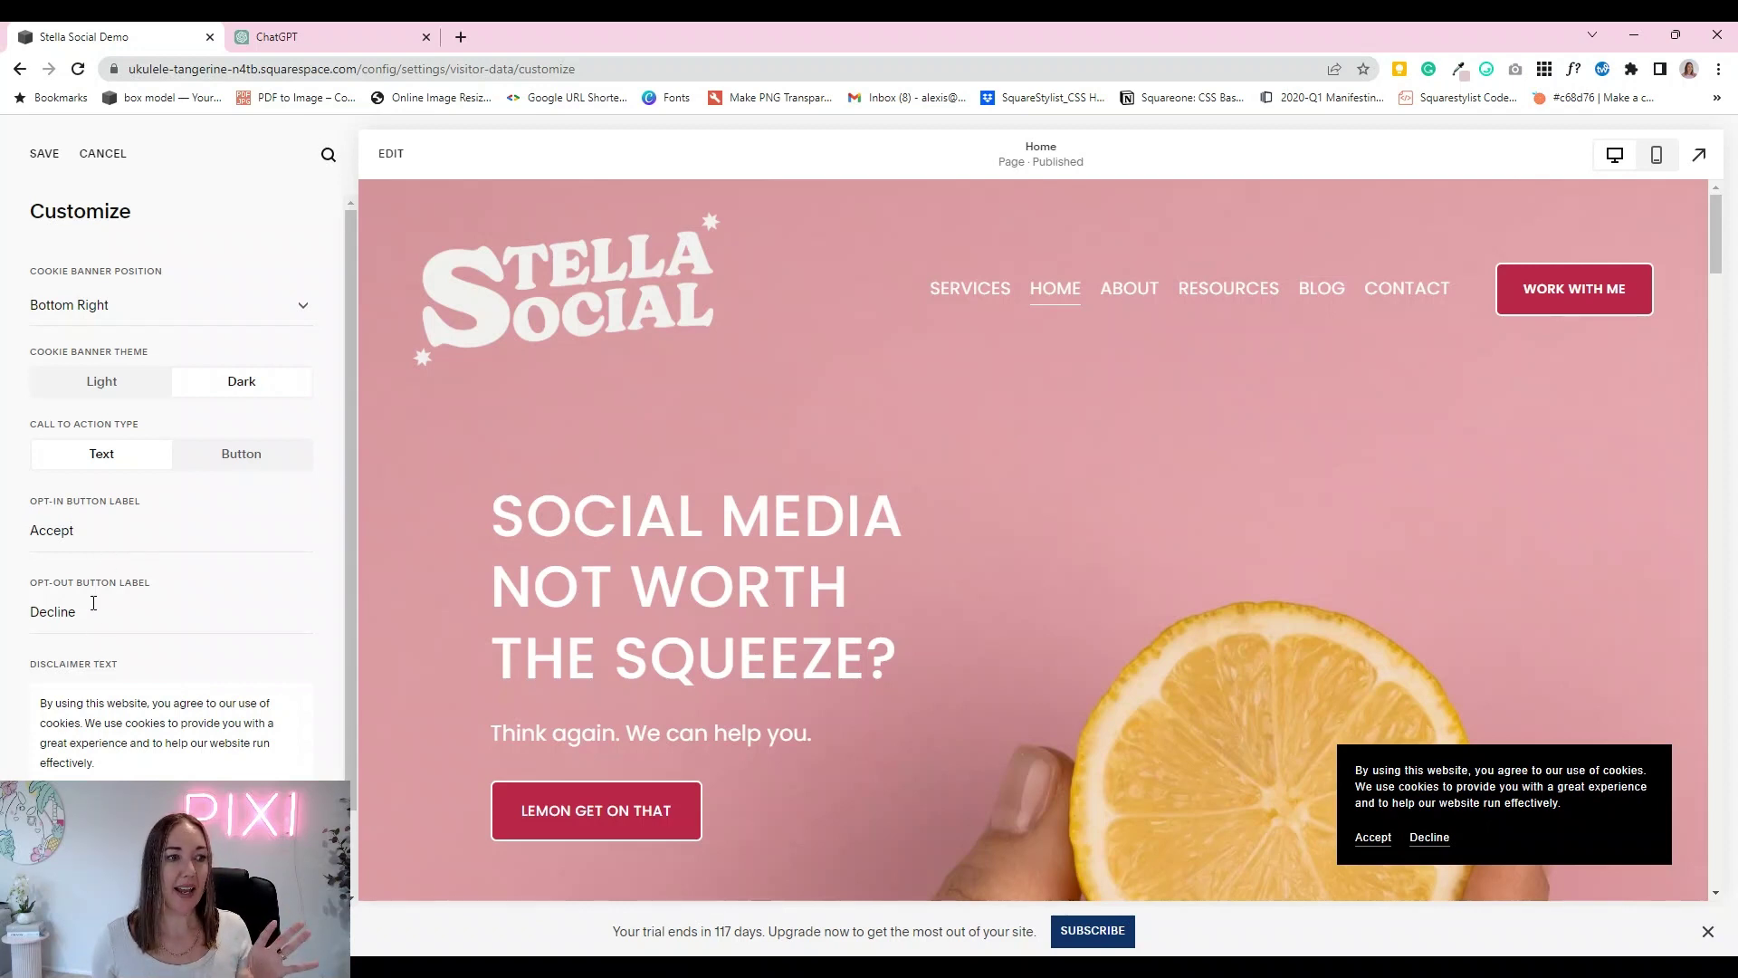
scroll(88, 523, "down", 1)
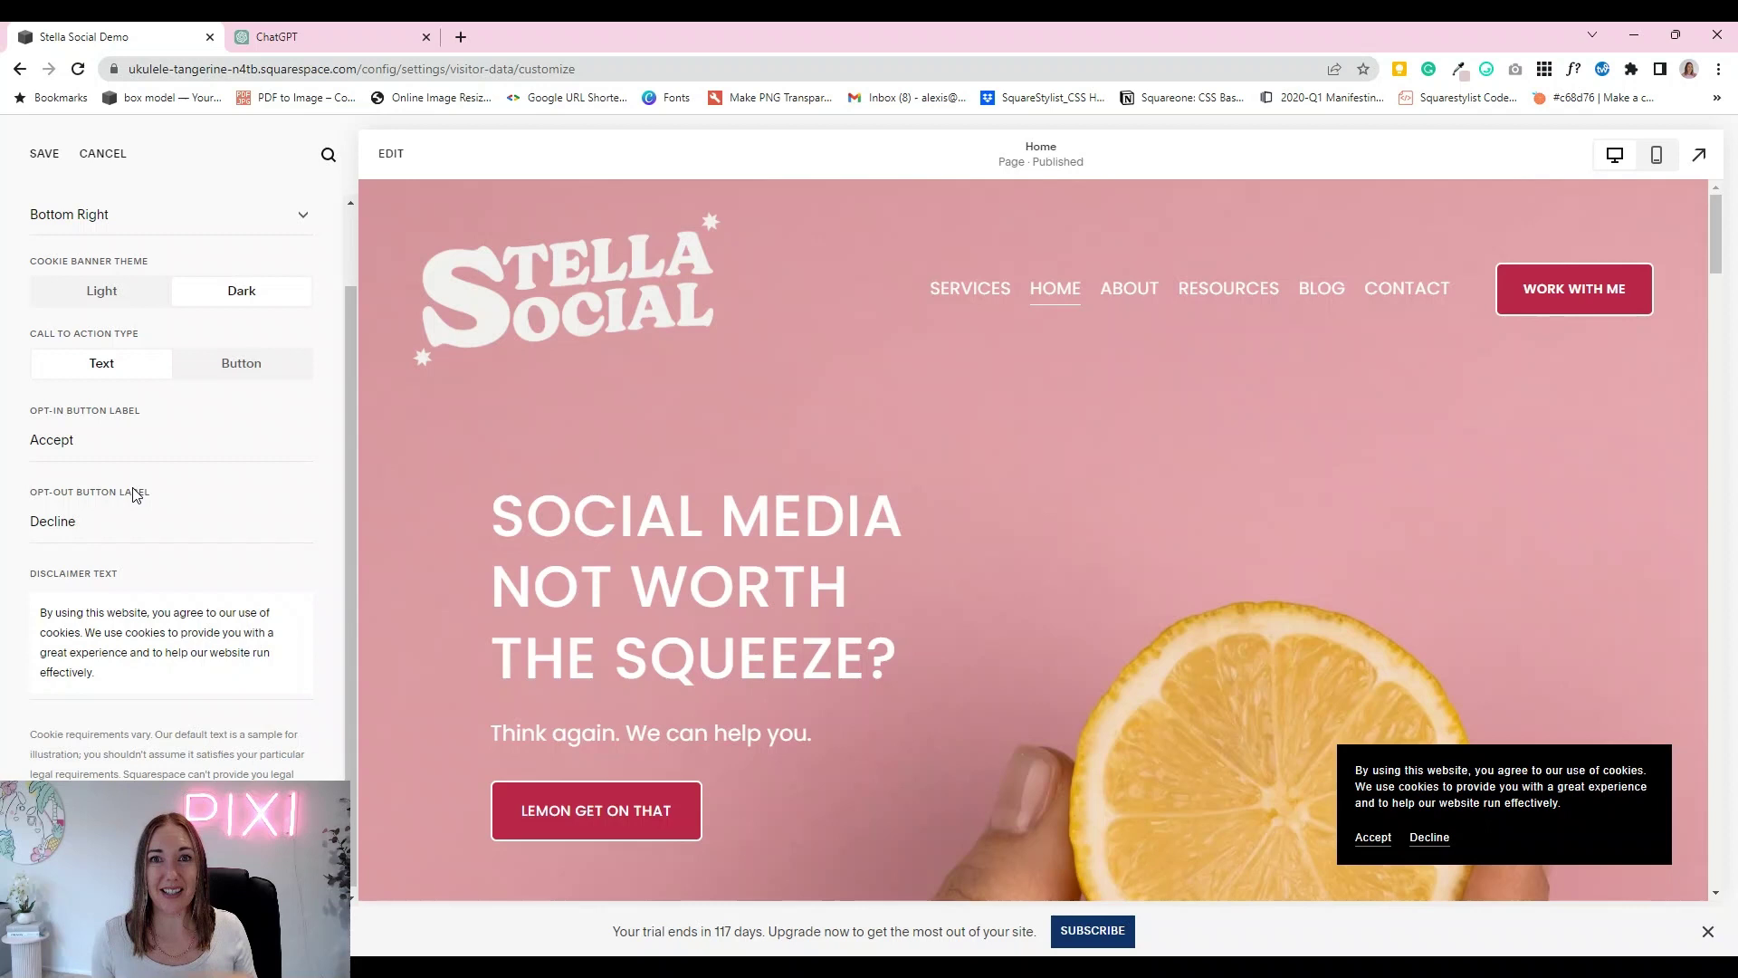
Step: Select the default disclaimer text, undoing a trial period added after 'effectively'
left_click(104, 670)
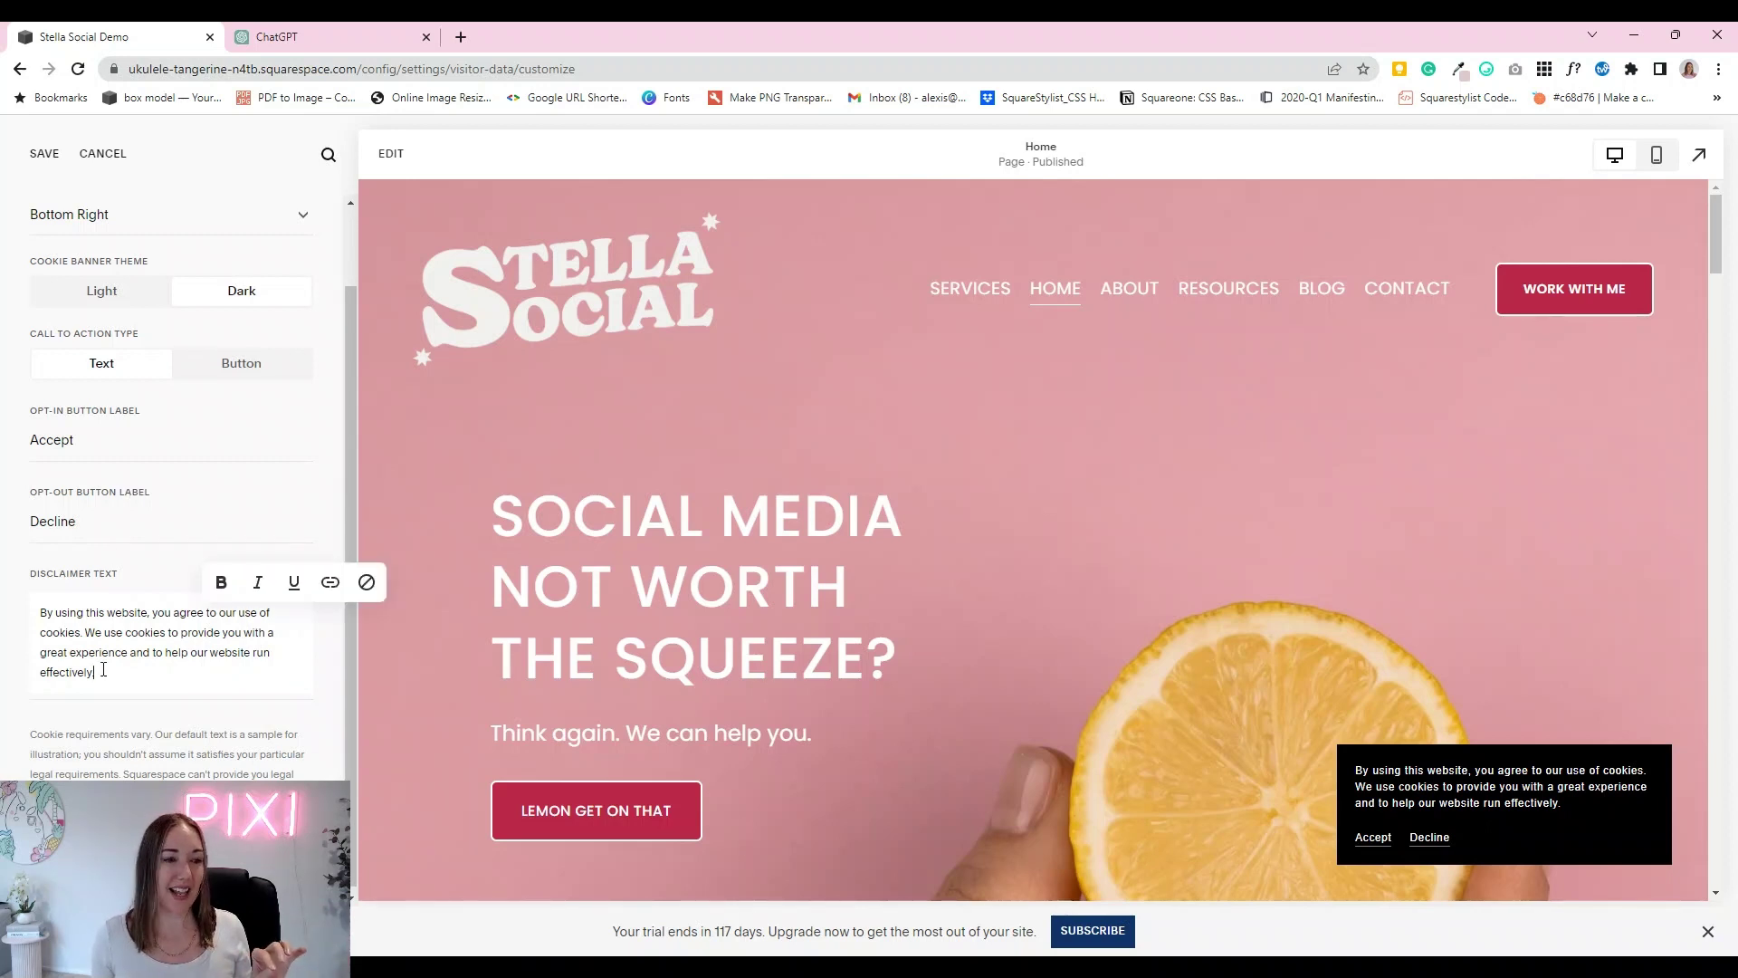
left_click_drag(103, 672, 47, 614)
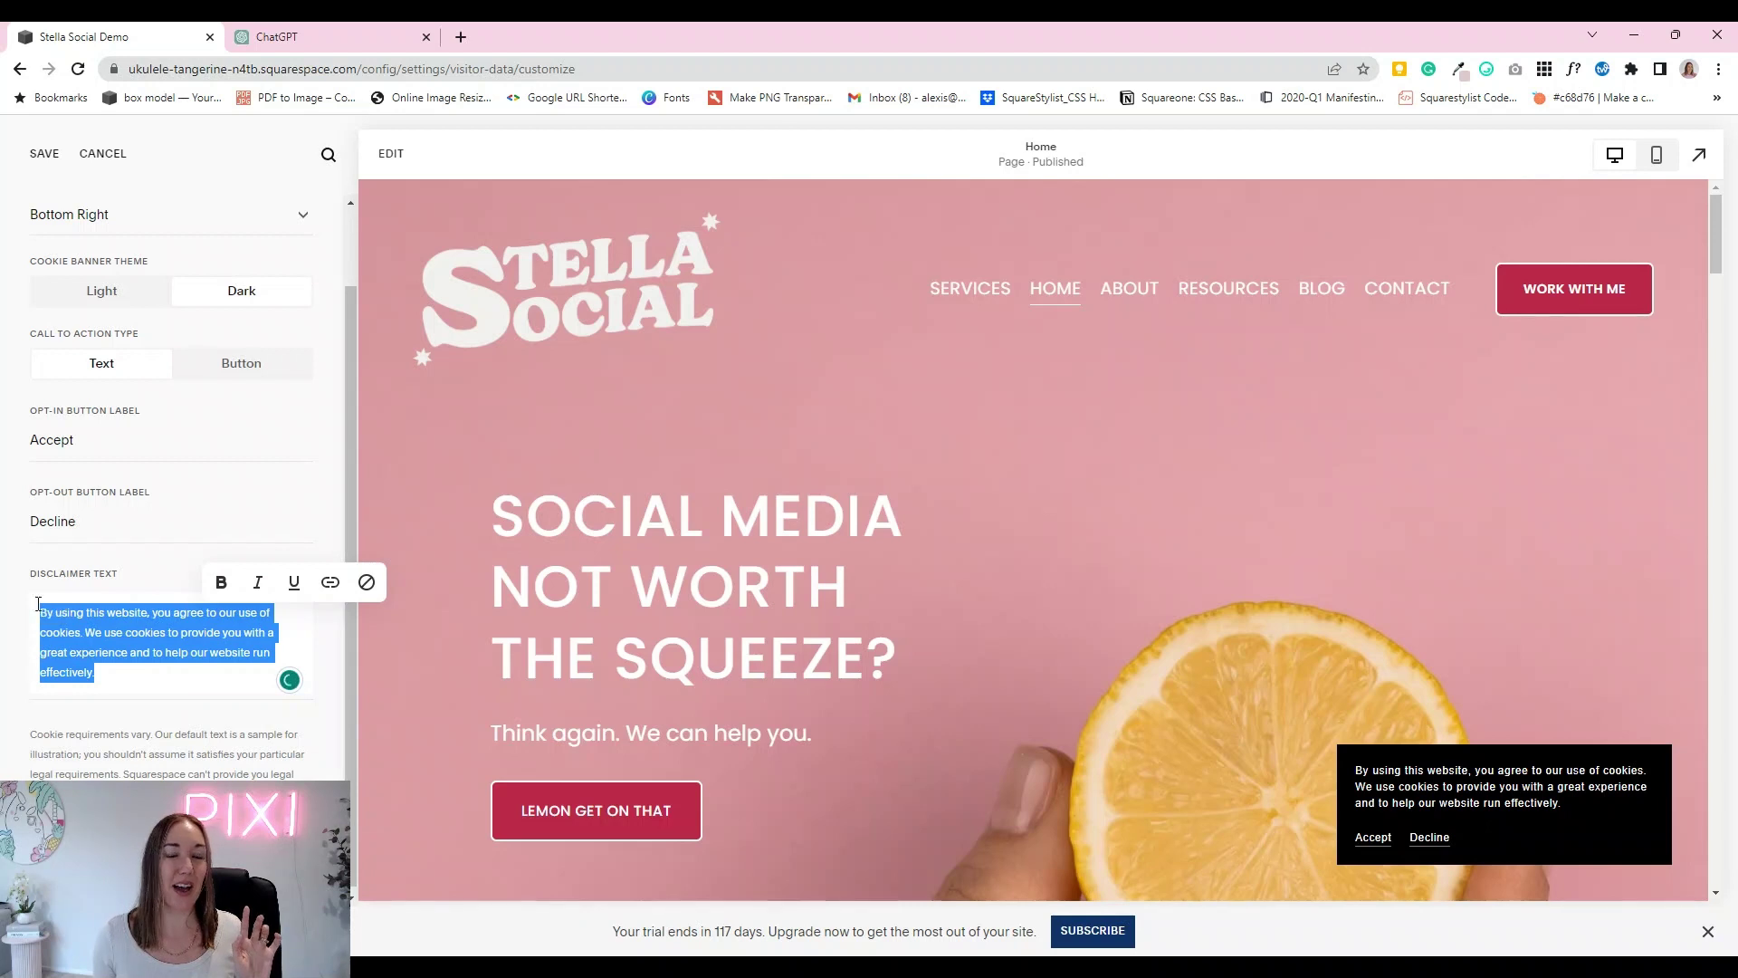
left_click(114, 679)
type(".")
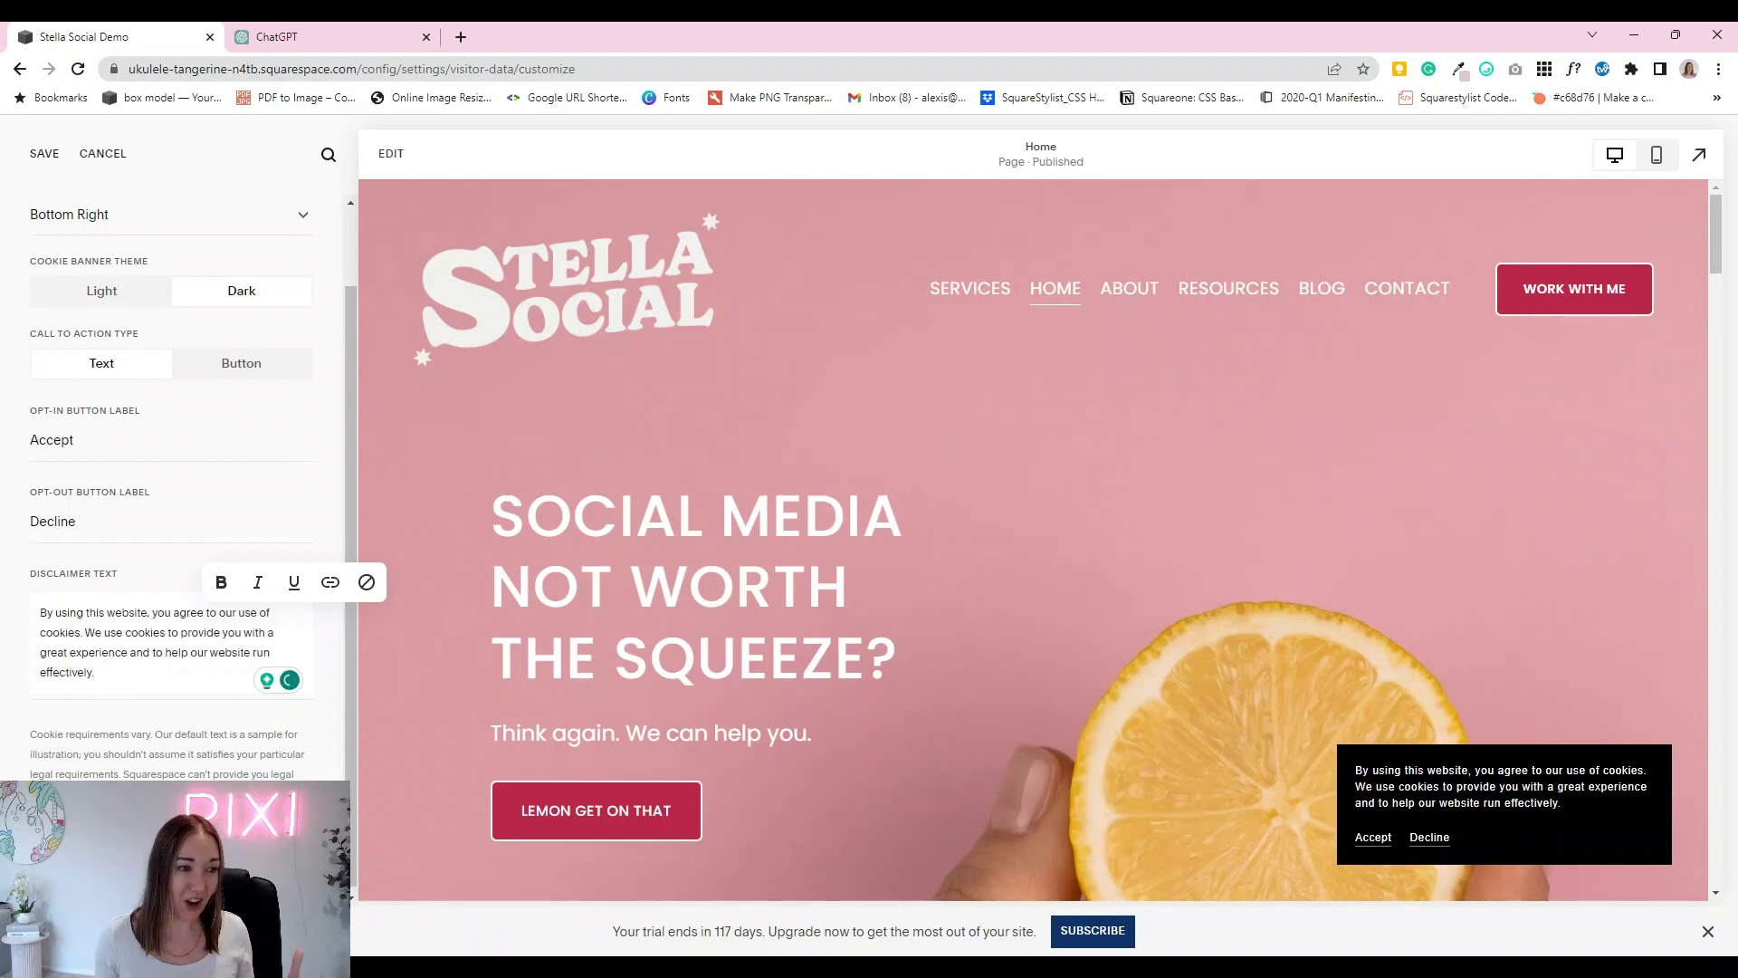
key("ctrl+a")
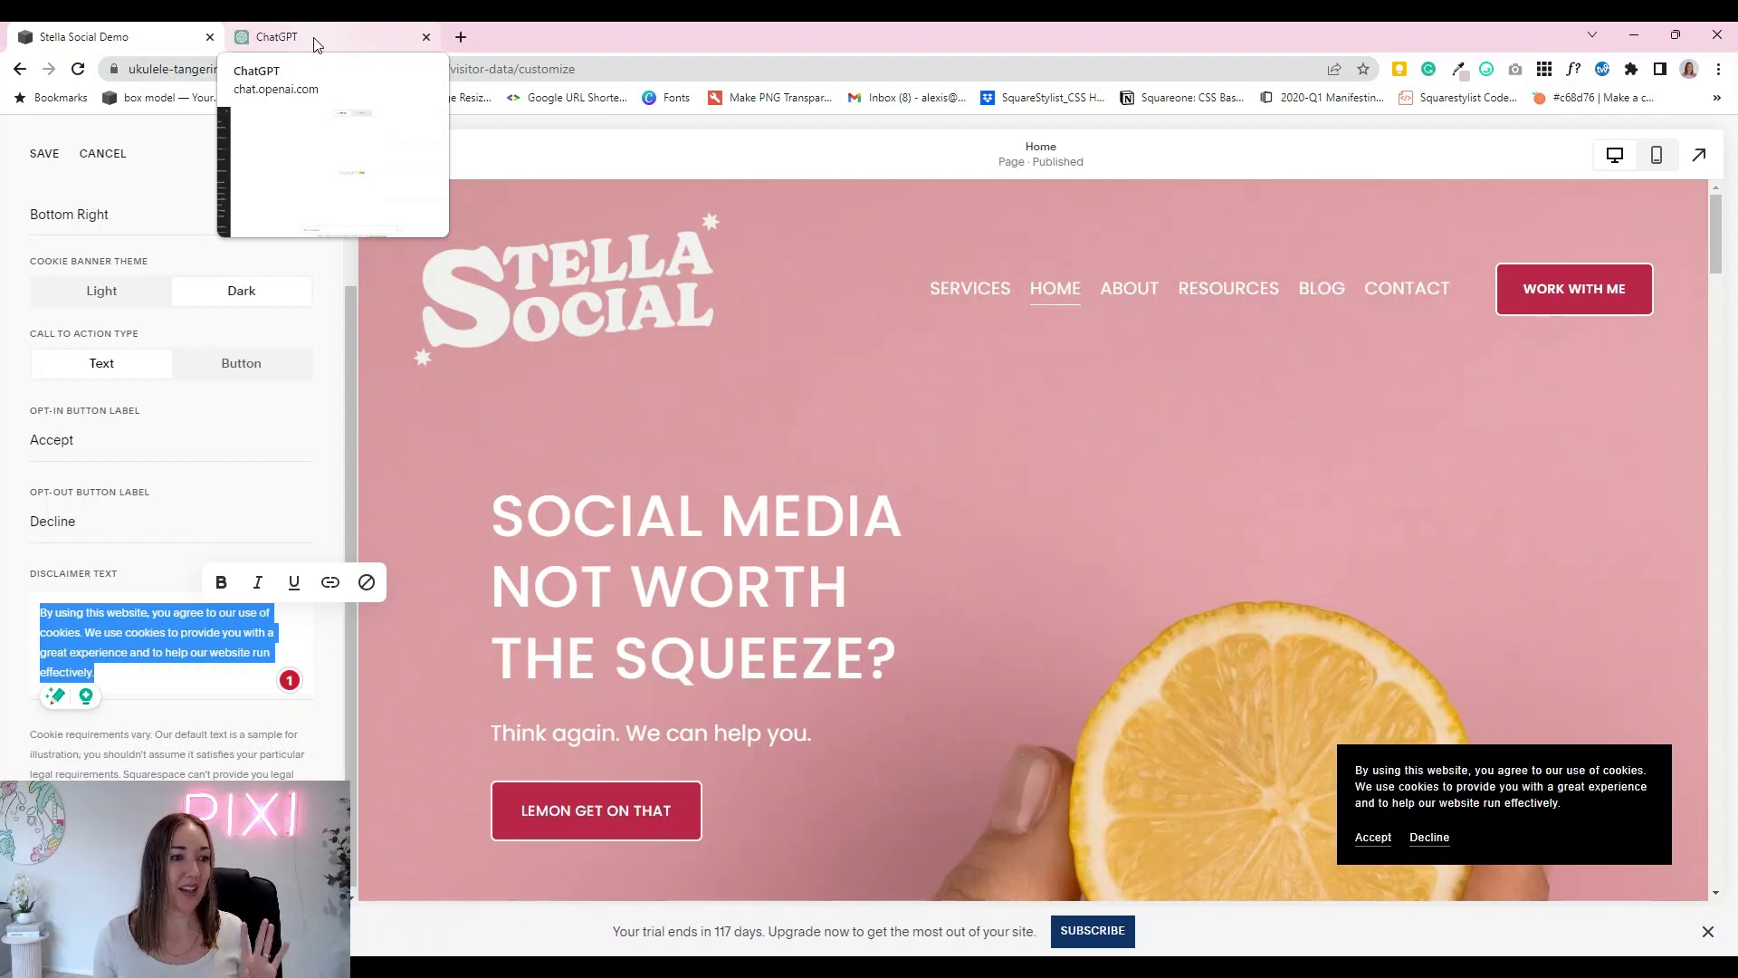
left_click(140, 683)
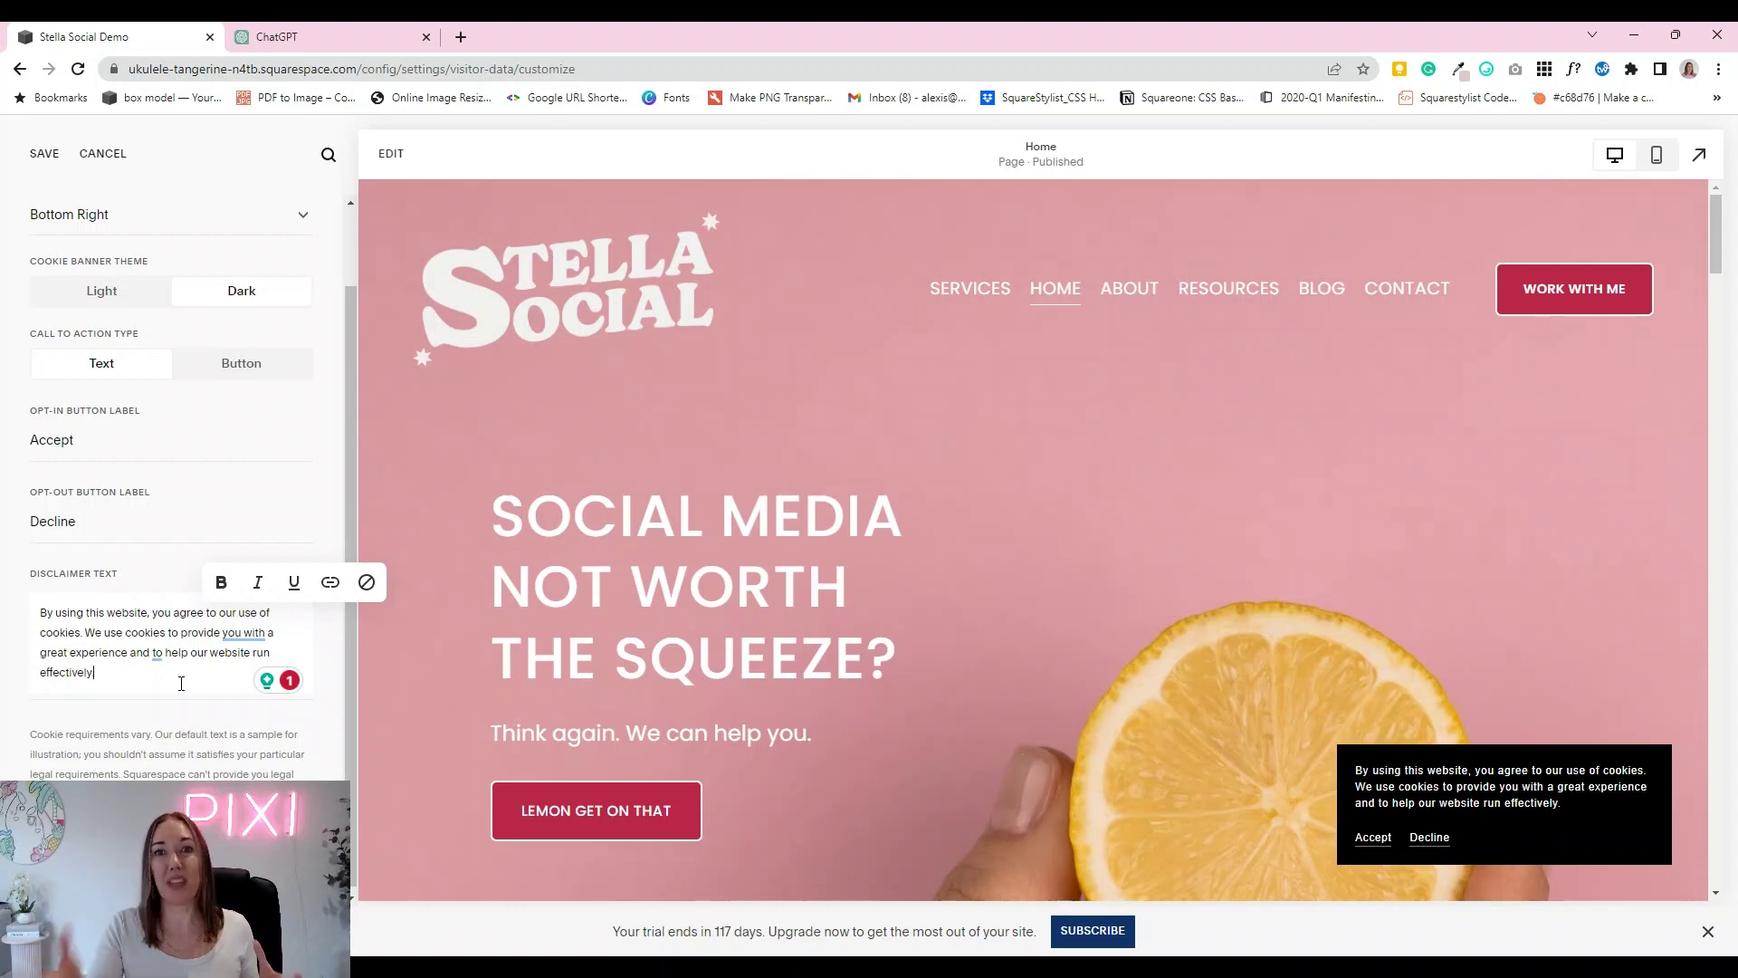
key("BackSpace")
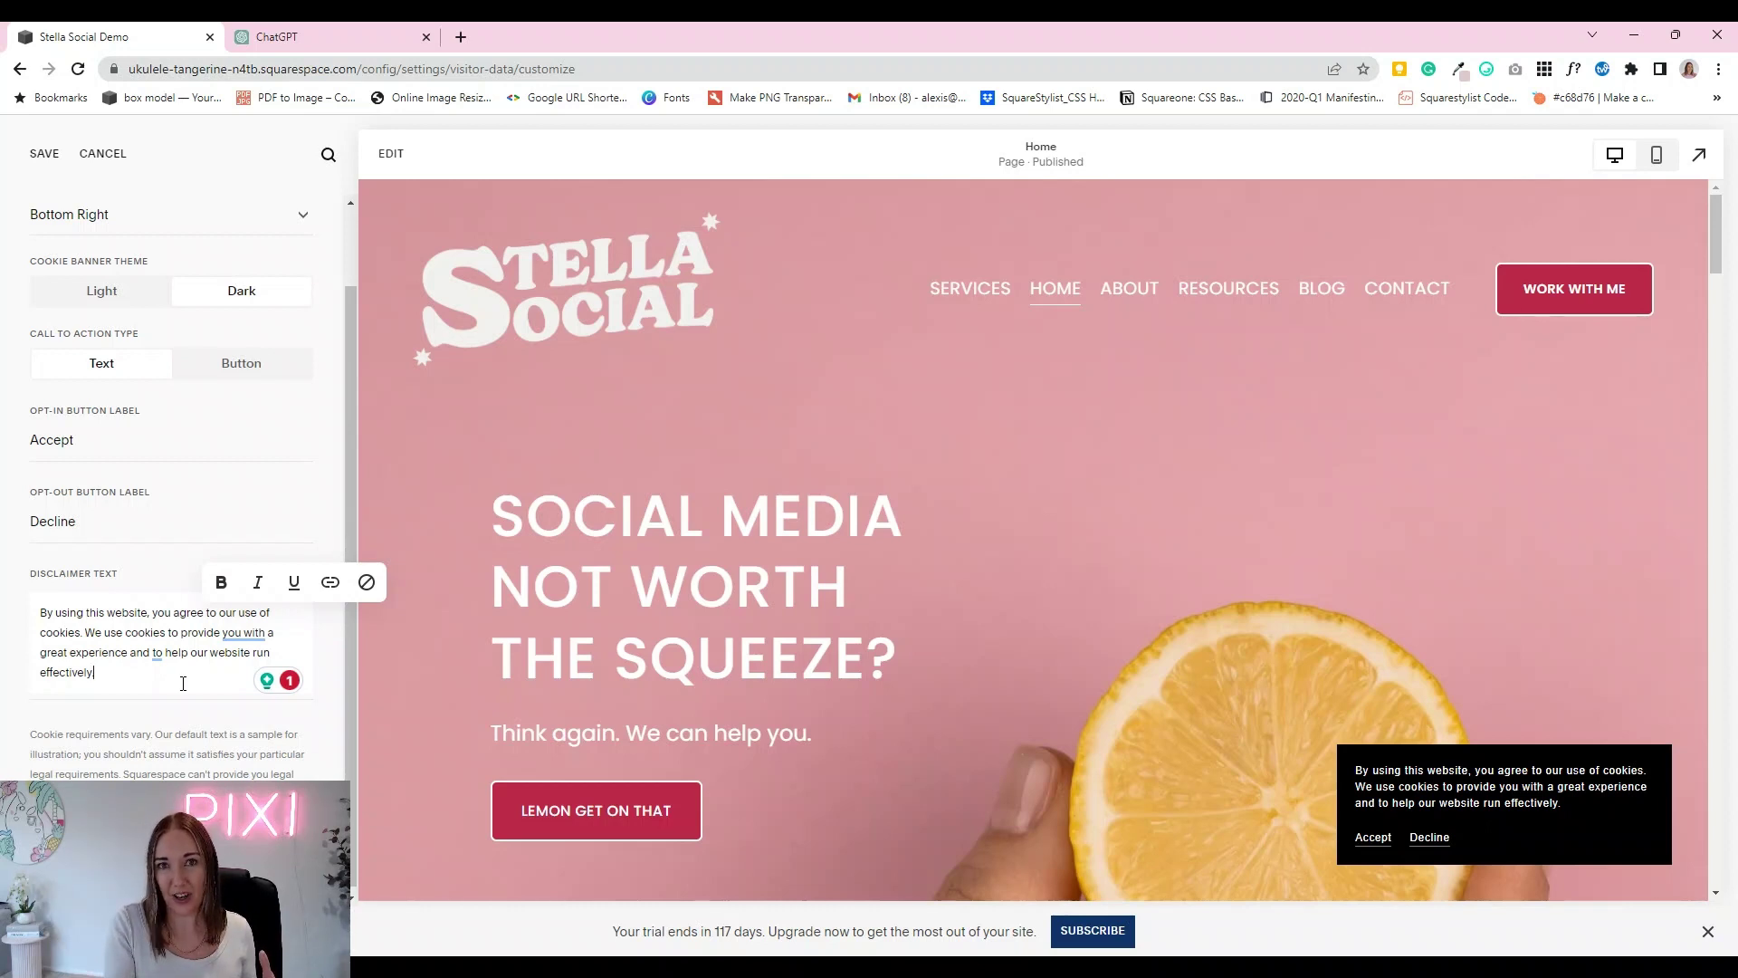
key("BackSpace")
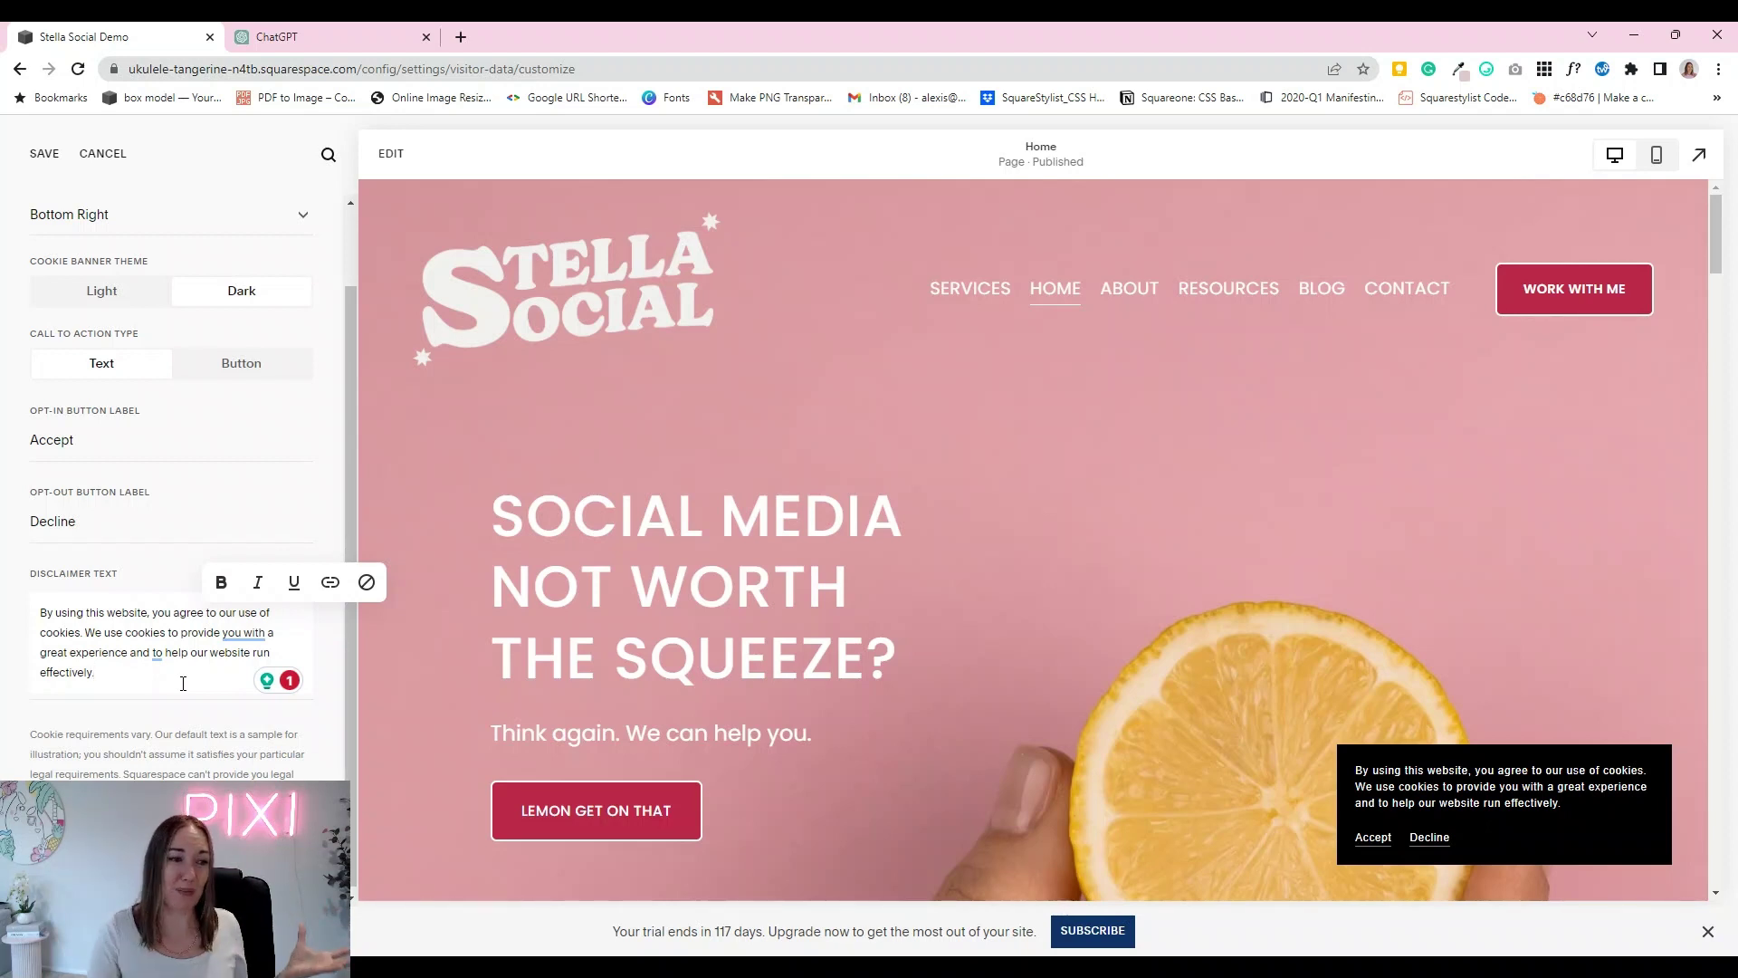
Step: In a new ChatGPT chat, ask to make the pasted cookie disclaimer sound more fun and friendly
left_click(295, 38)
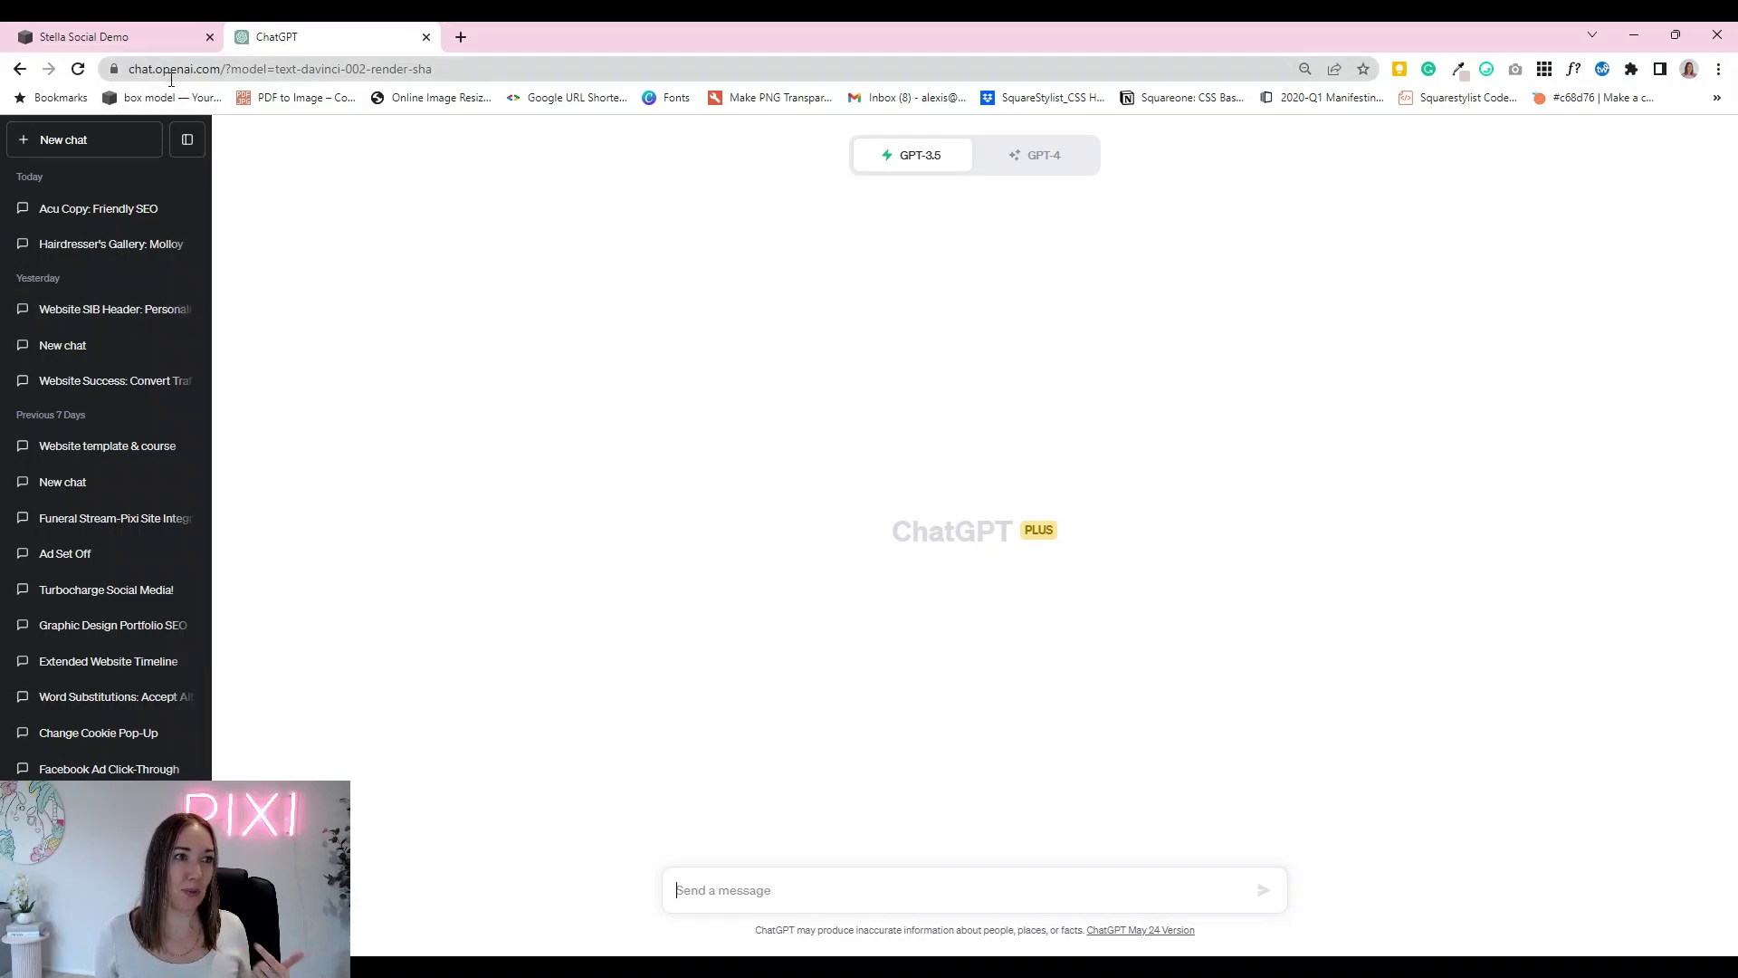
left_click(771, 876)
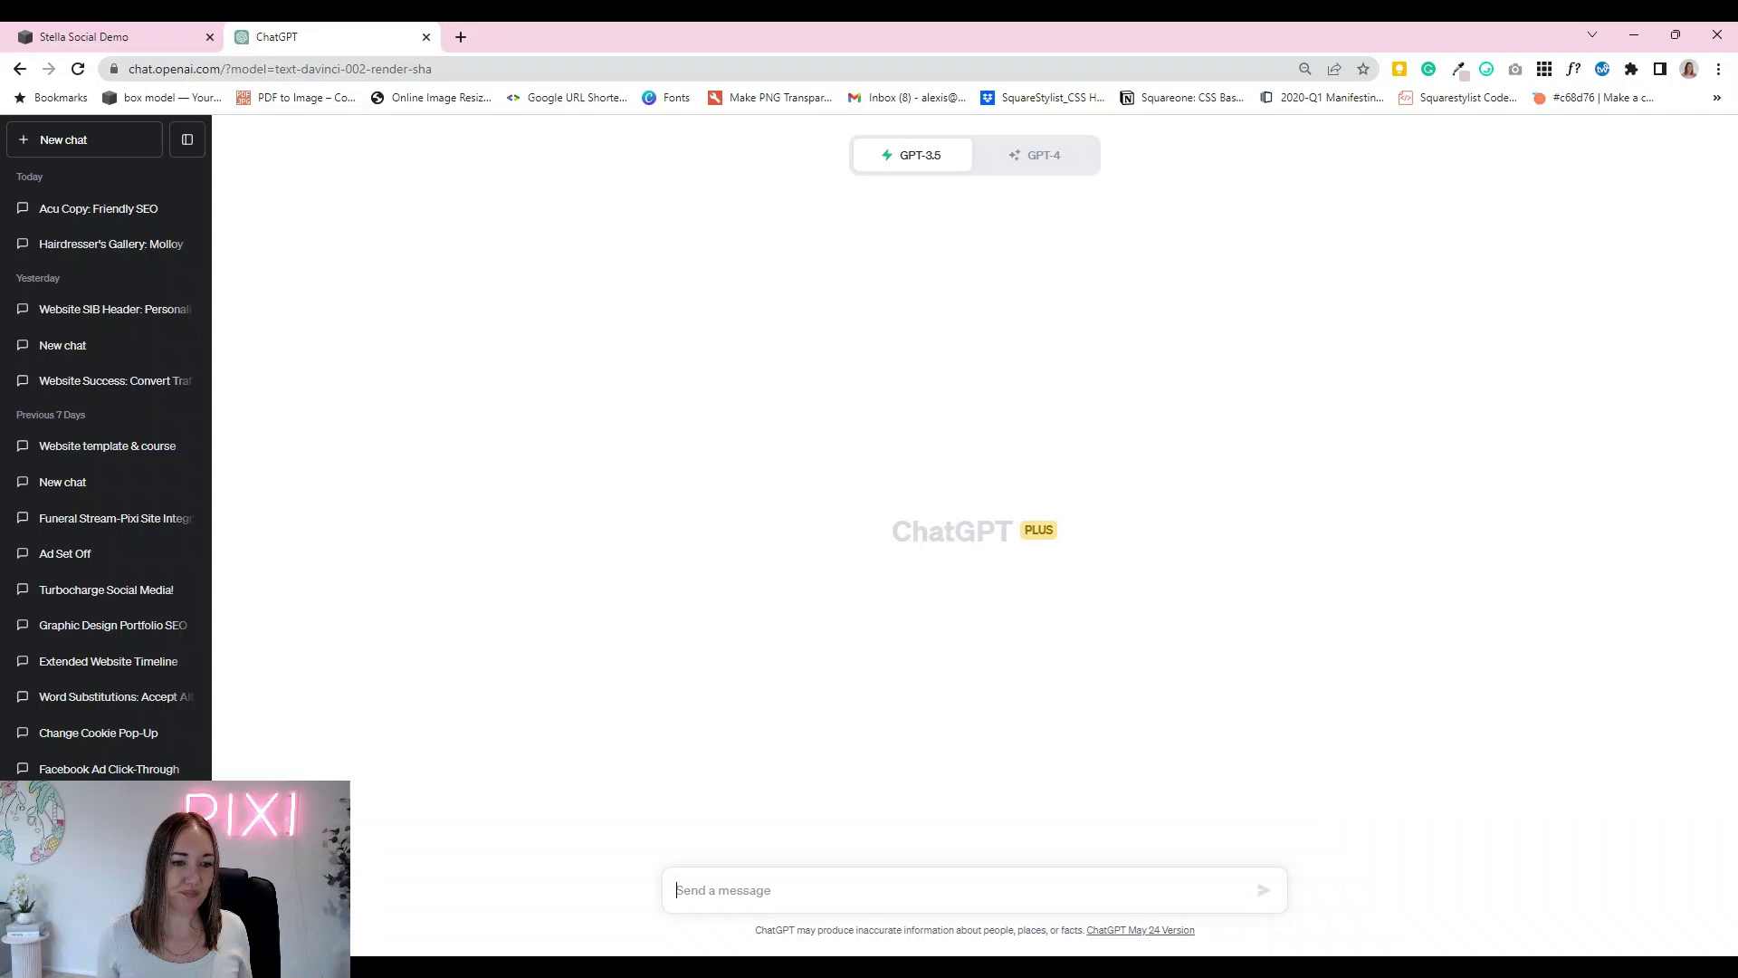
type("Please ")
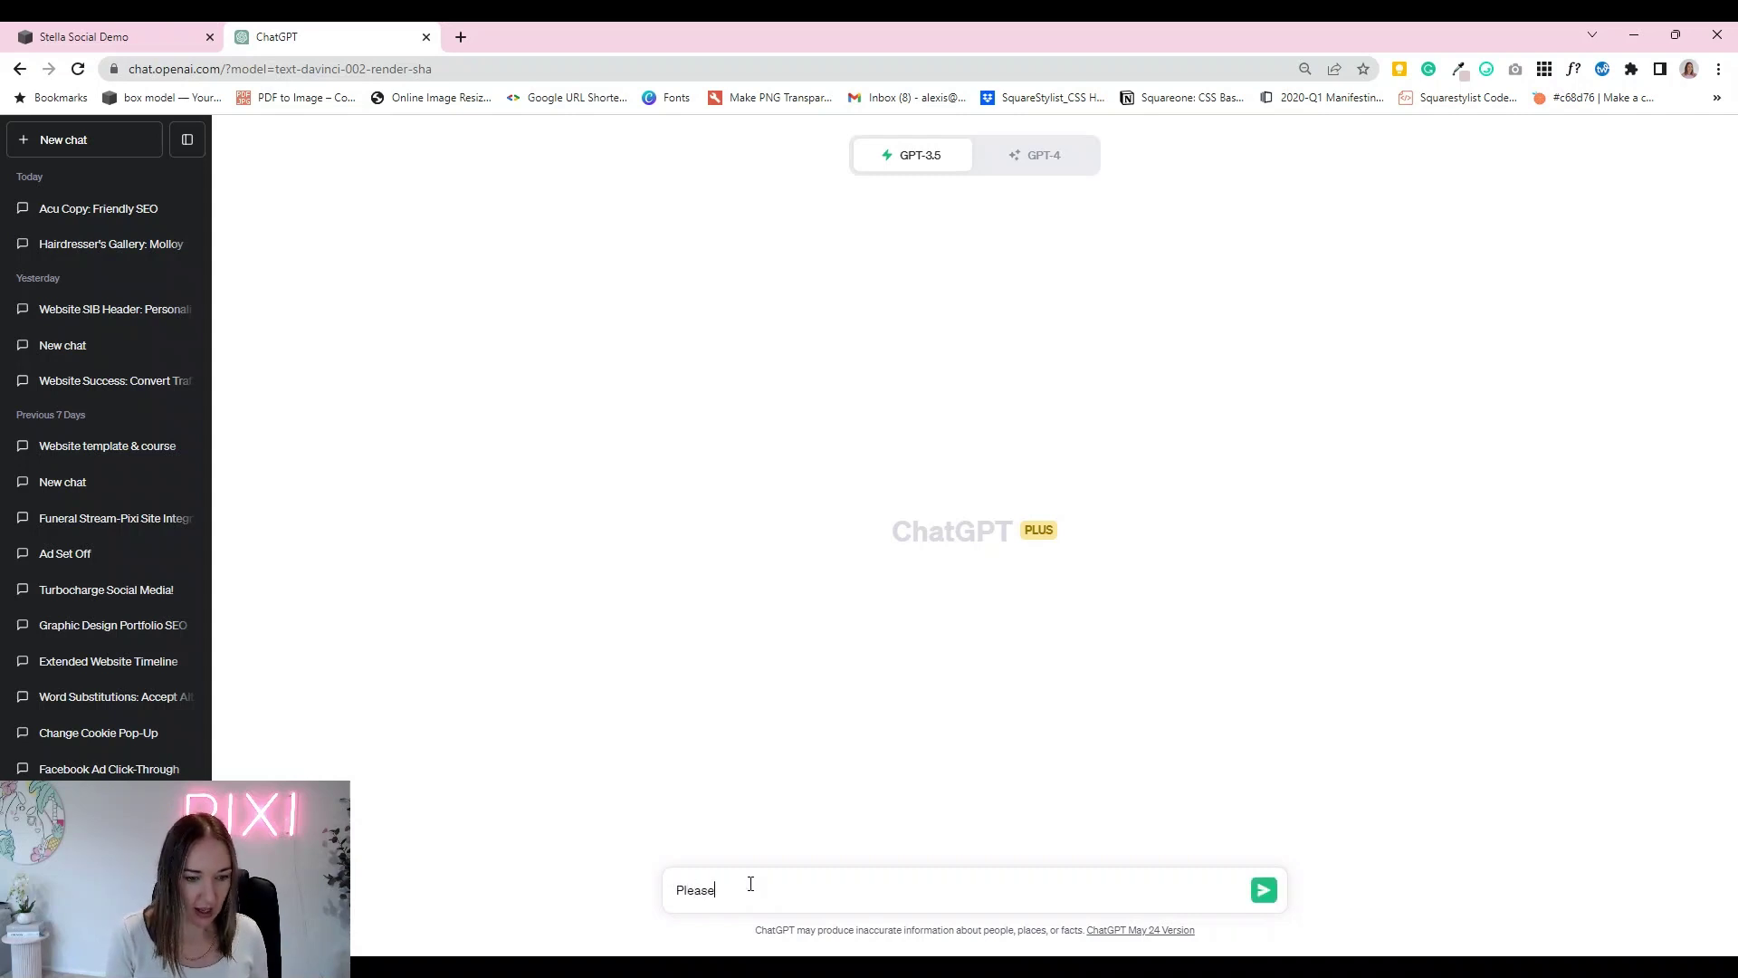
type("make s")
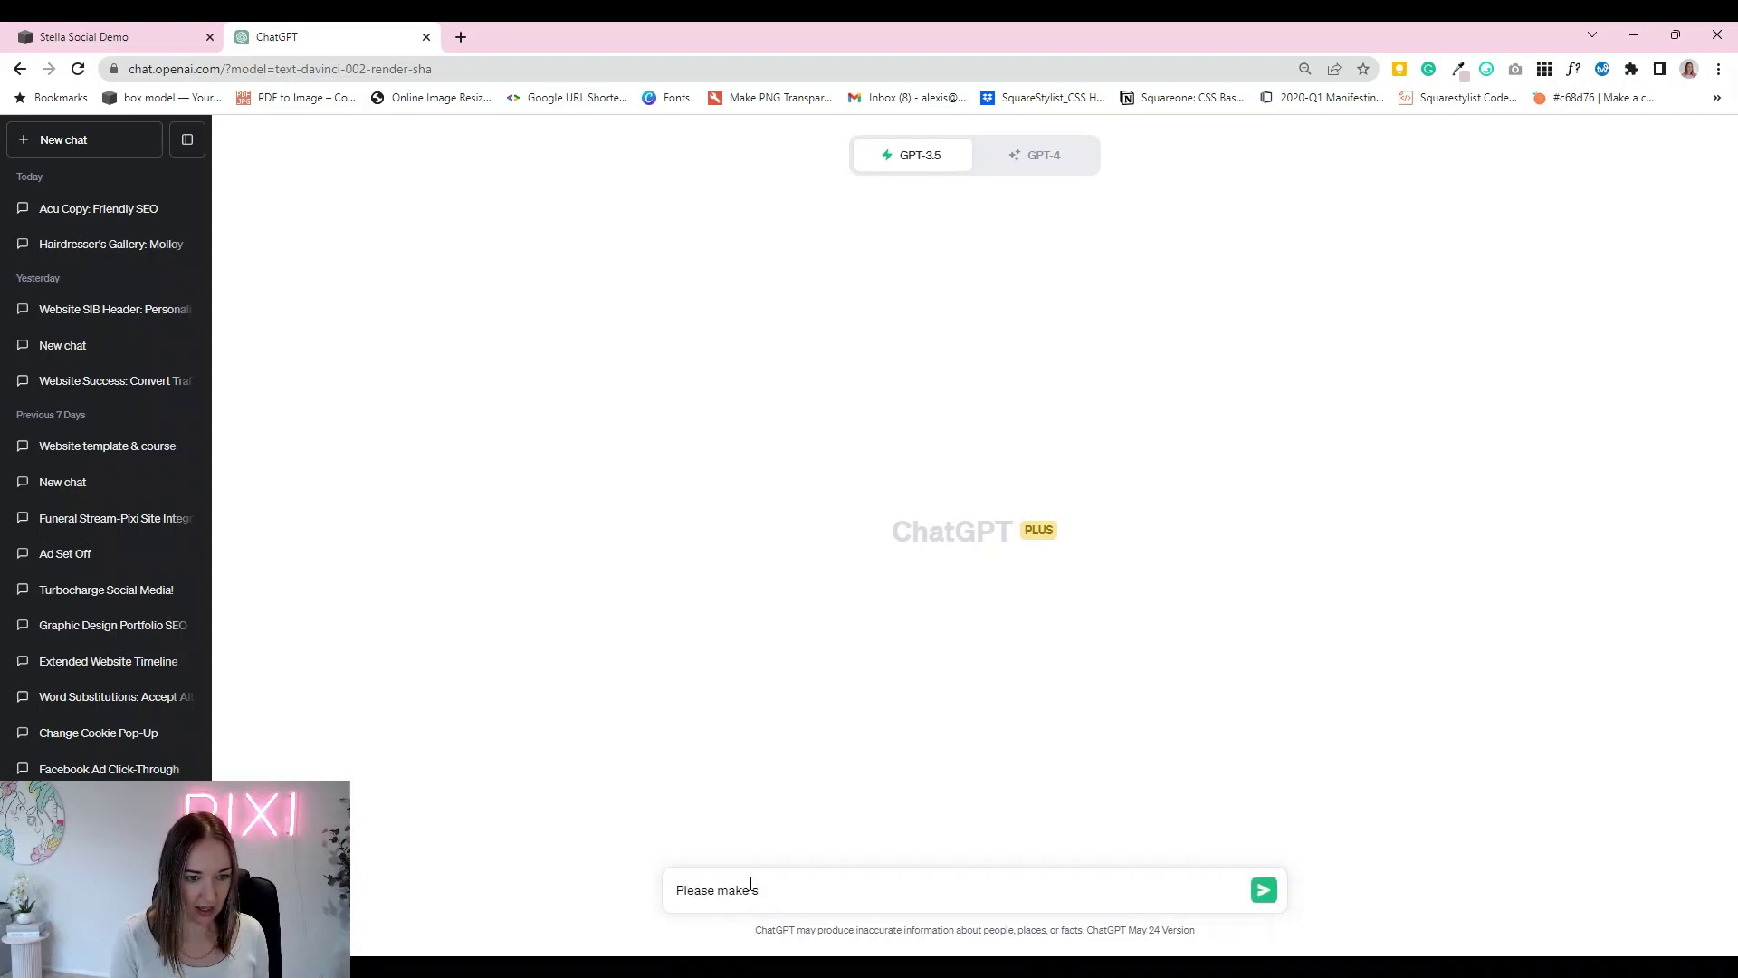
key("BackSpace")
type("this sound")
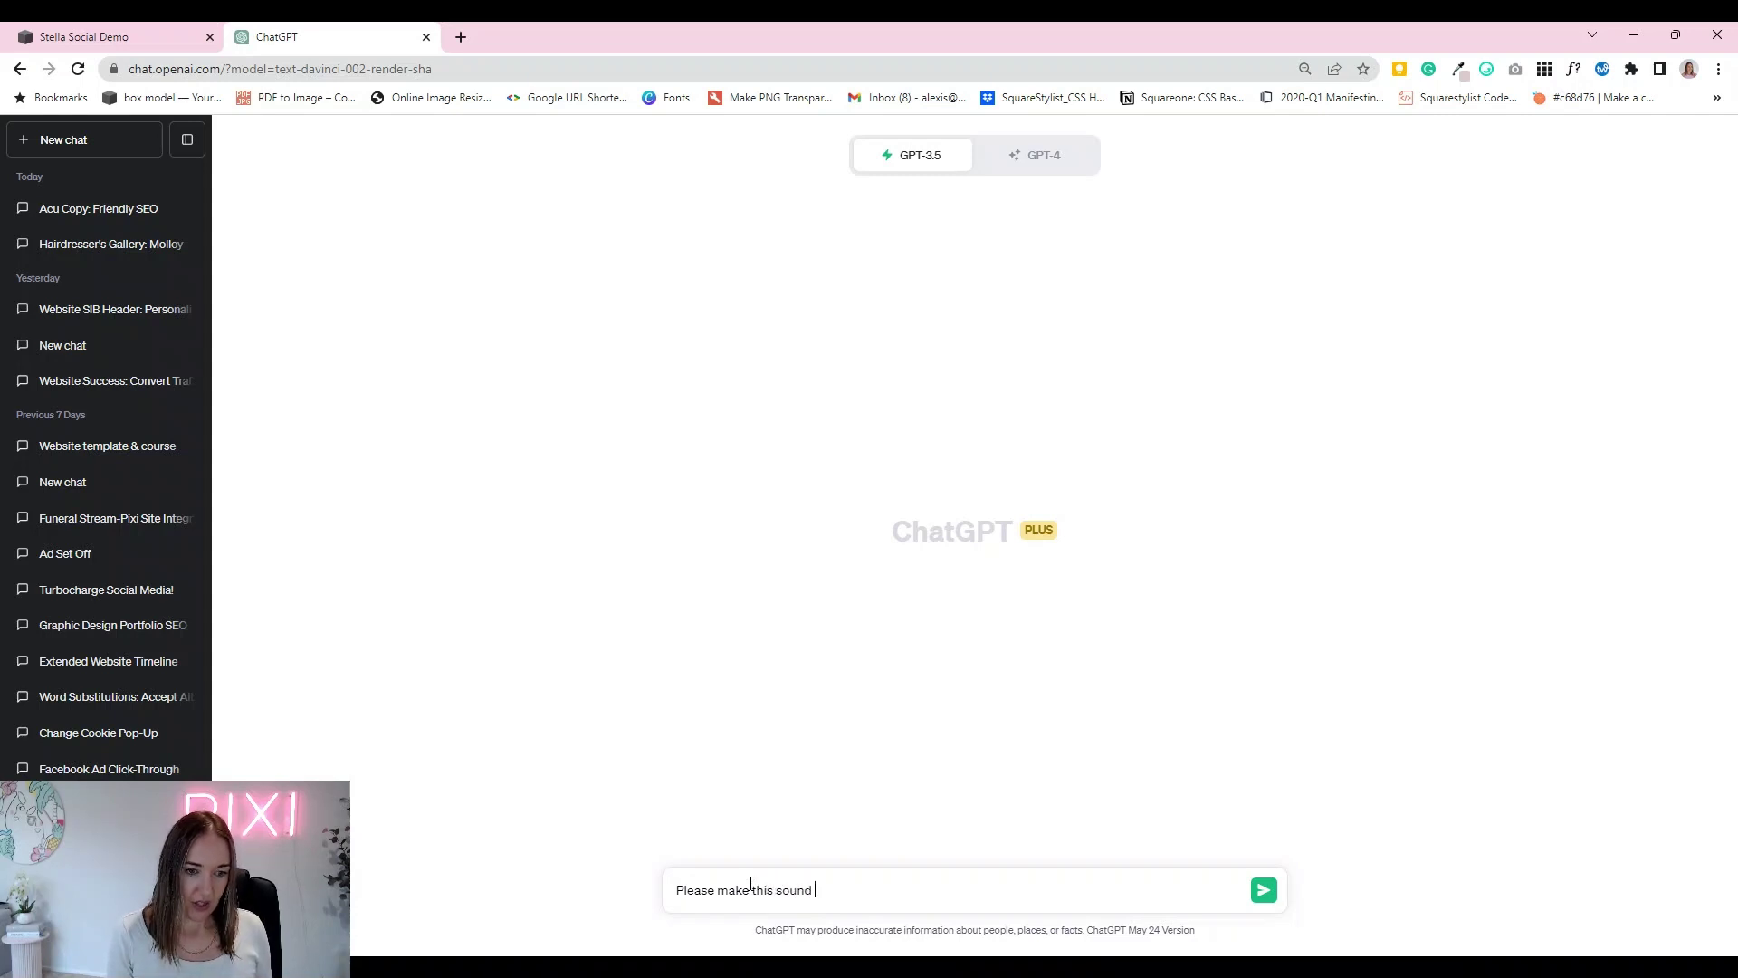
type("s more fun")
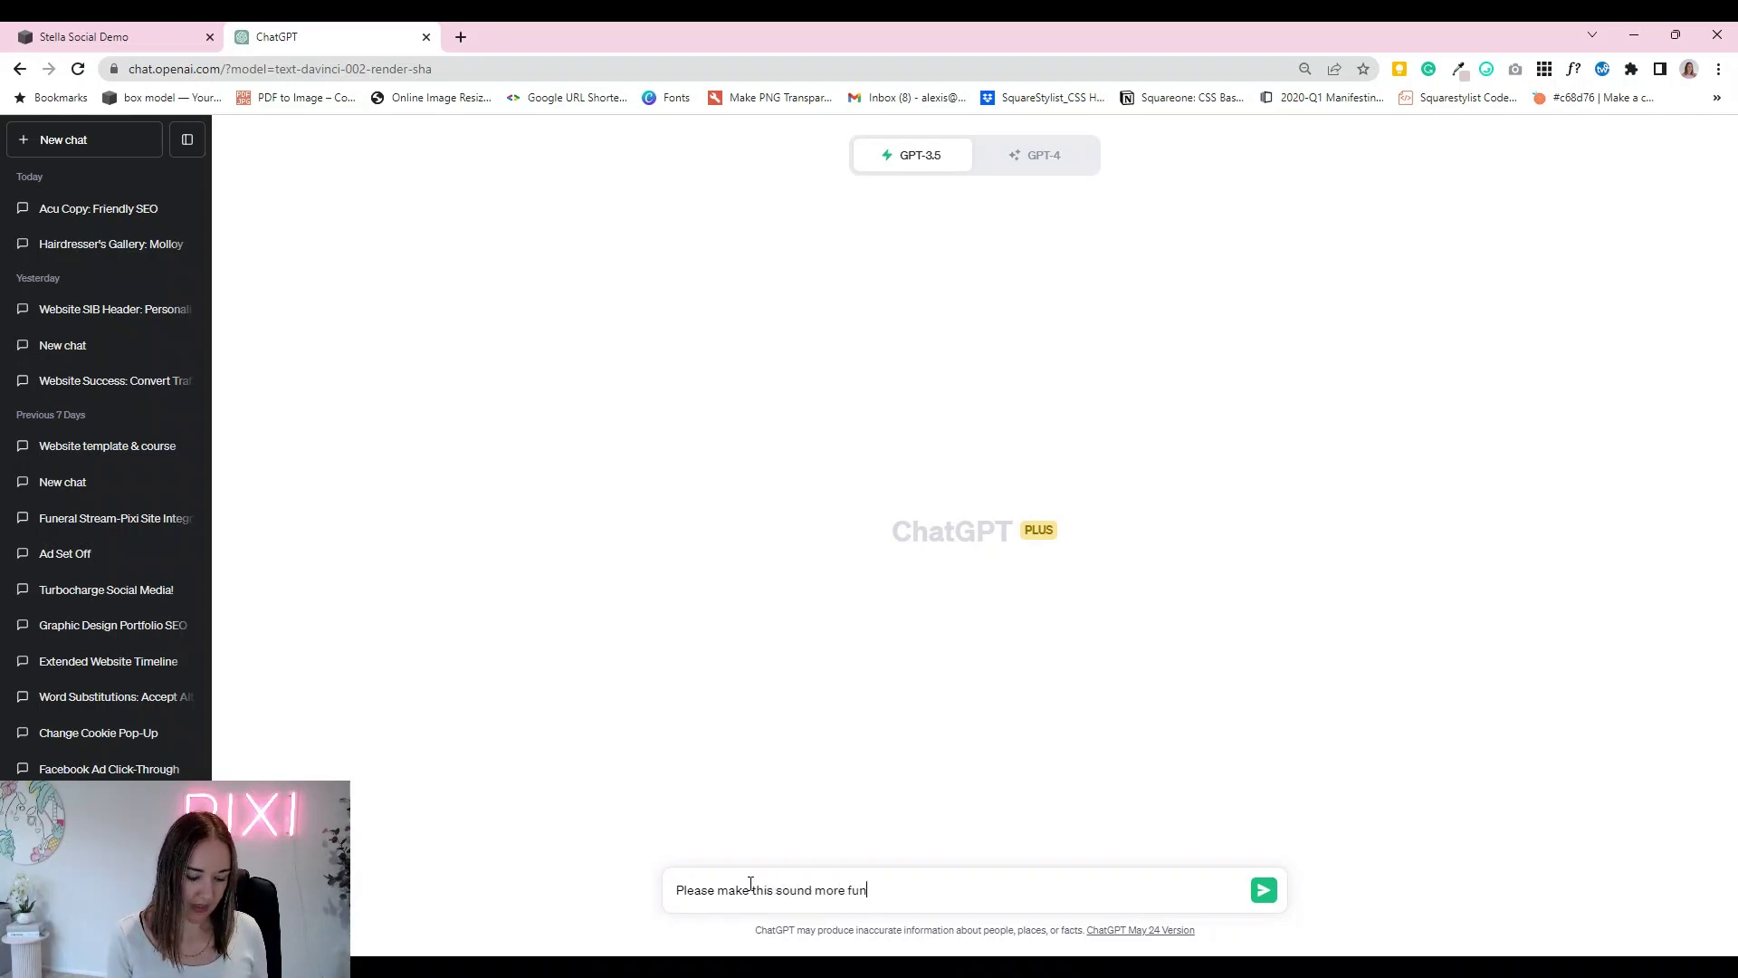
type(" and friendly")
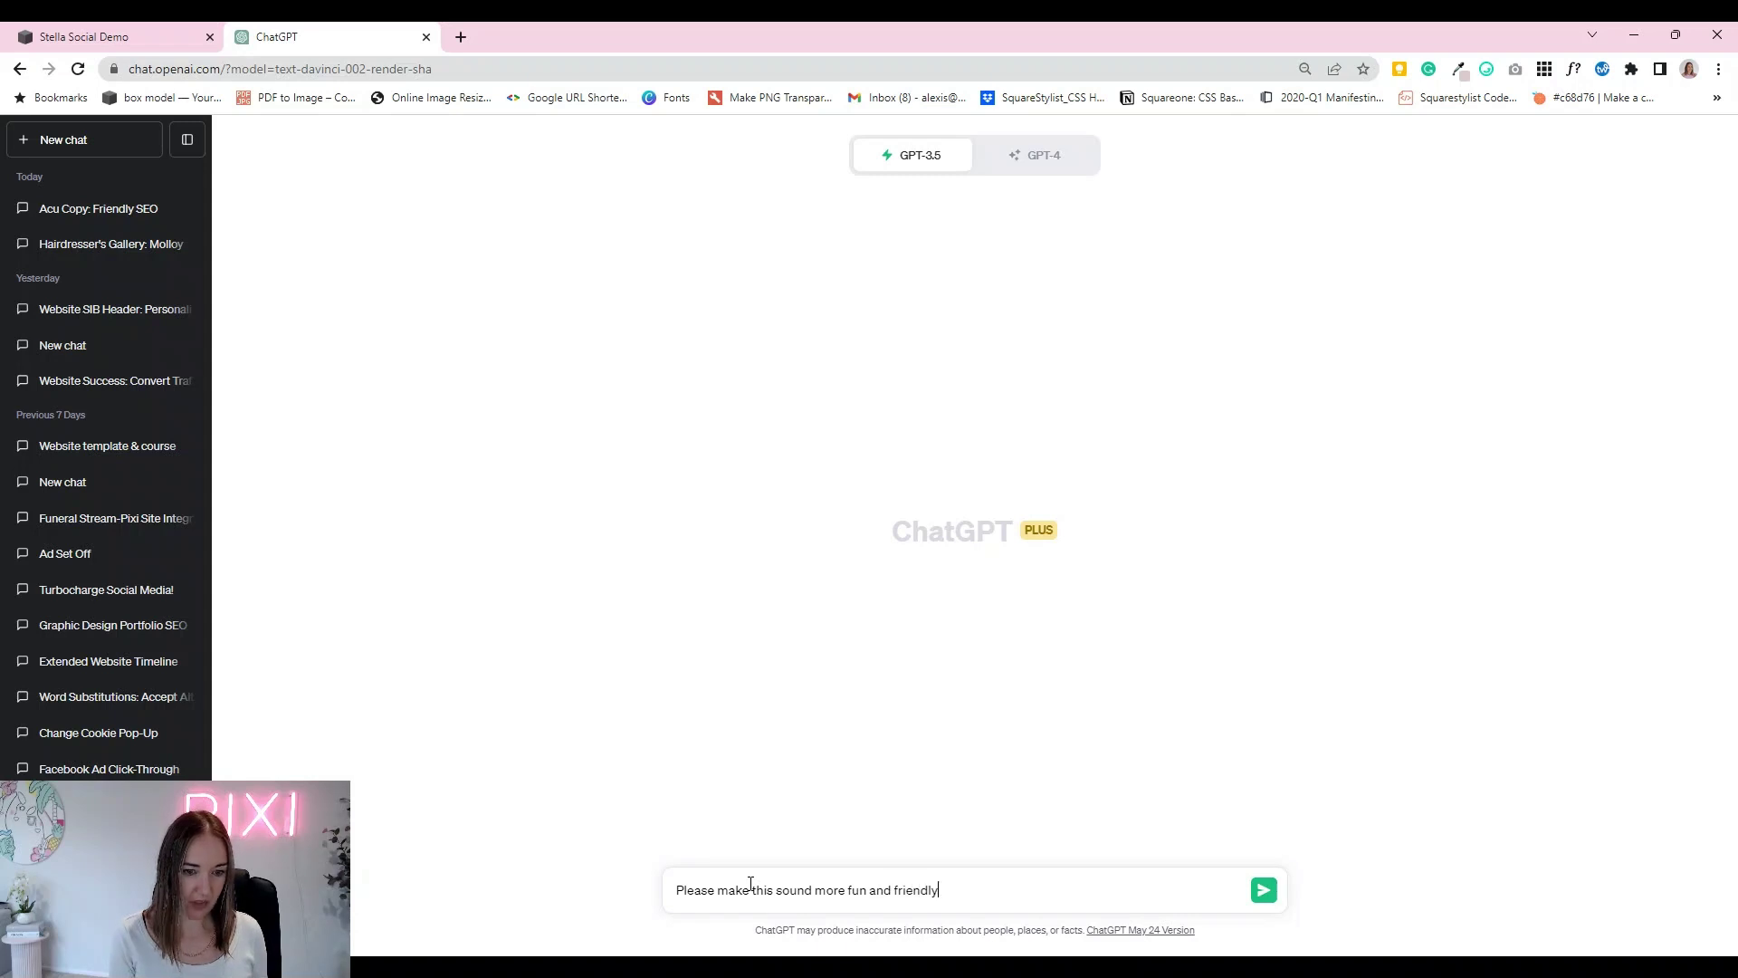
type(":")
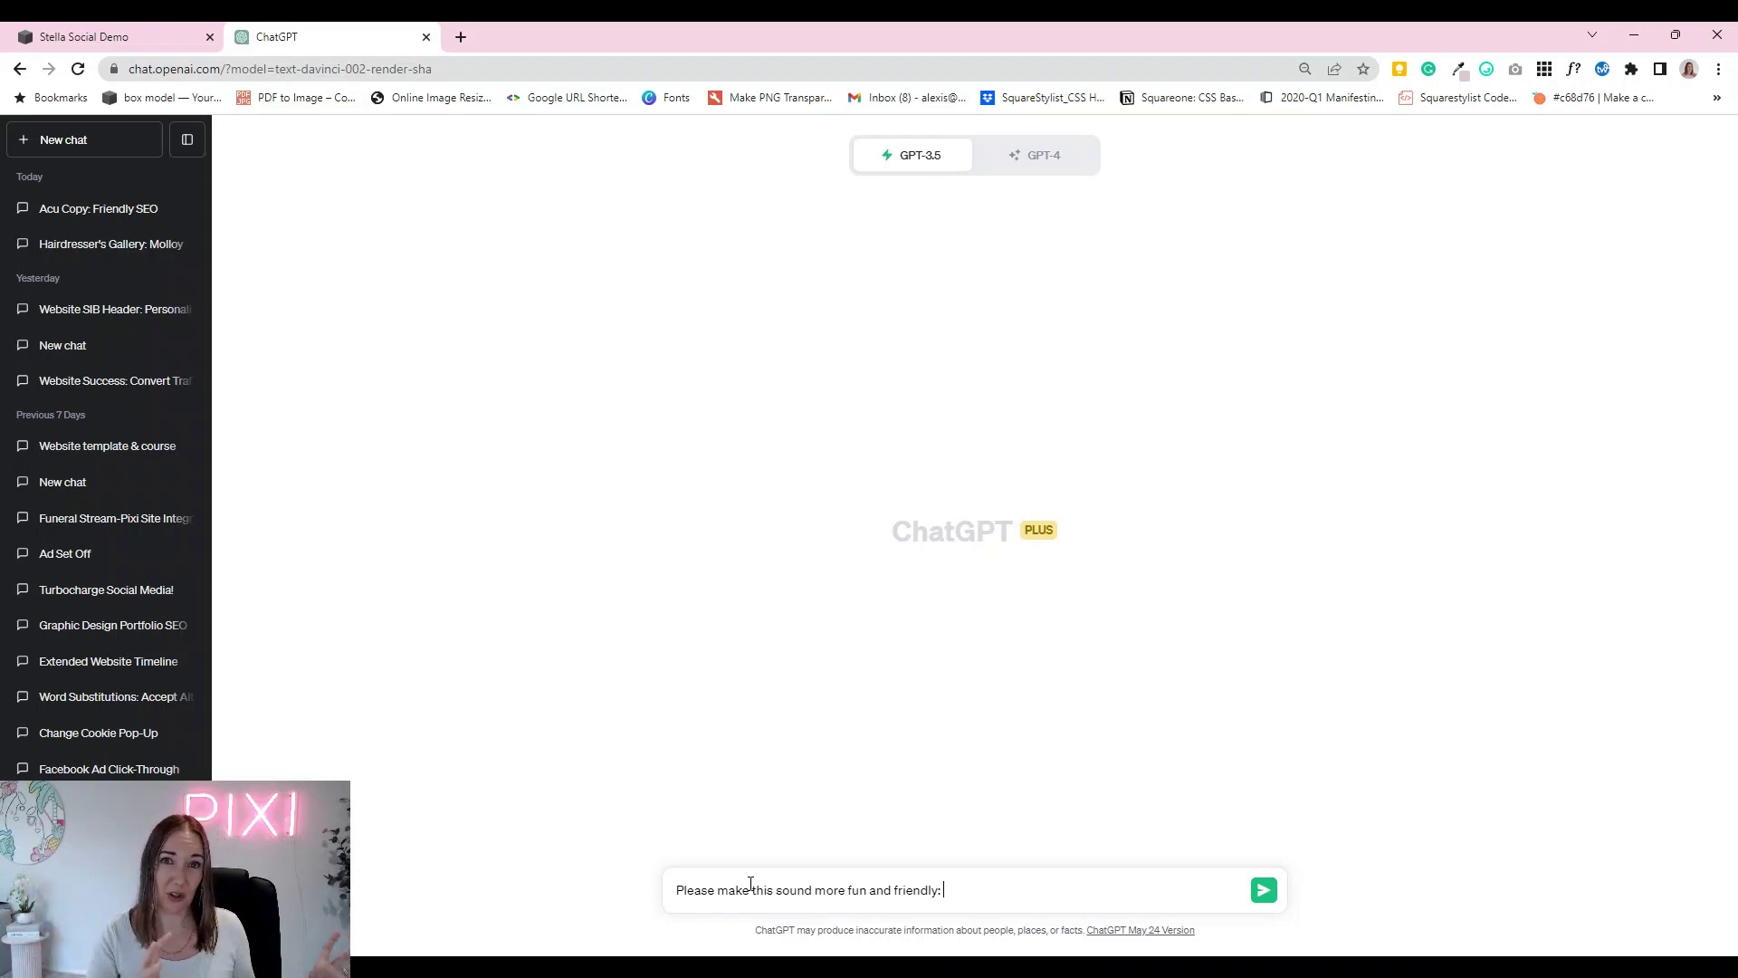
type("By using this website, you agree to our use of cookies. We use cookies to provide you with a great experience and to help our website run effectively.")
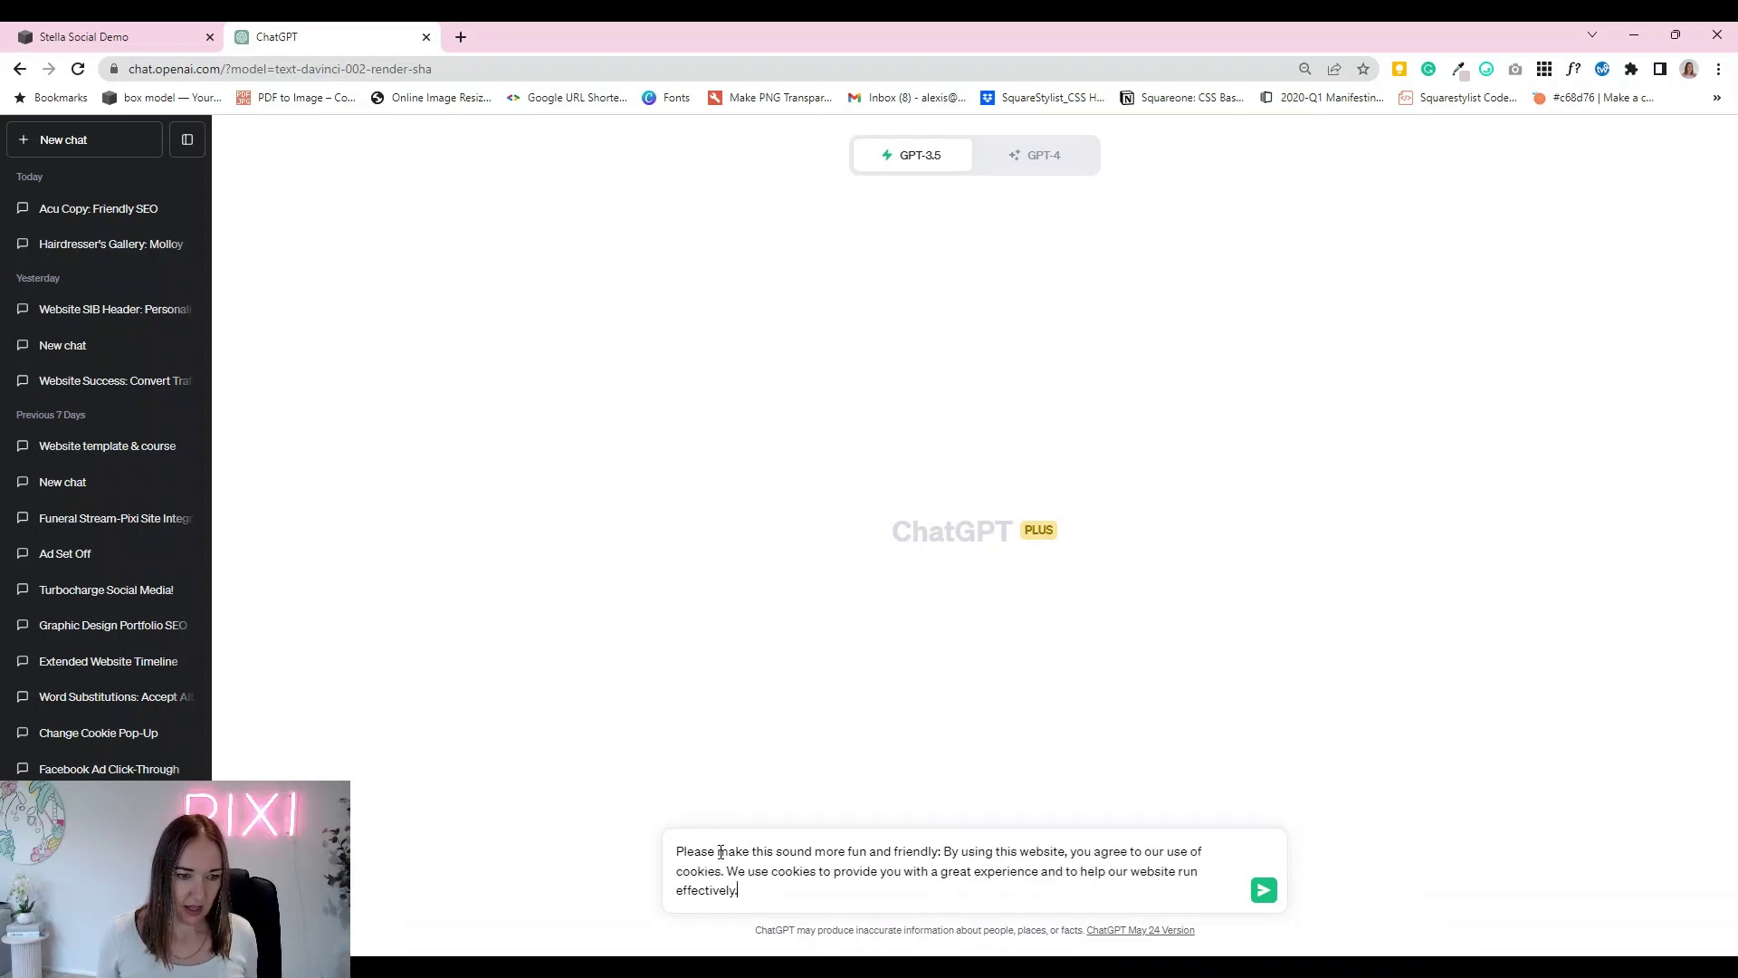
Step: Add ', I'm updating my cookies on my website:' to the request and send it
left_click(939, 852)
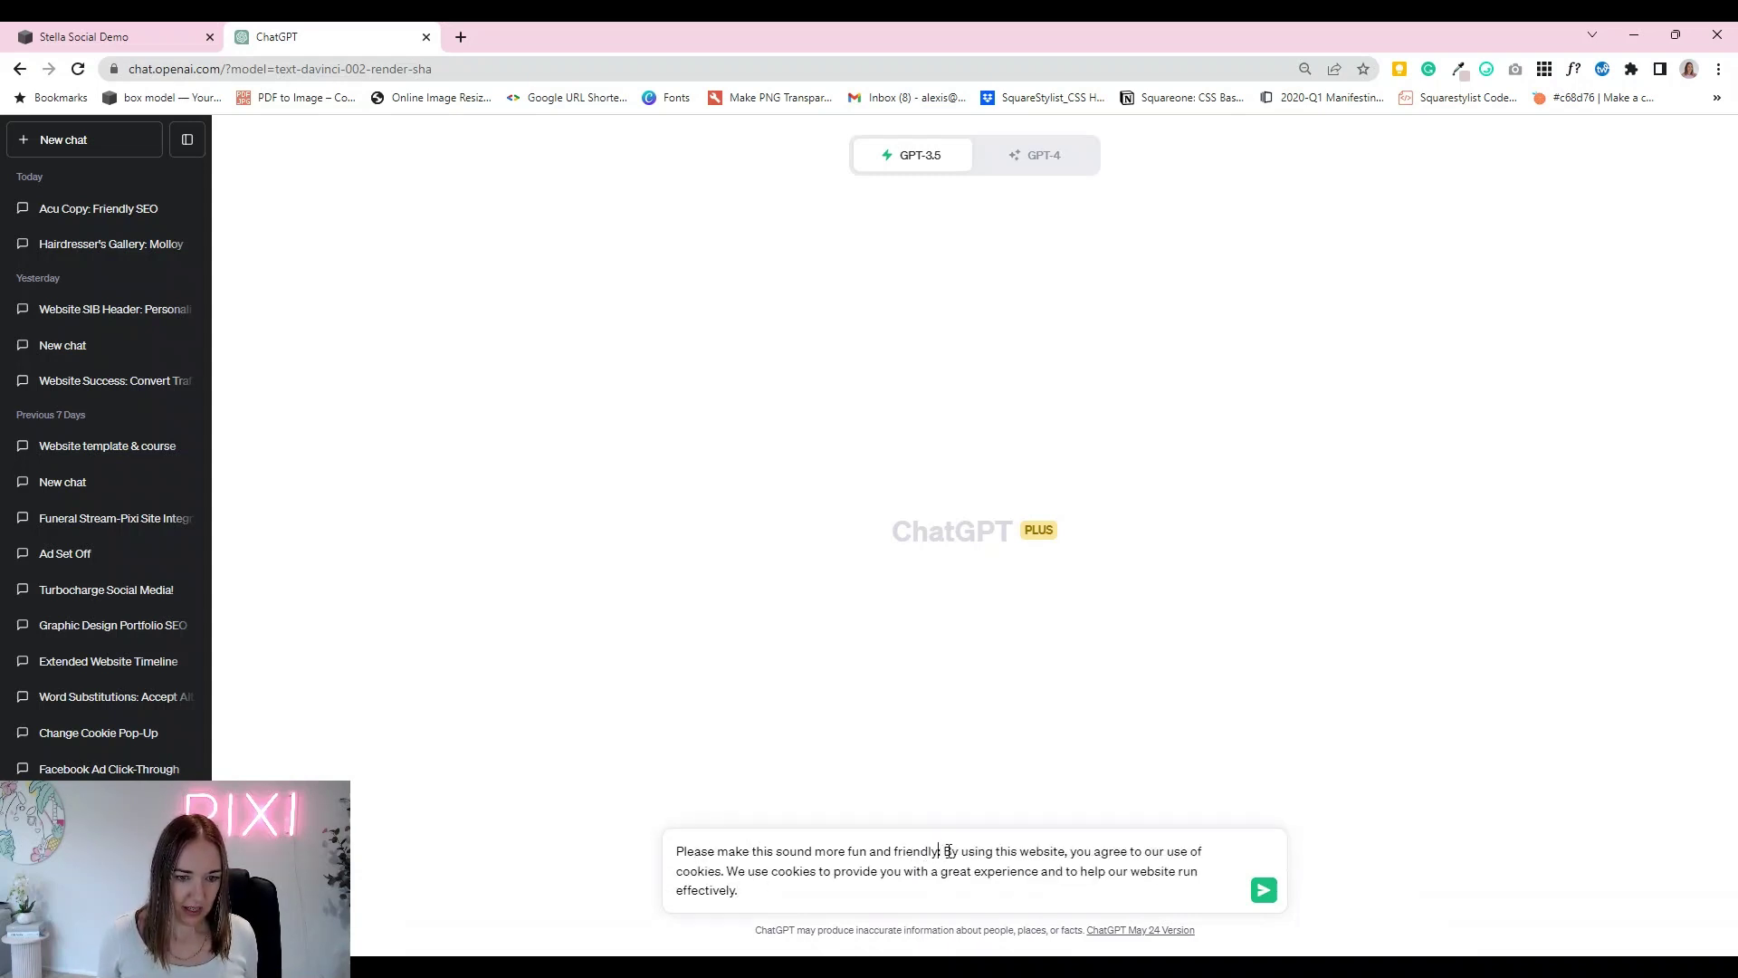
key("BackSpace")
type(", I'm up")
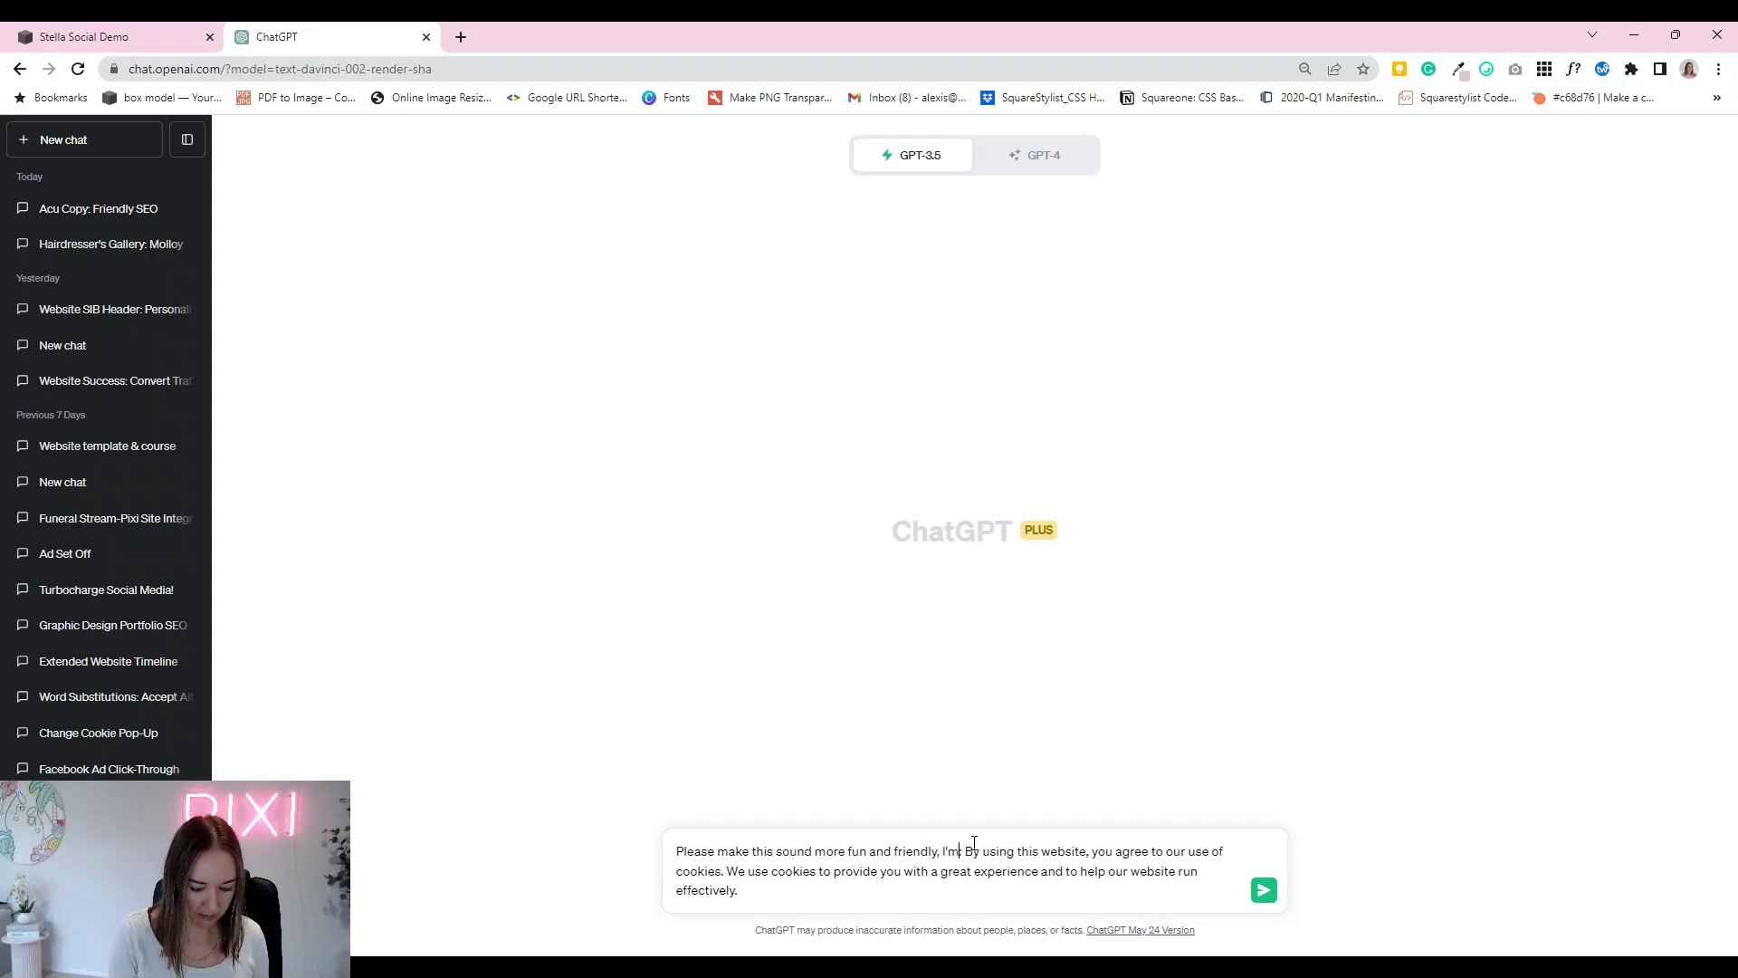
type("dating my cooki")
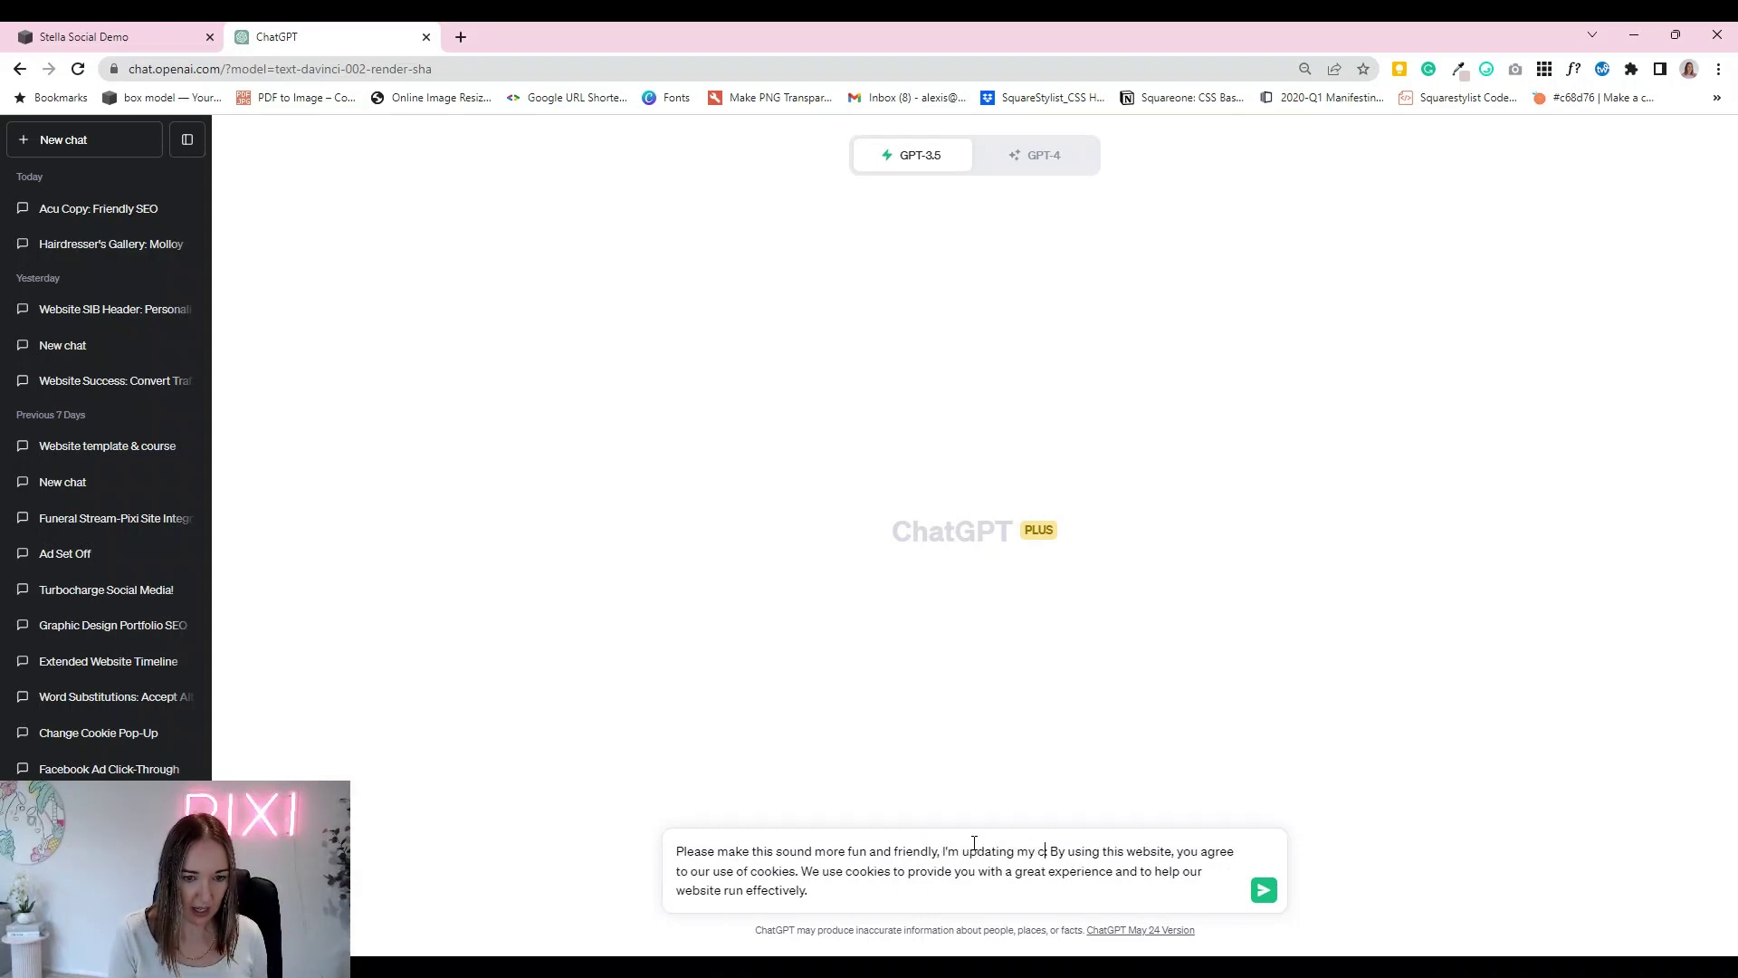
type("es d:")
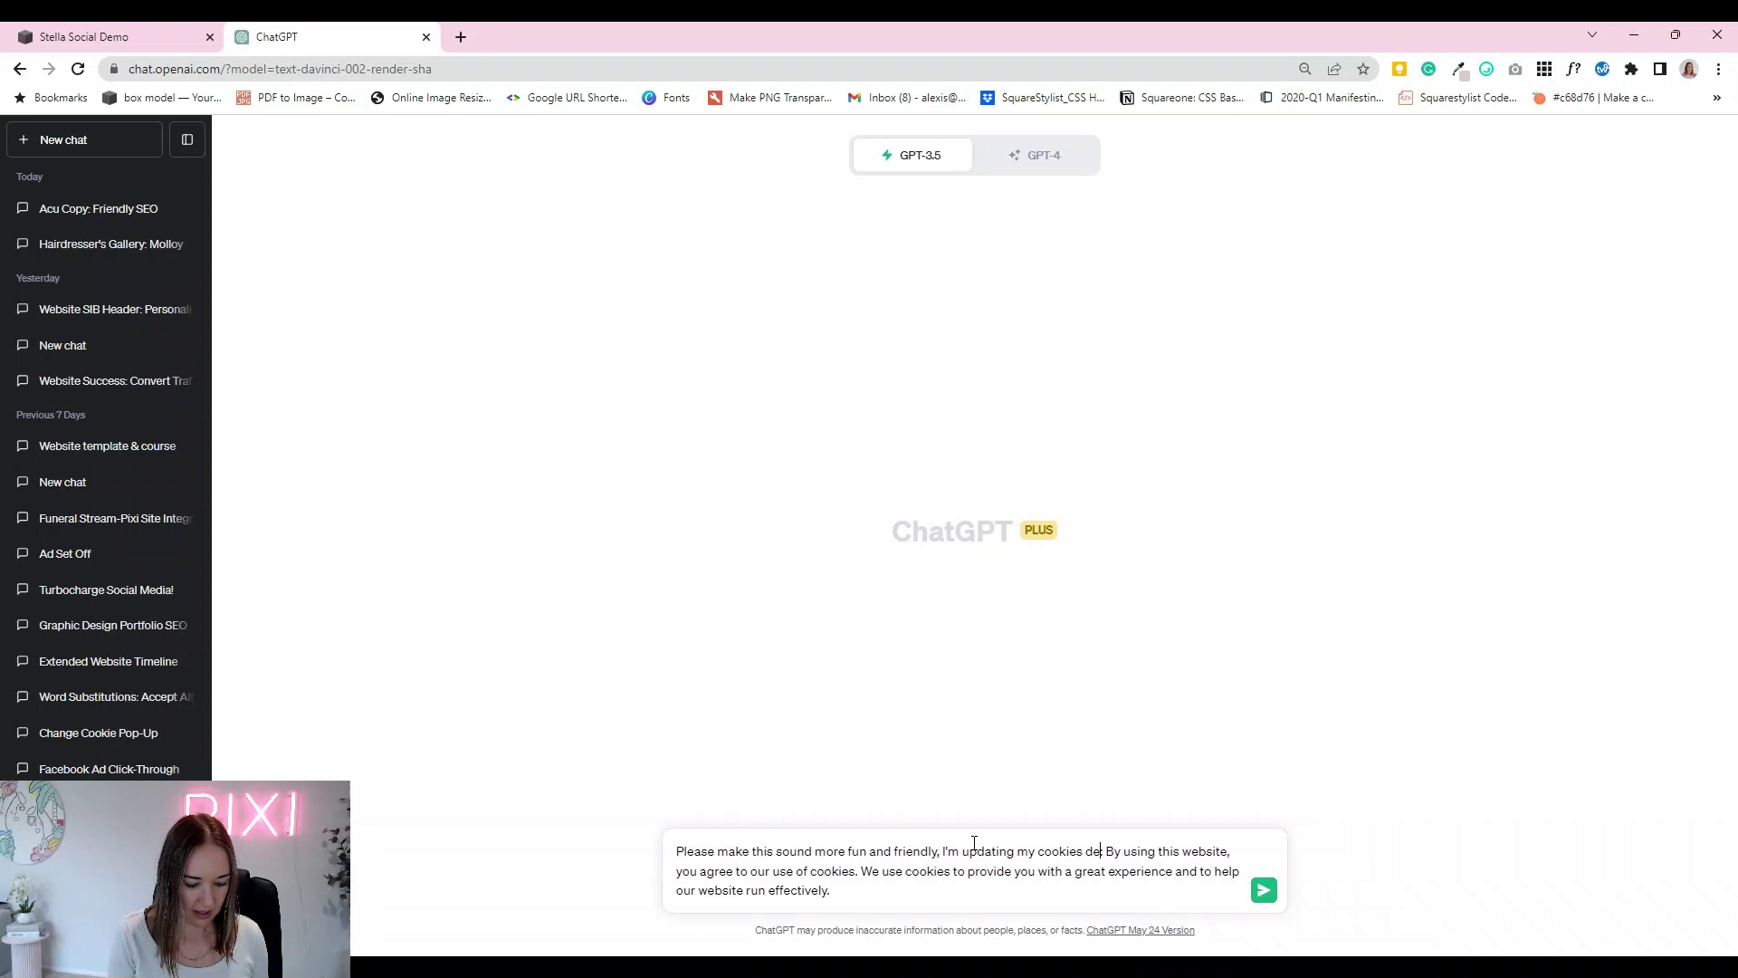
key("BackSpace")
key("BackSpace")
key("BackSpace")
type(":")
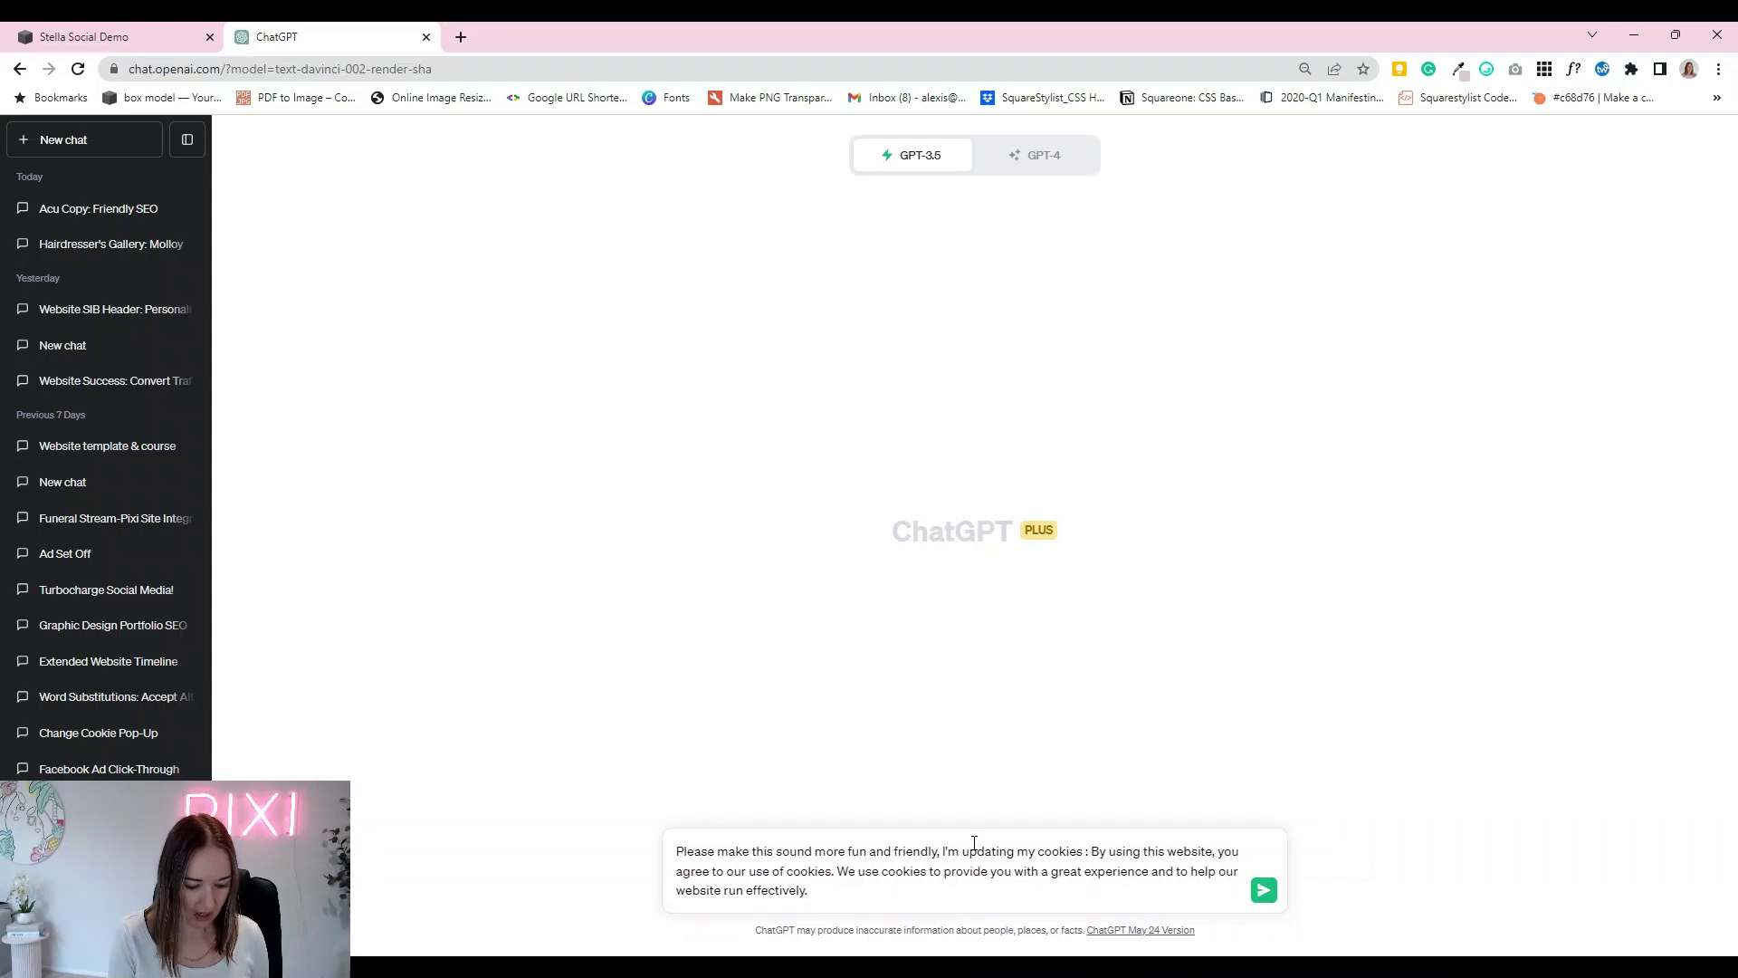
key("BackSpace")
type("on my website")
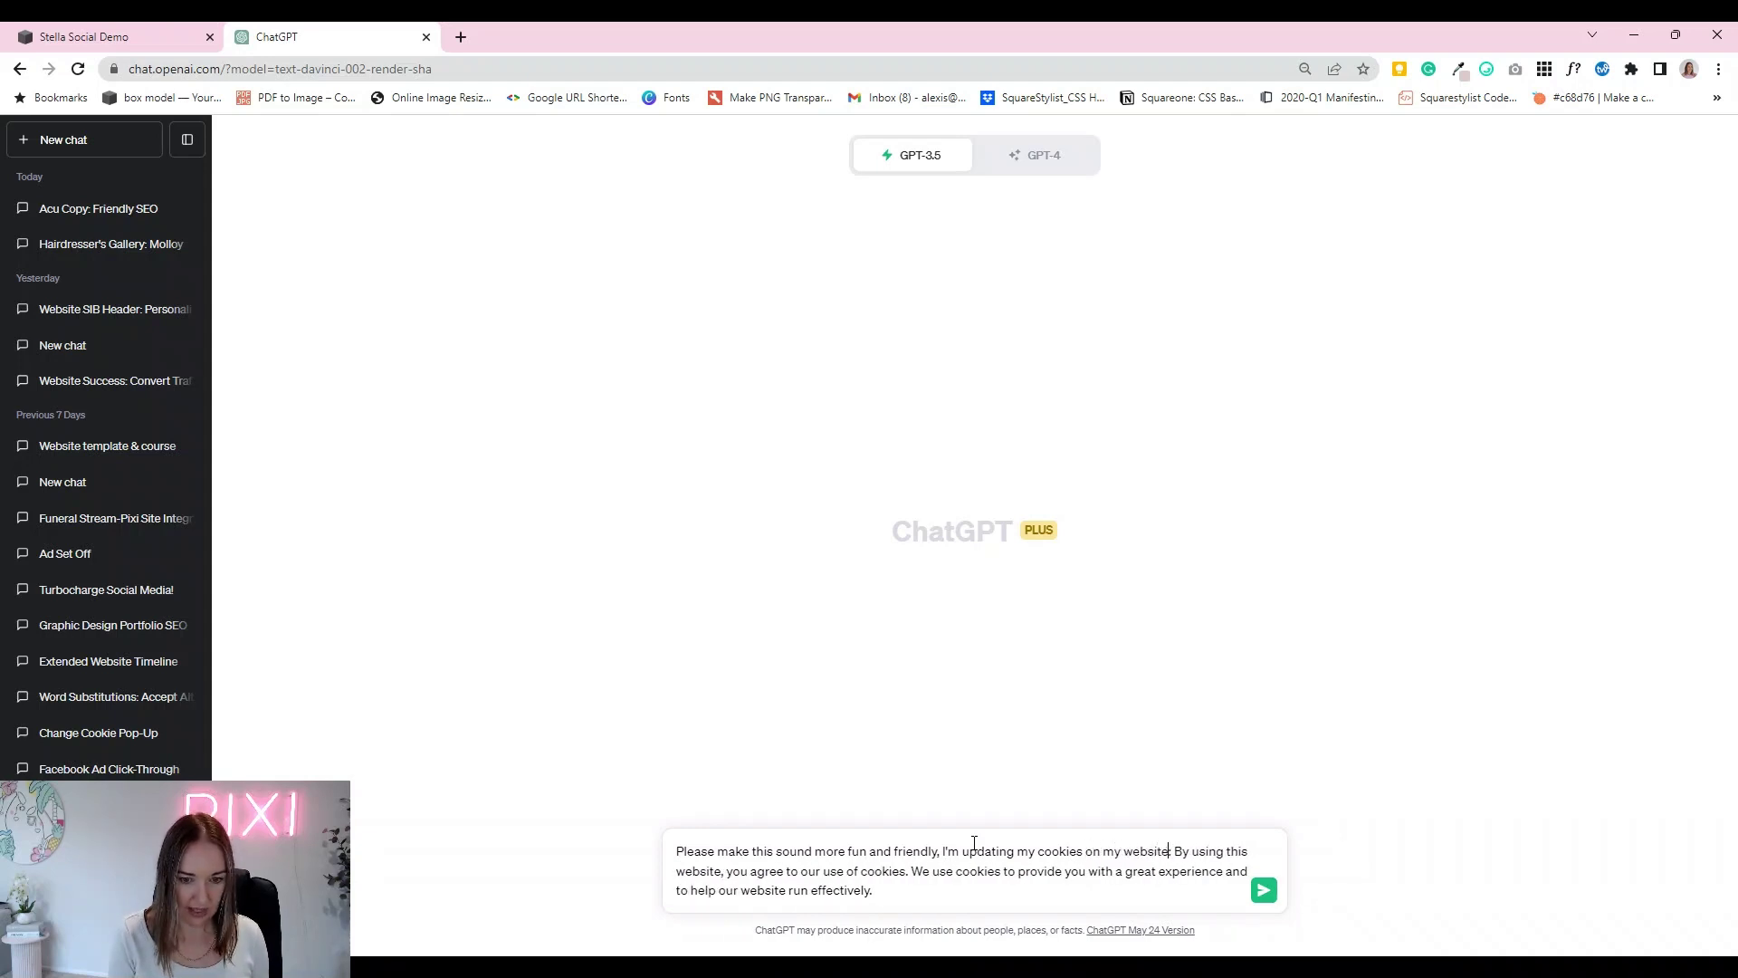
type(":")
key("Return")
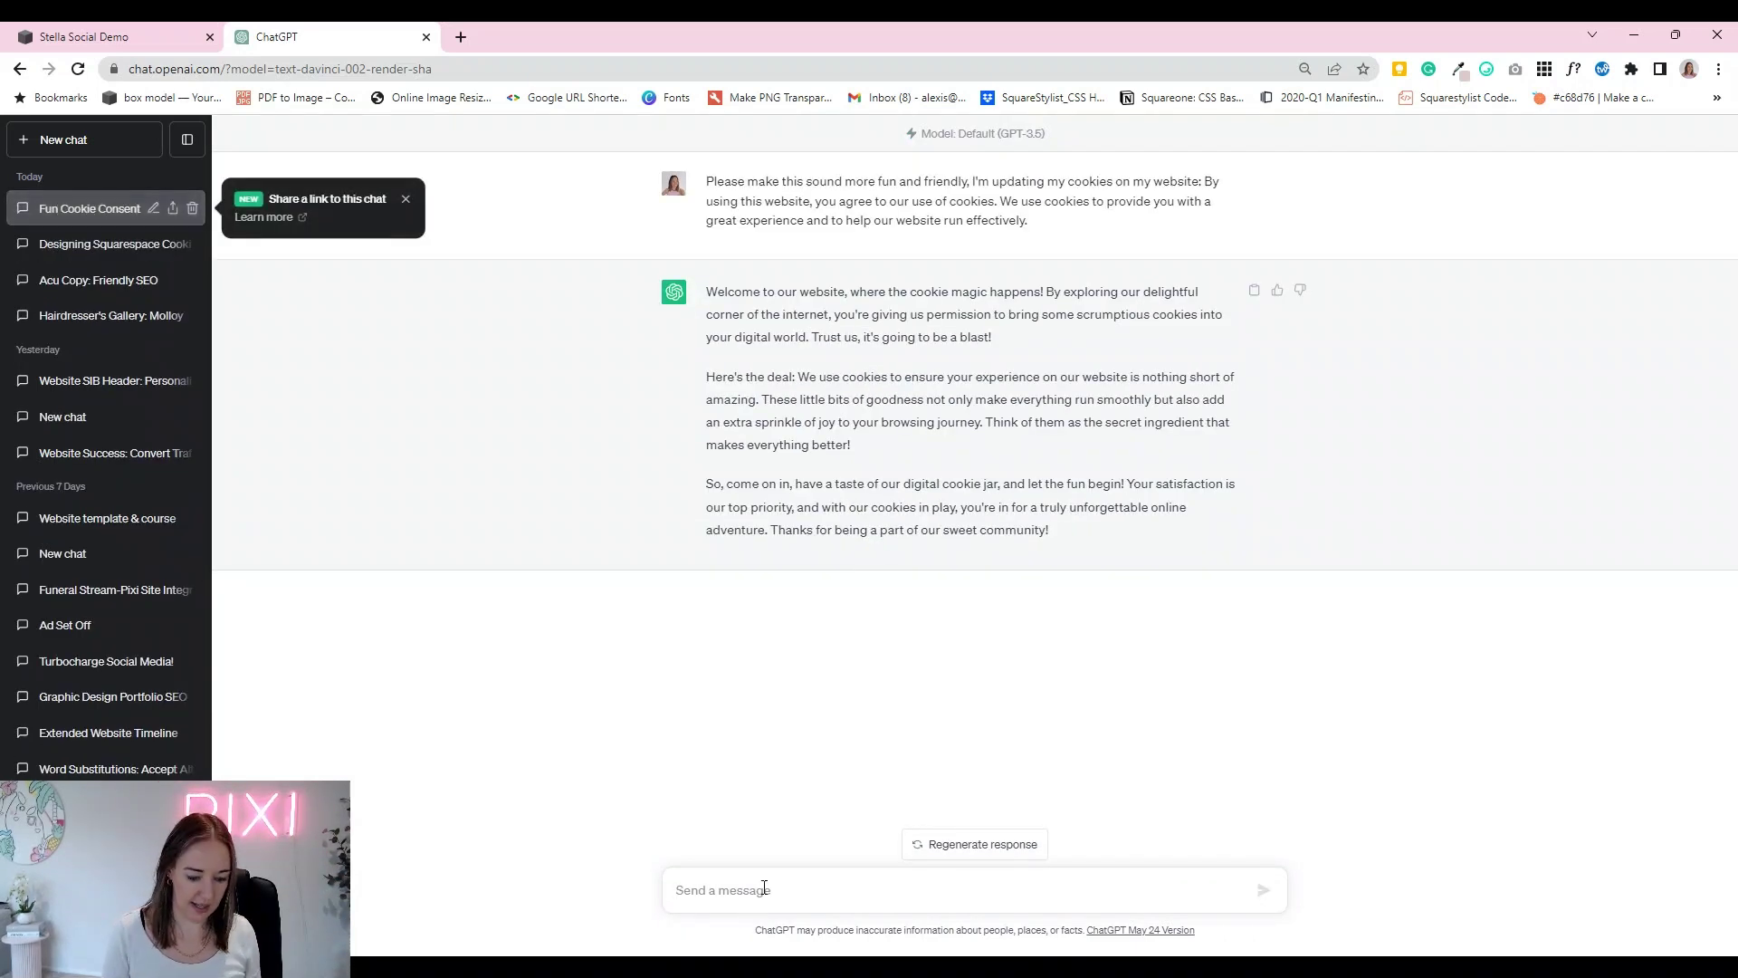
Step: Ask for a few one-sentence options and select the third, 'Get ready for a cookie-fueled adventure' line
type("C")
key("BackSpace")
type("Can it p")
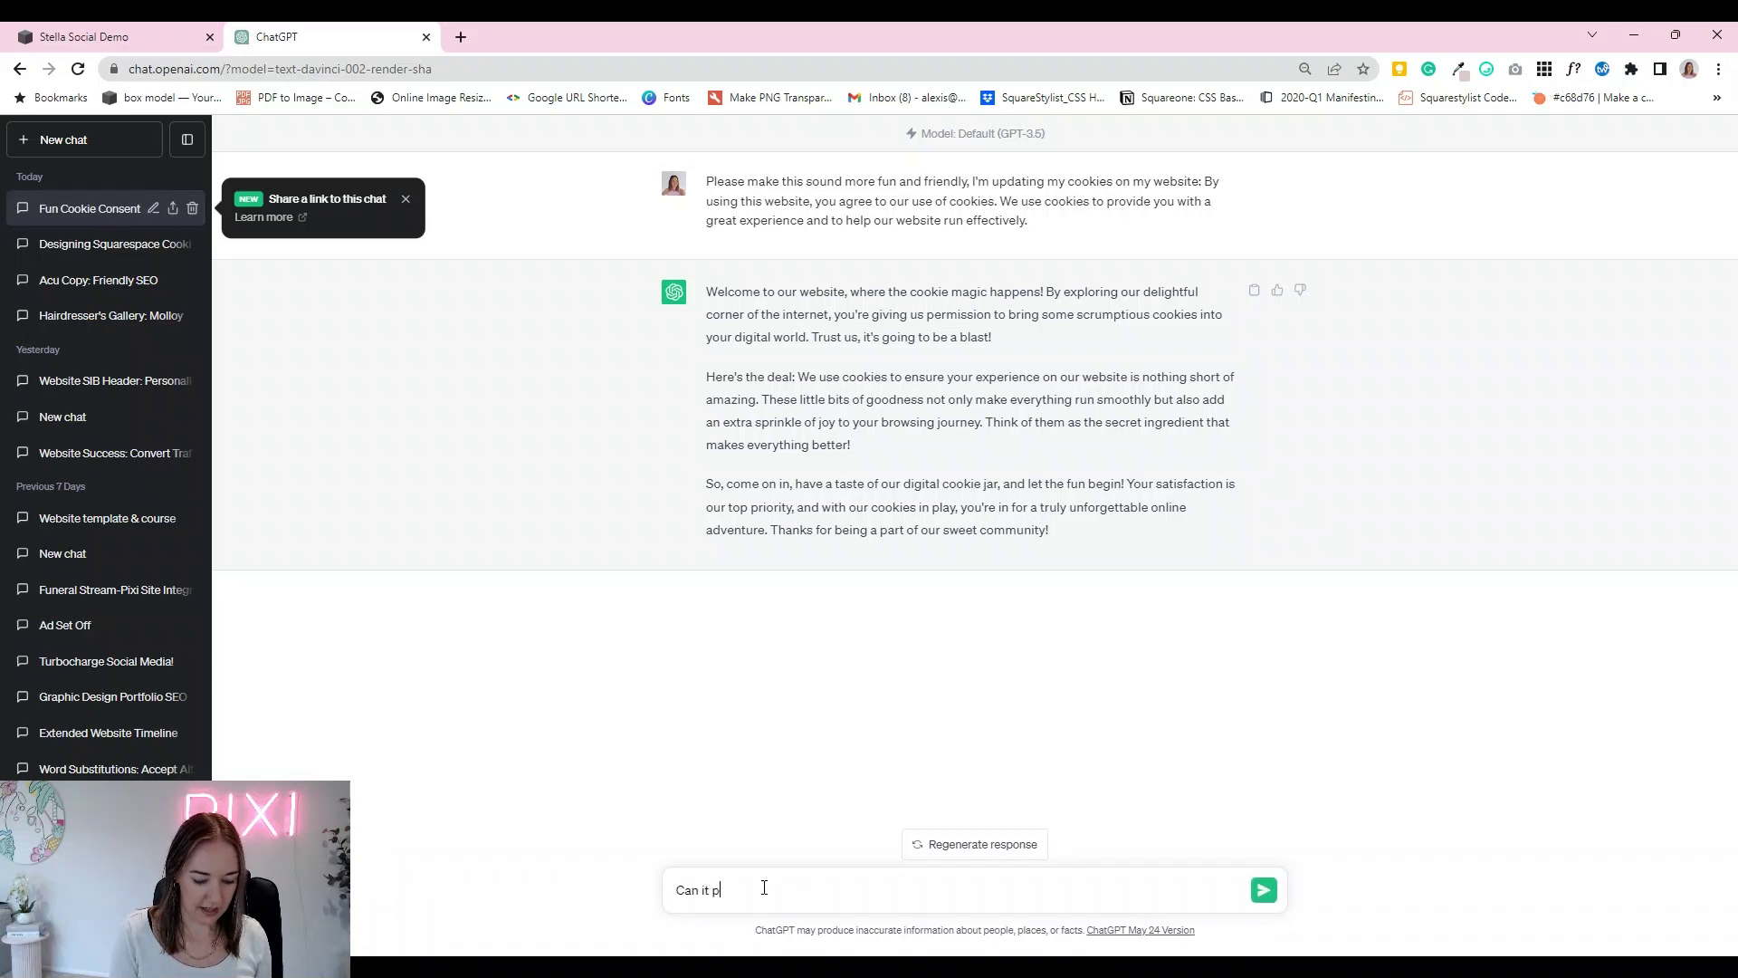
type("lease be only ")
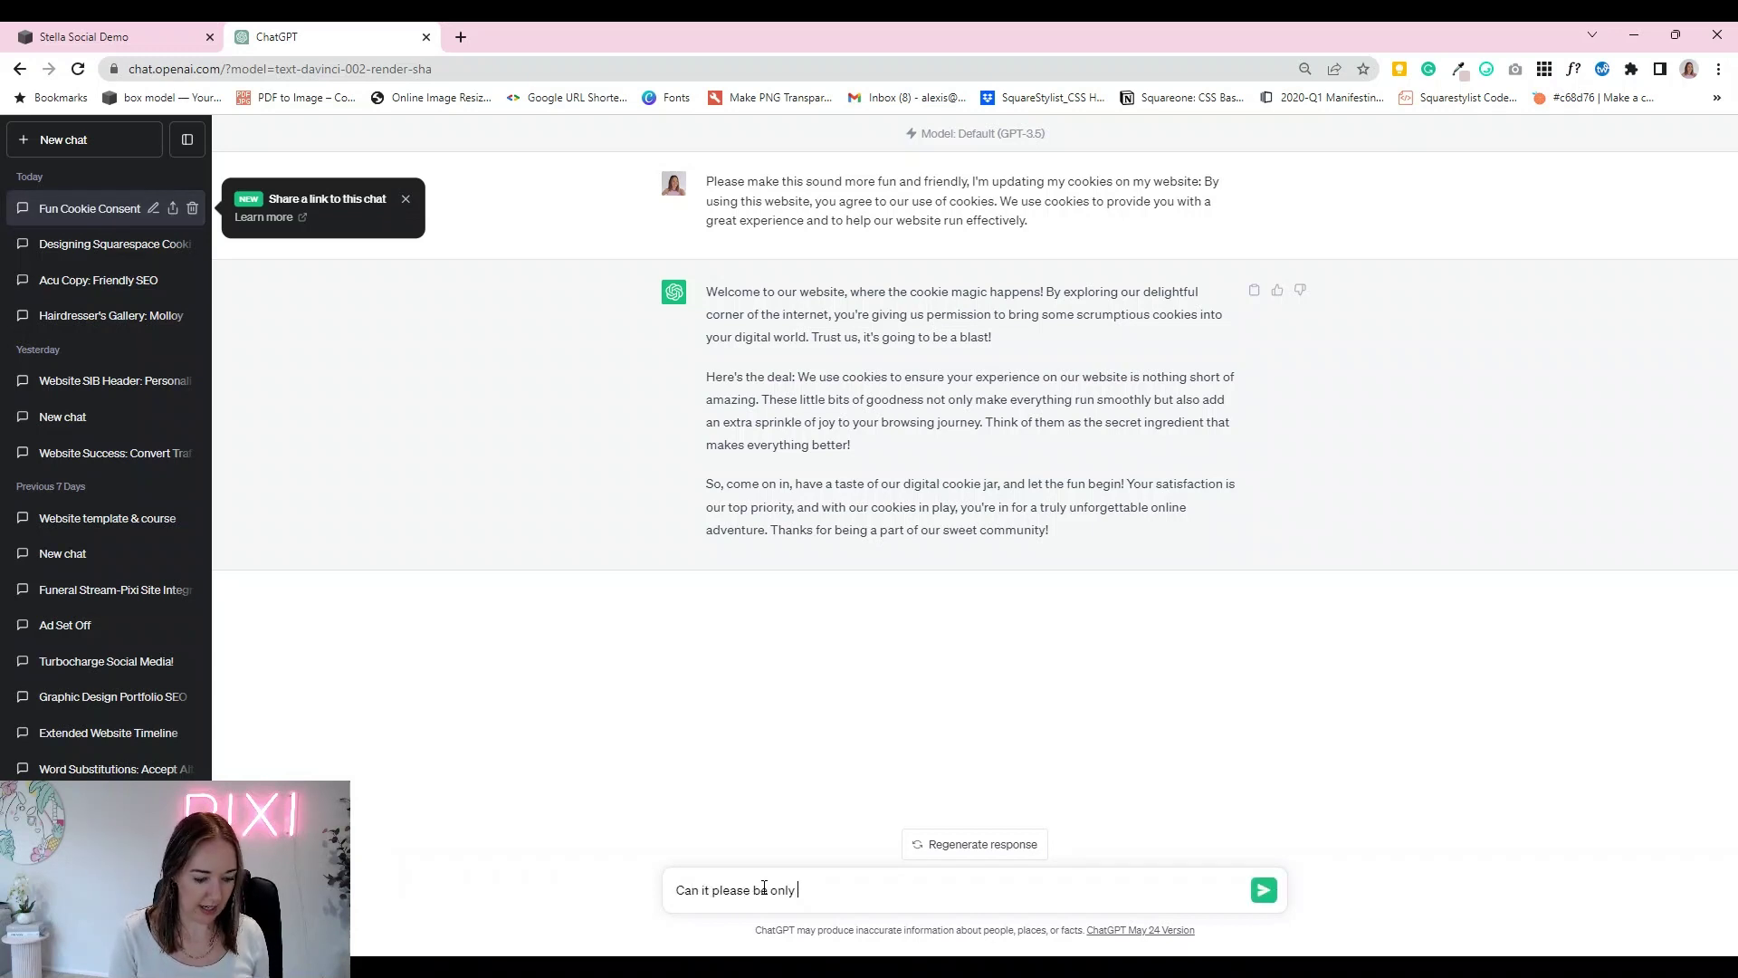
type("1 sentence ")
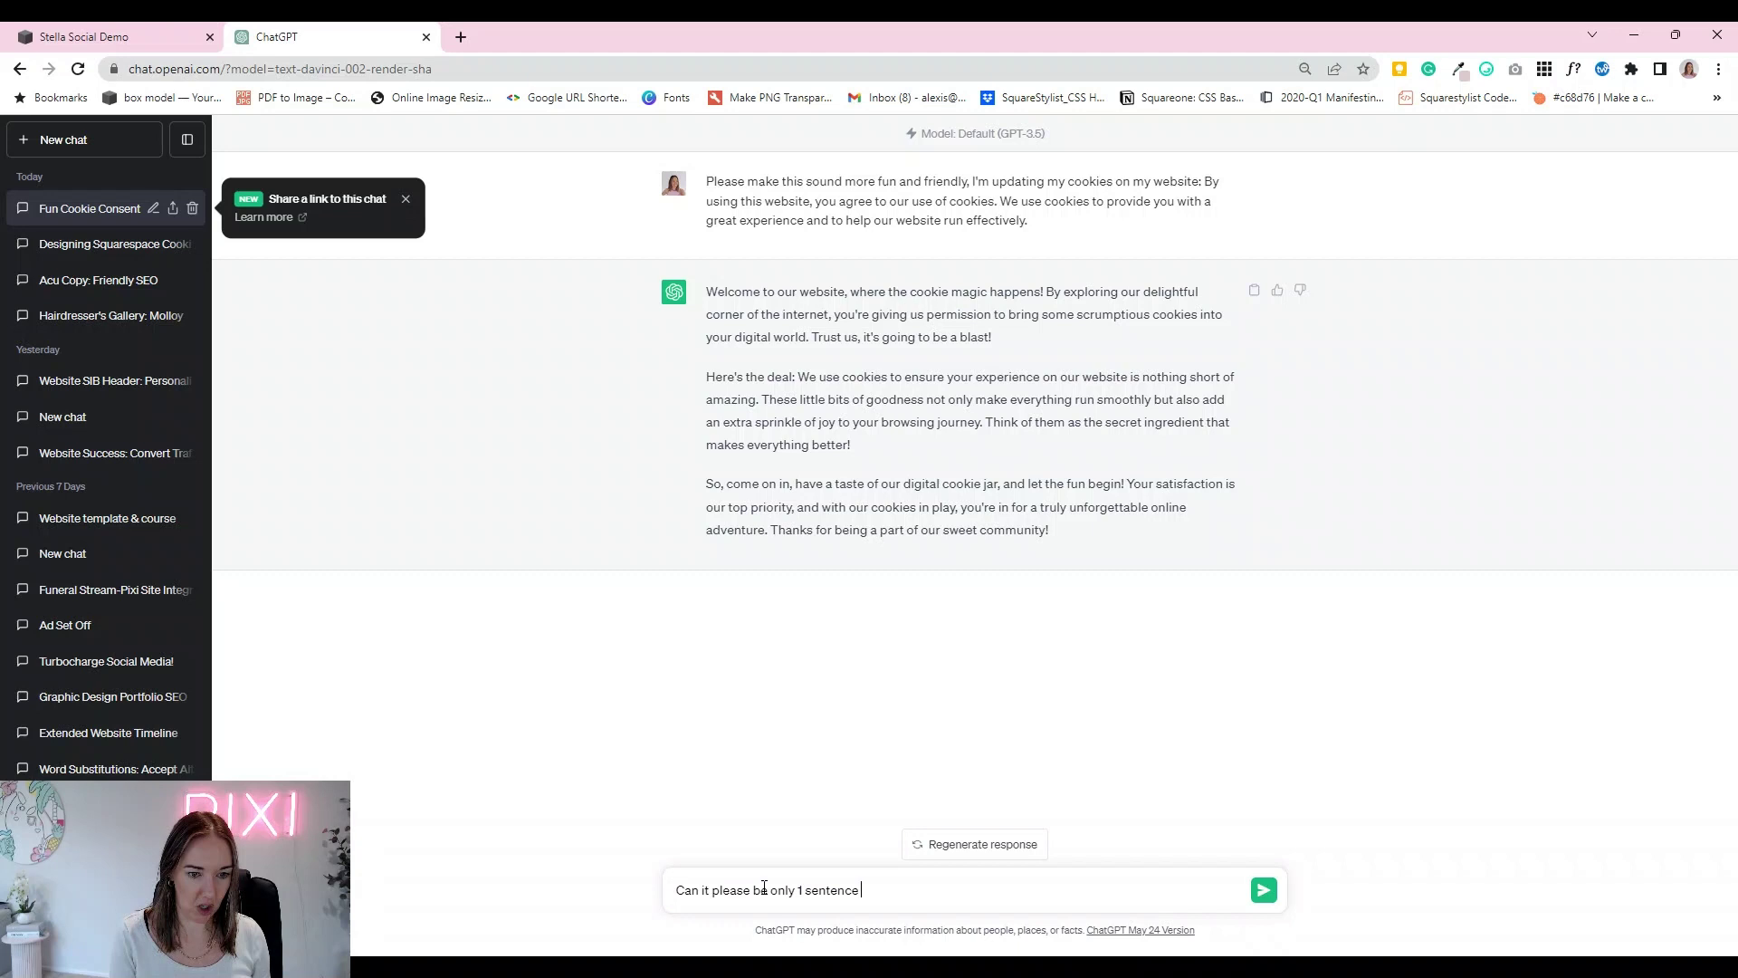
type("long and give m")
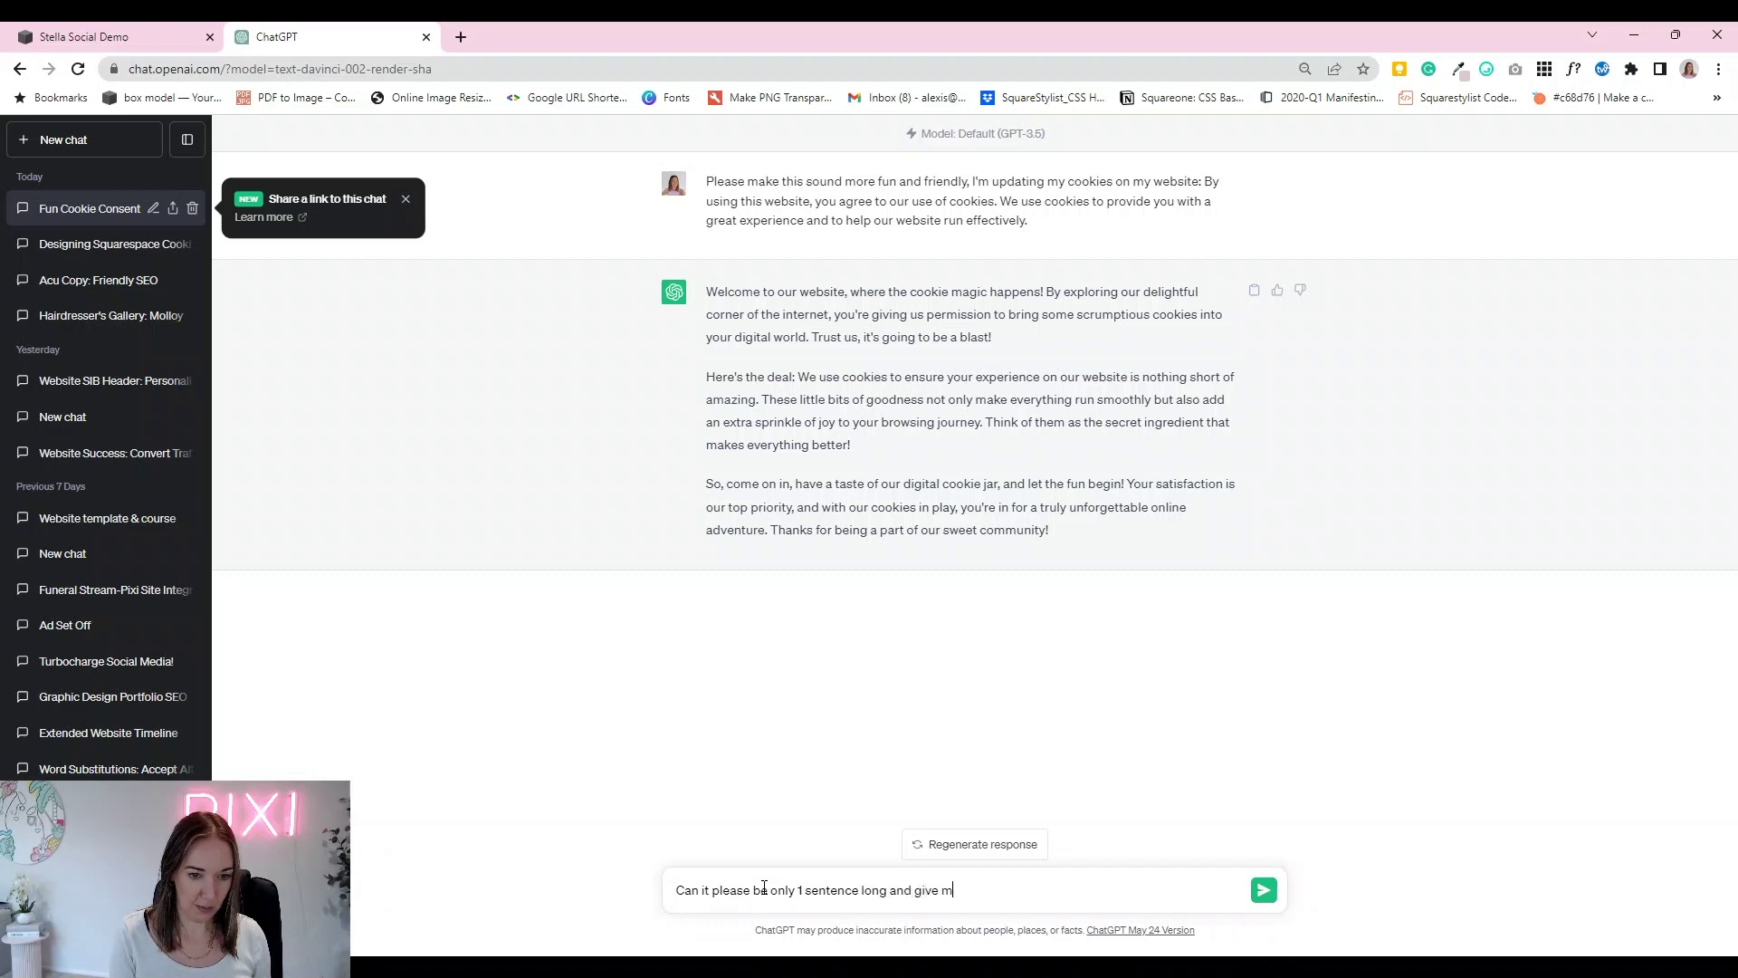
type("e a few options")
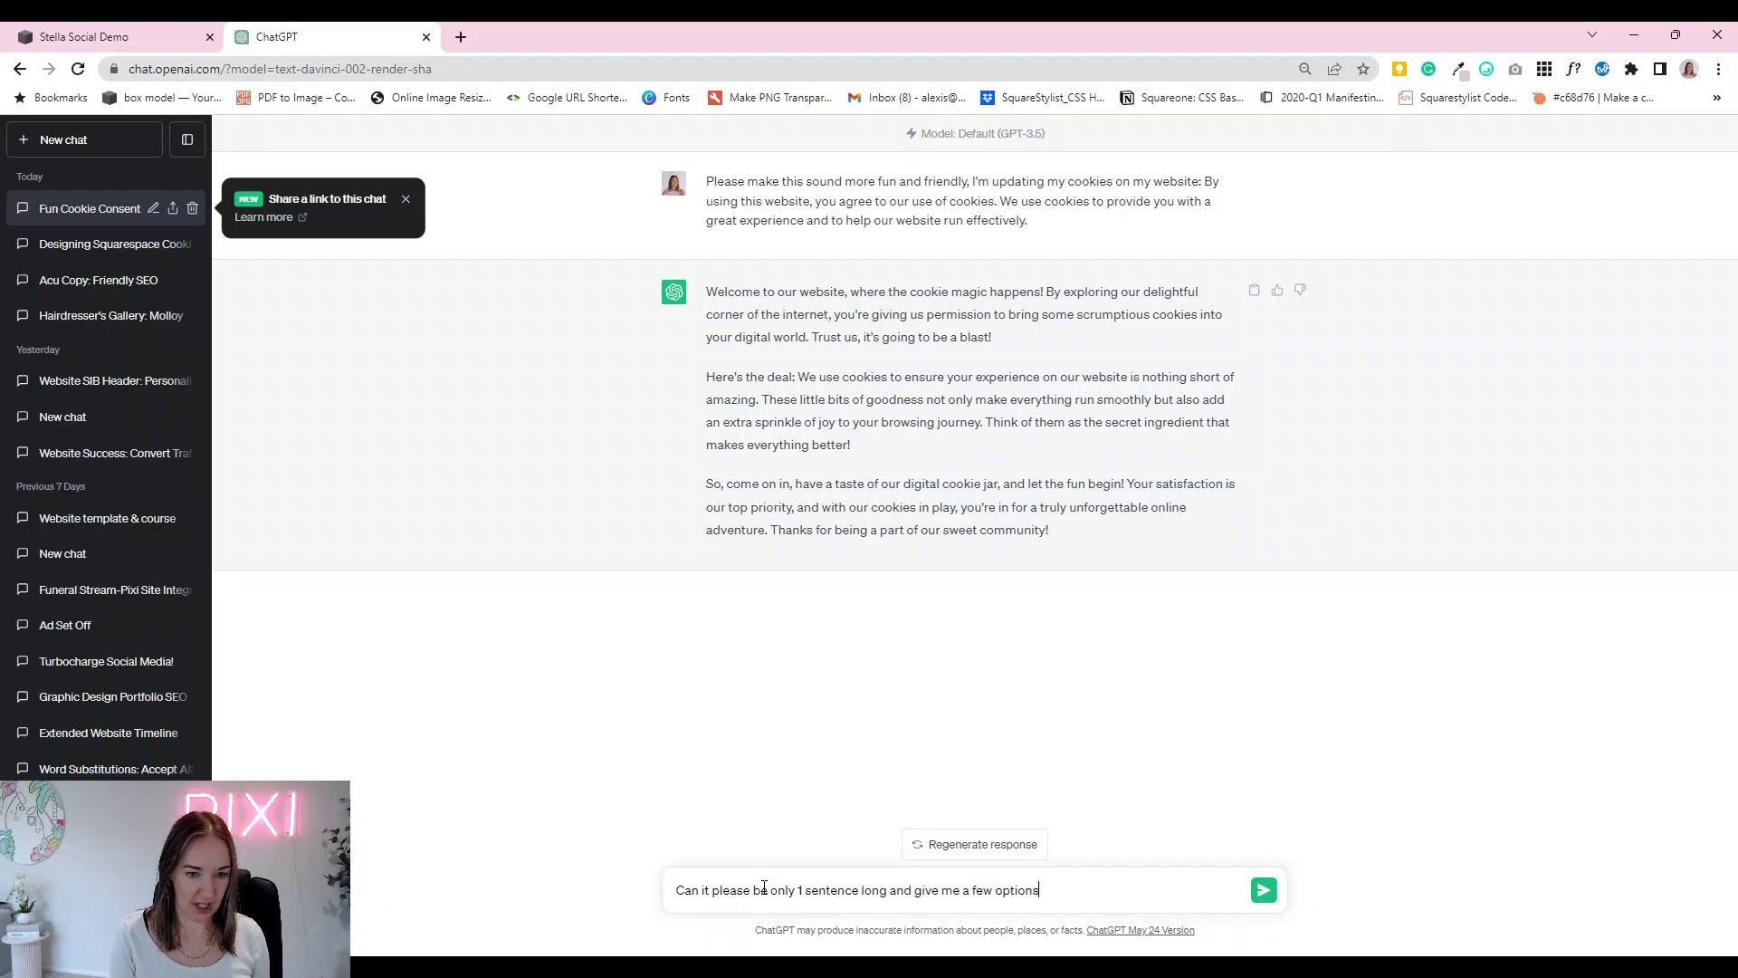
key("Return")
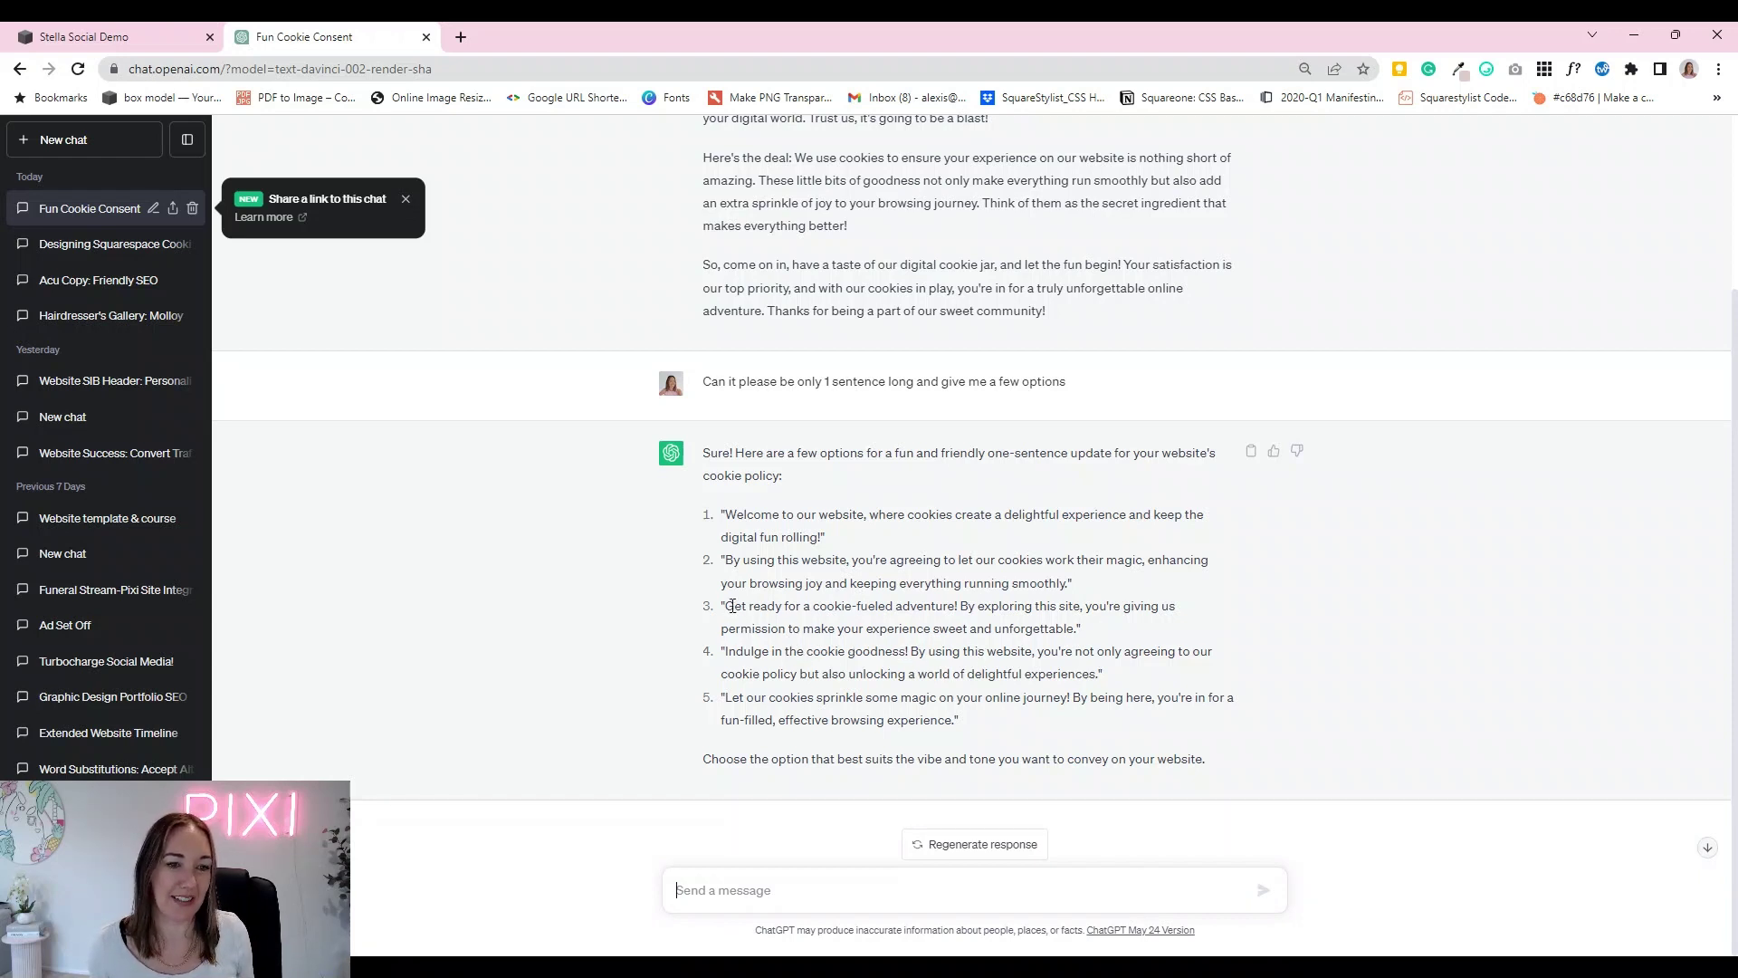
left_click_drag(725, 606, 1075, 631)
key("ctrl+c")
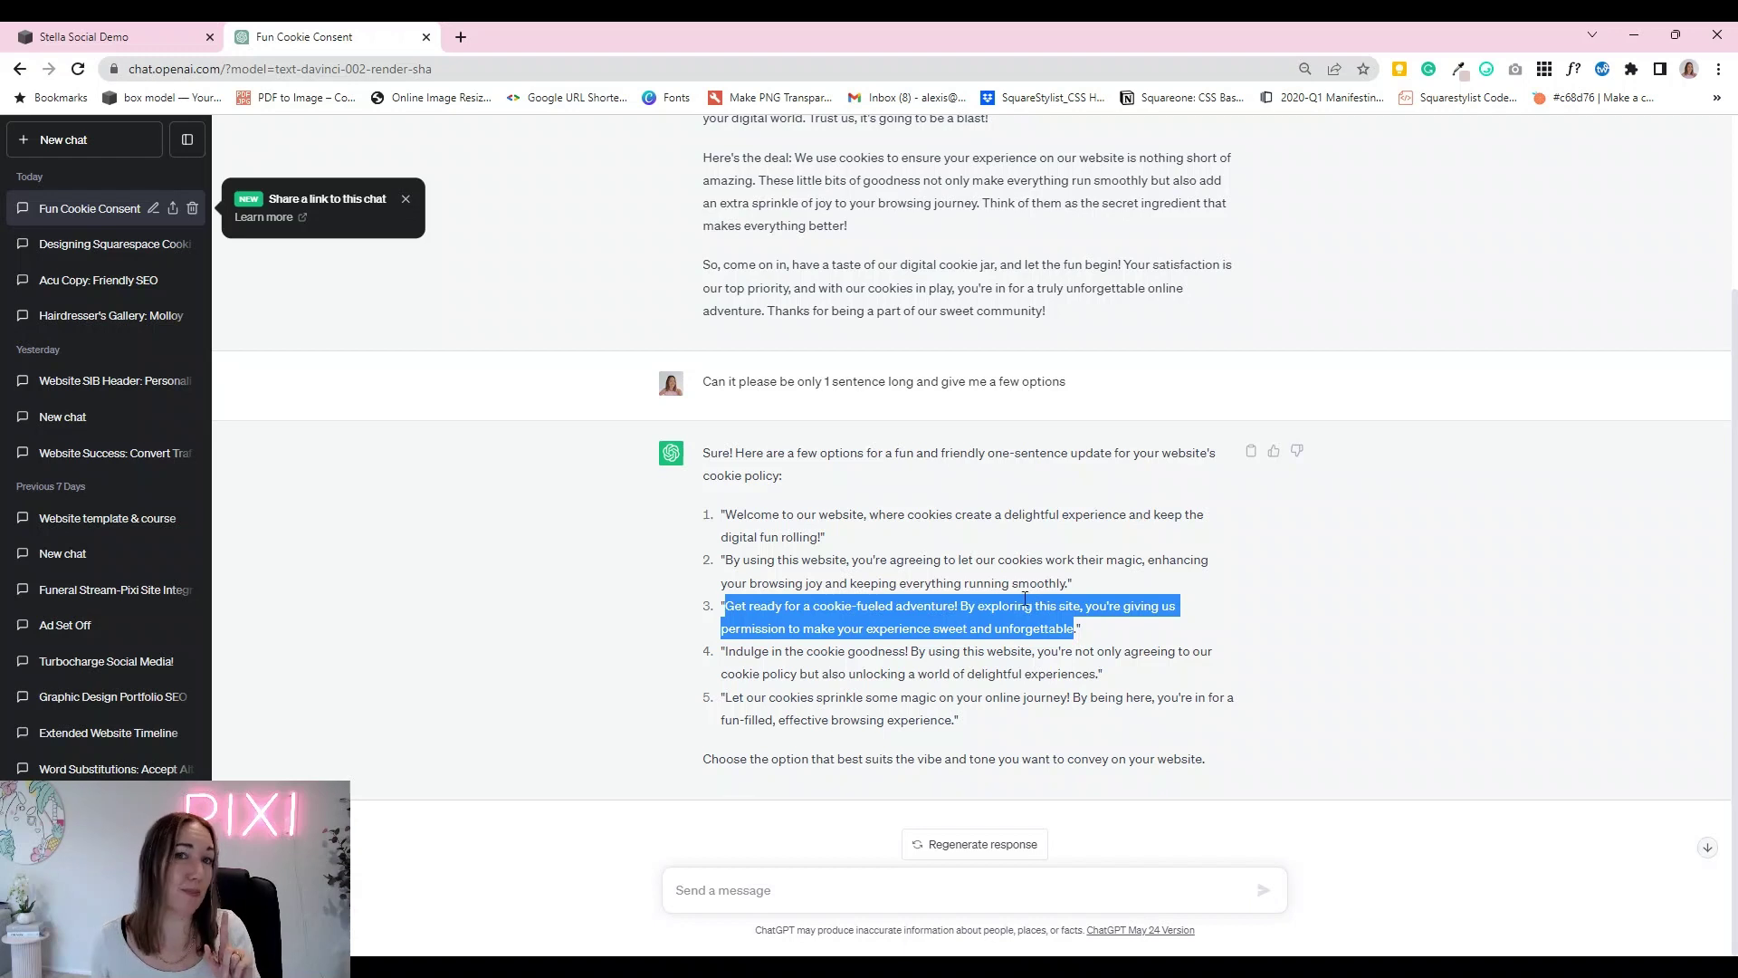
Step: Replace the disclaimer with the plain-text 'Get ready for a cookie-fueled adventure!' line and a full stop
left_click(124, 37)
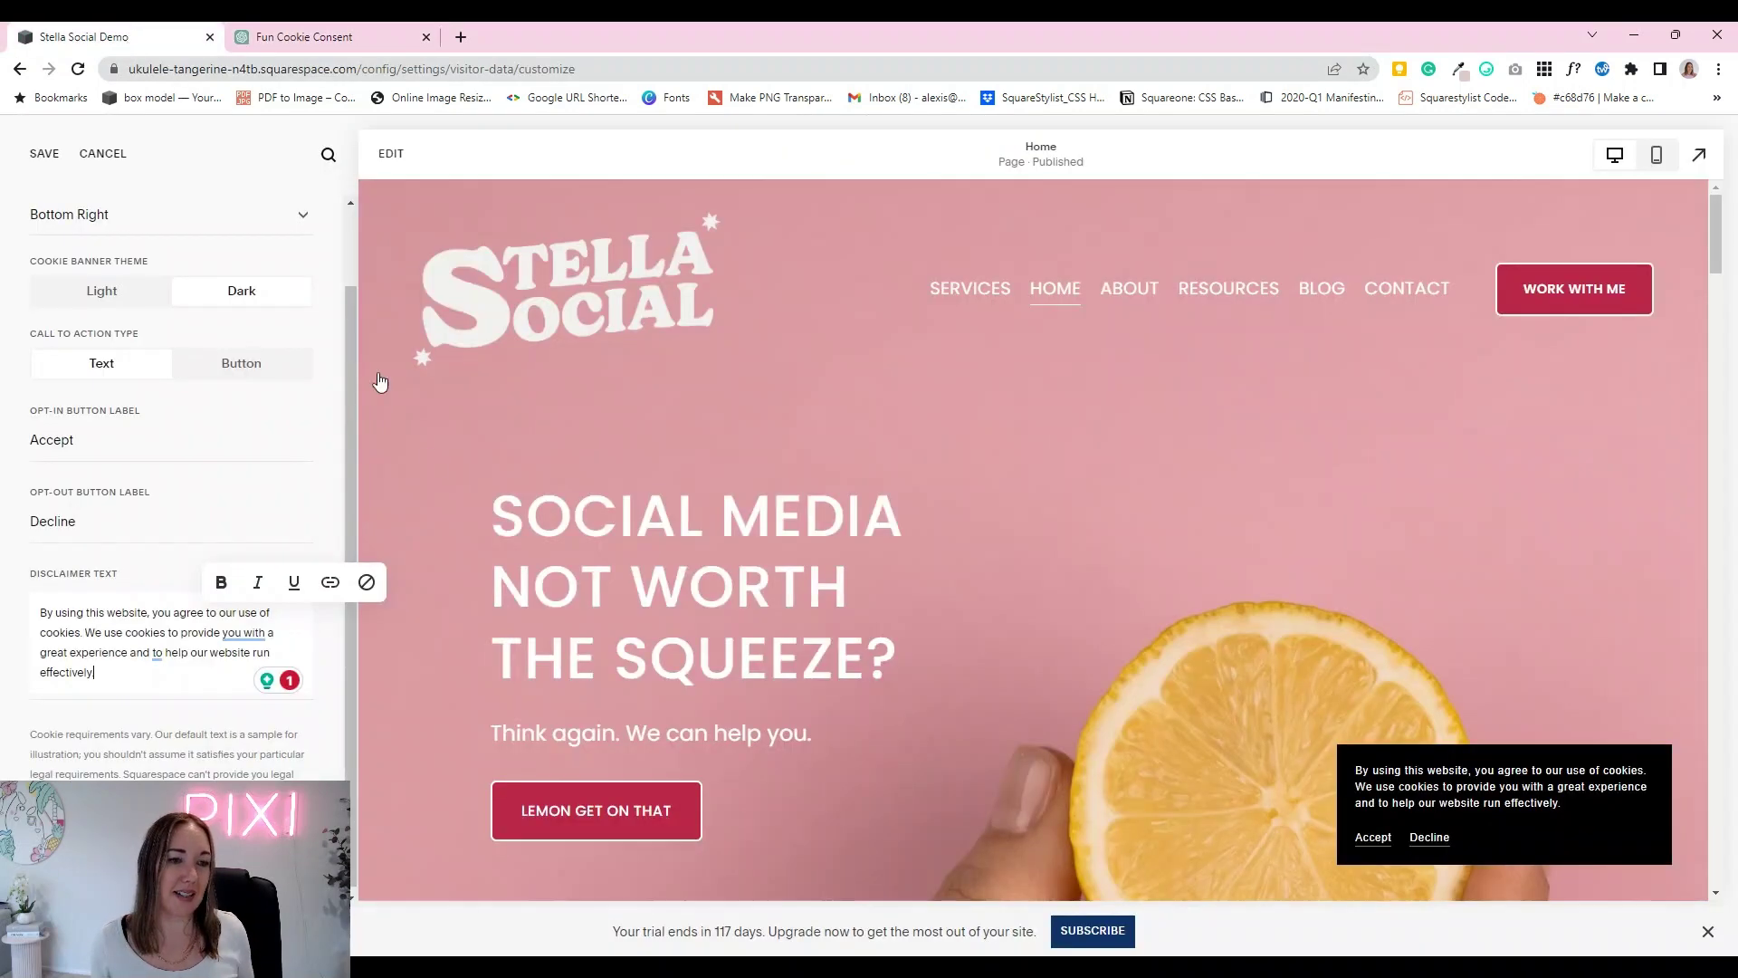
key("ctrl+a")
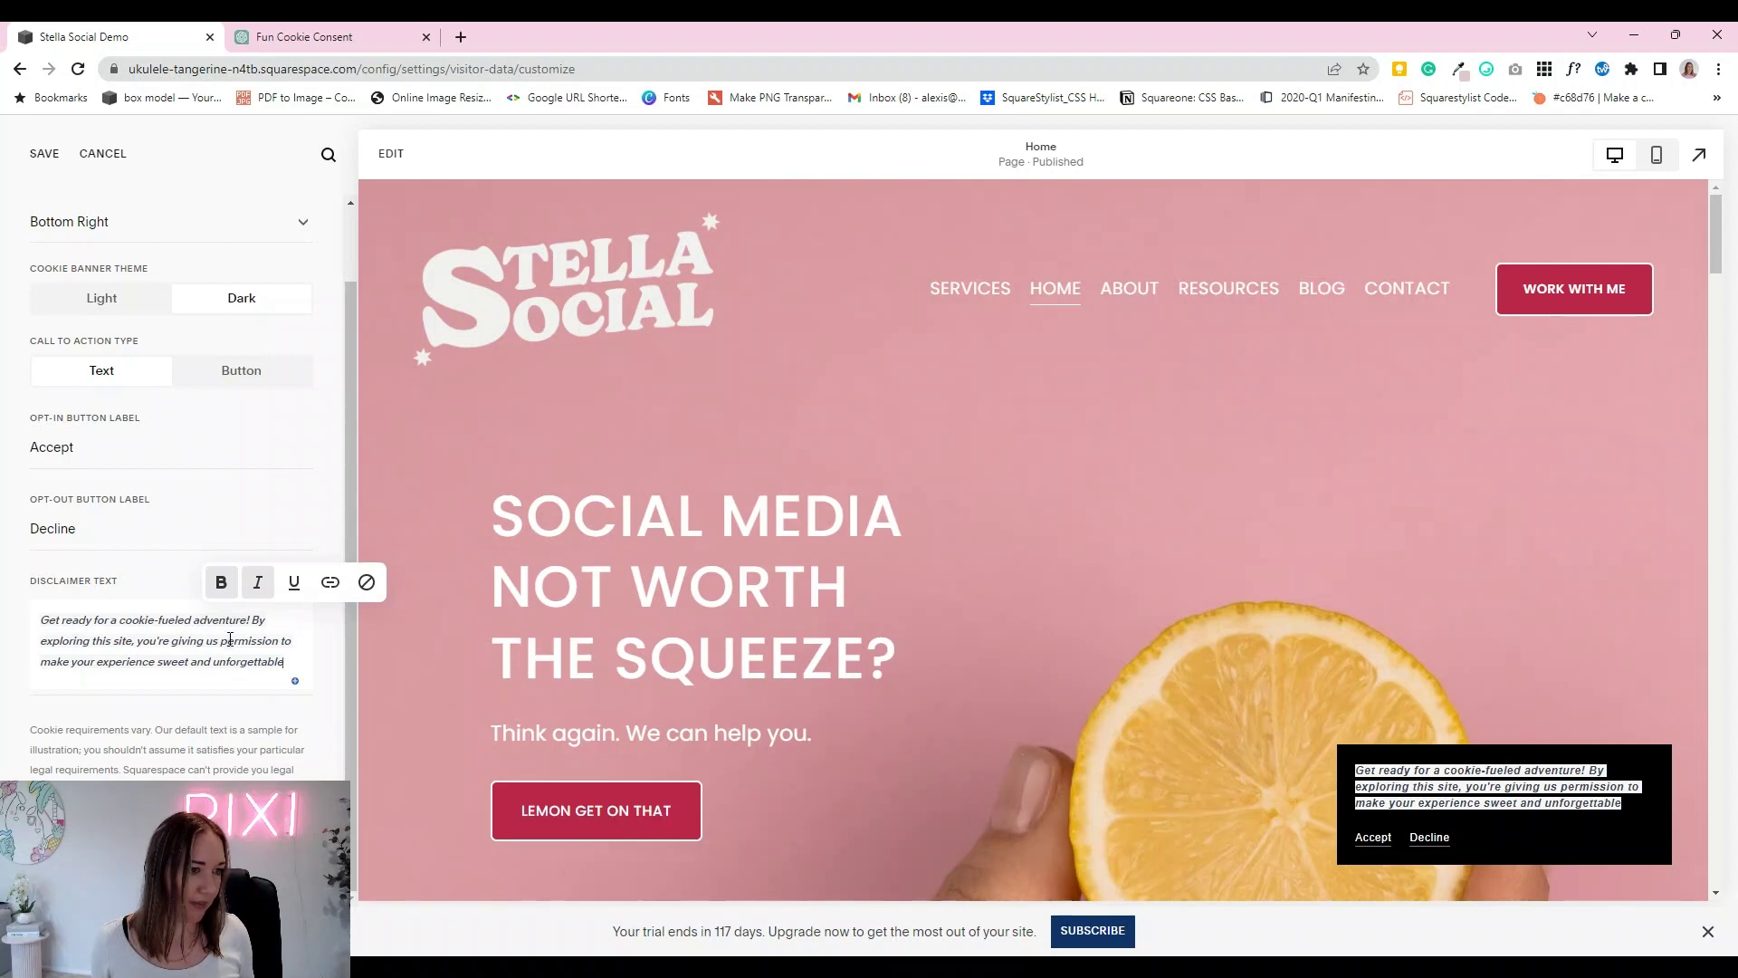
key("ctrl+a")
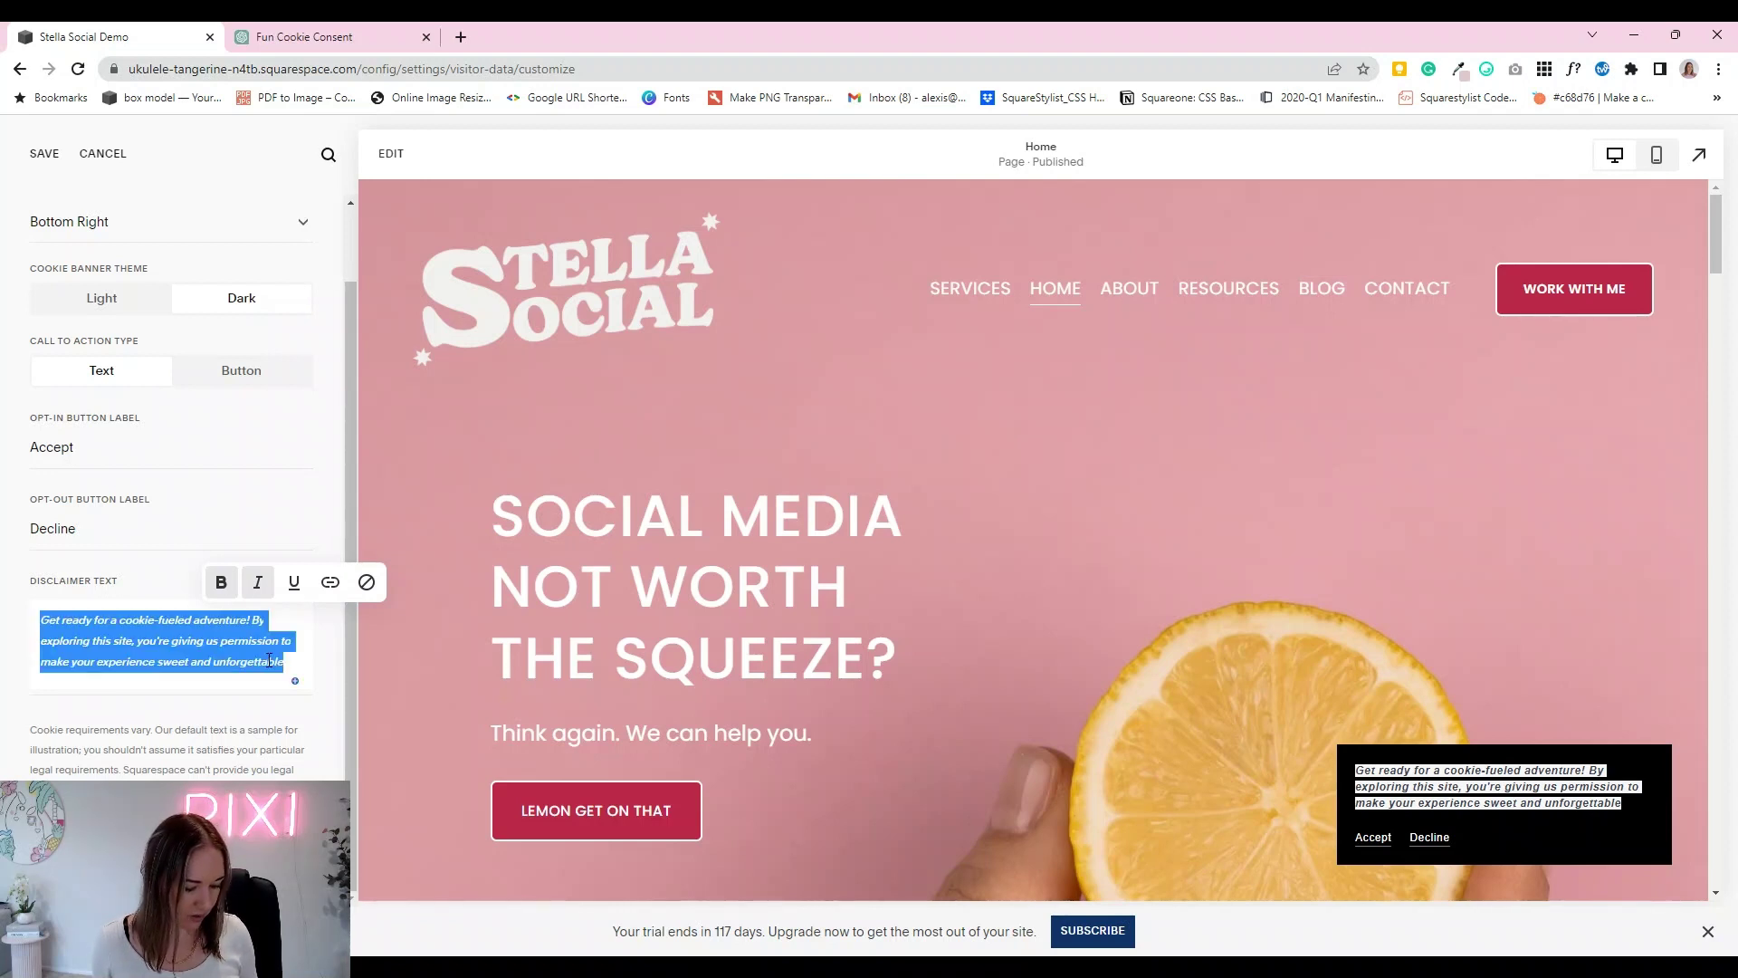
key("ctrl+v")
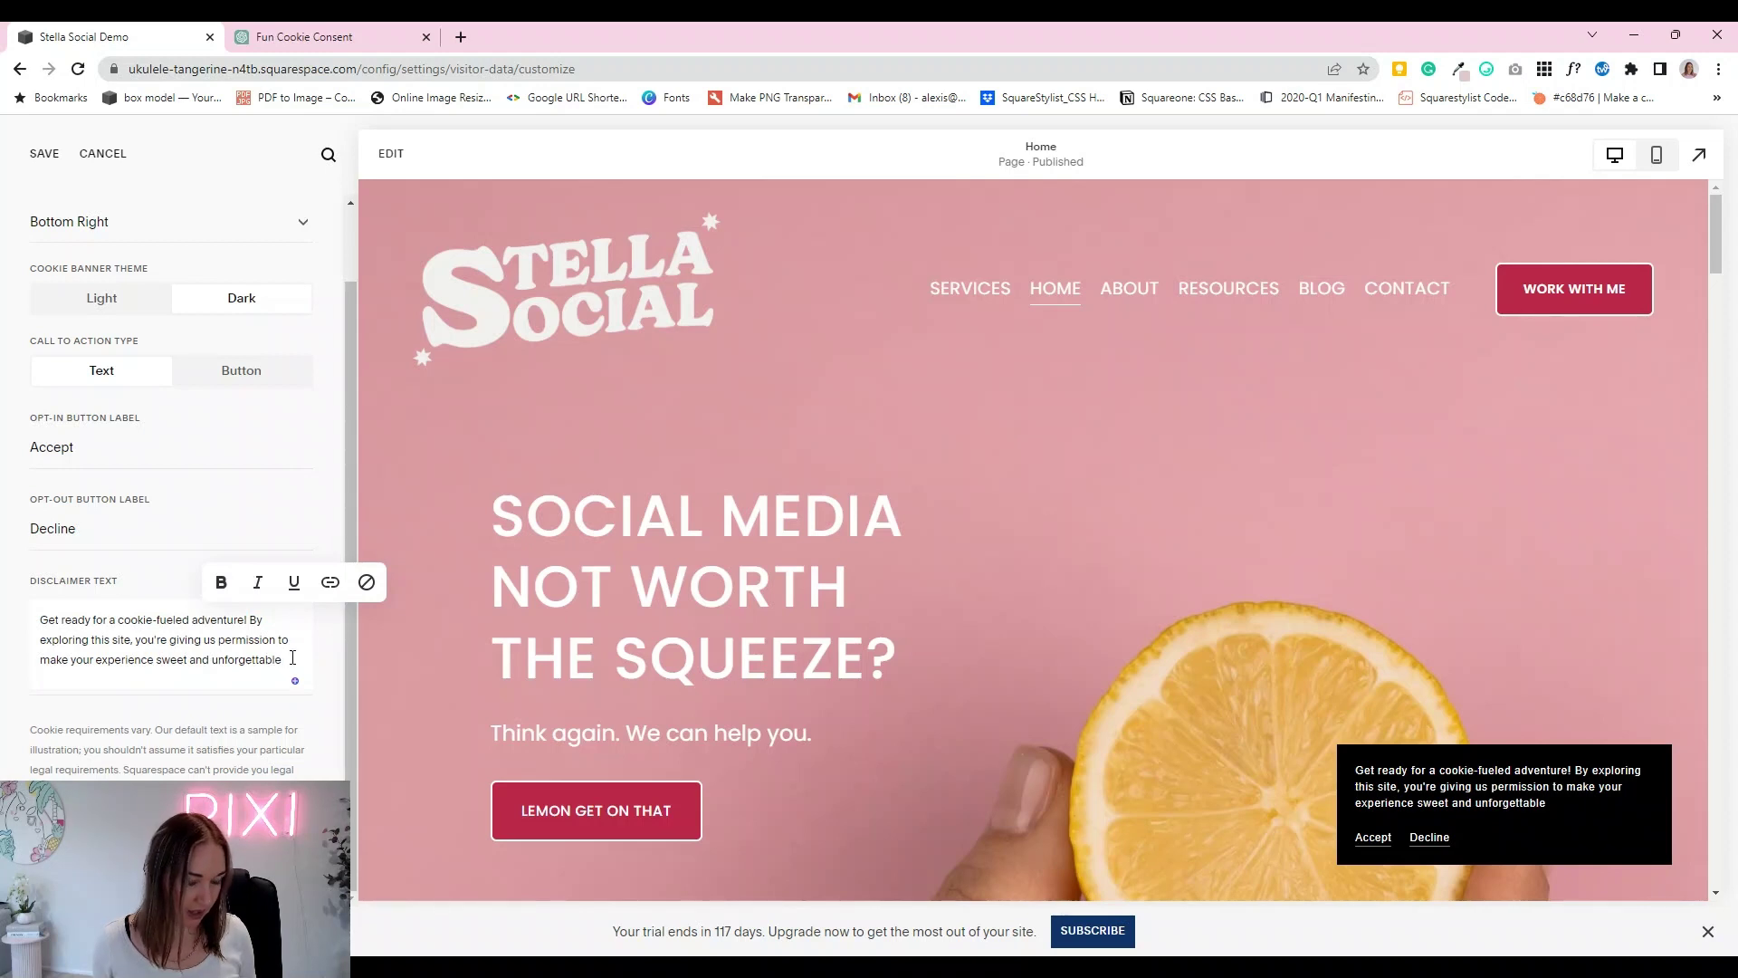
type(".")
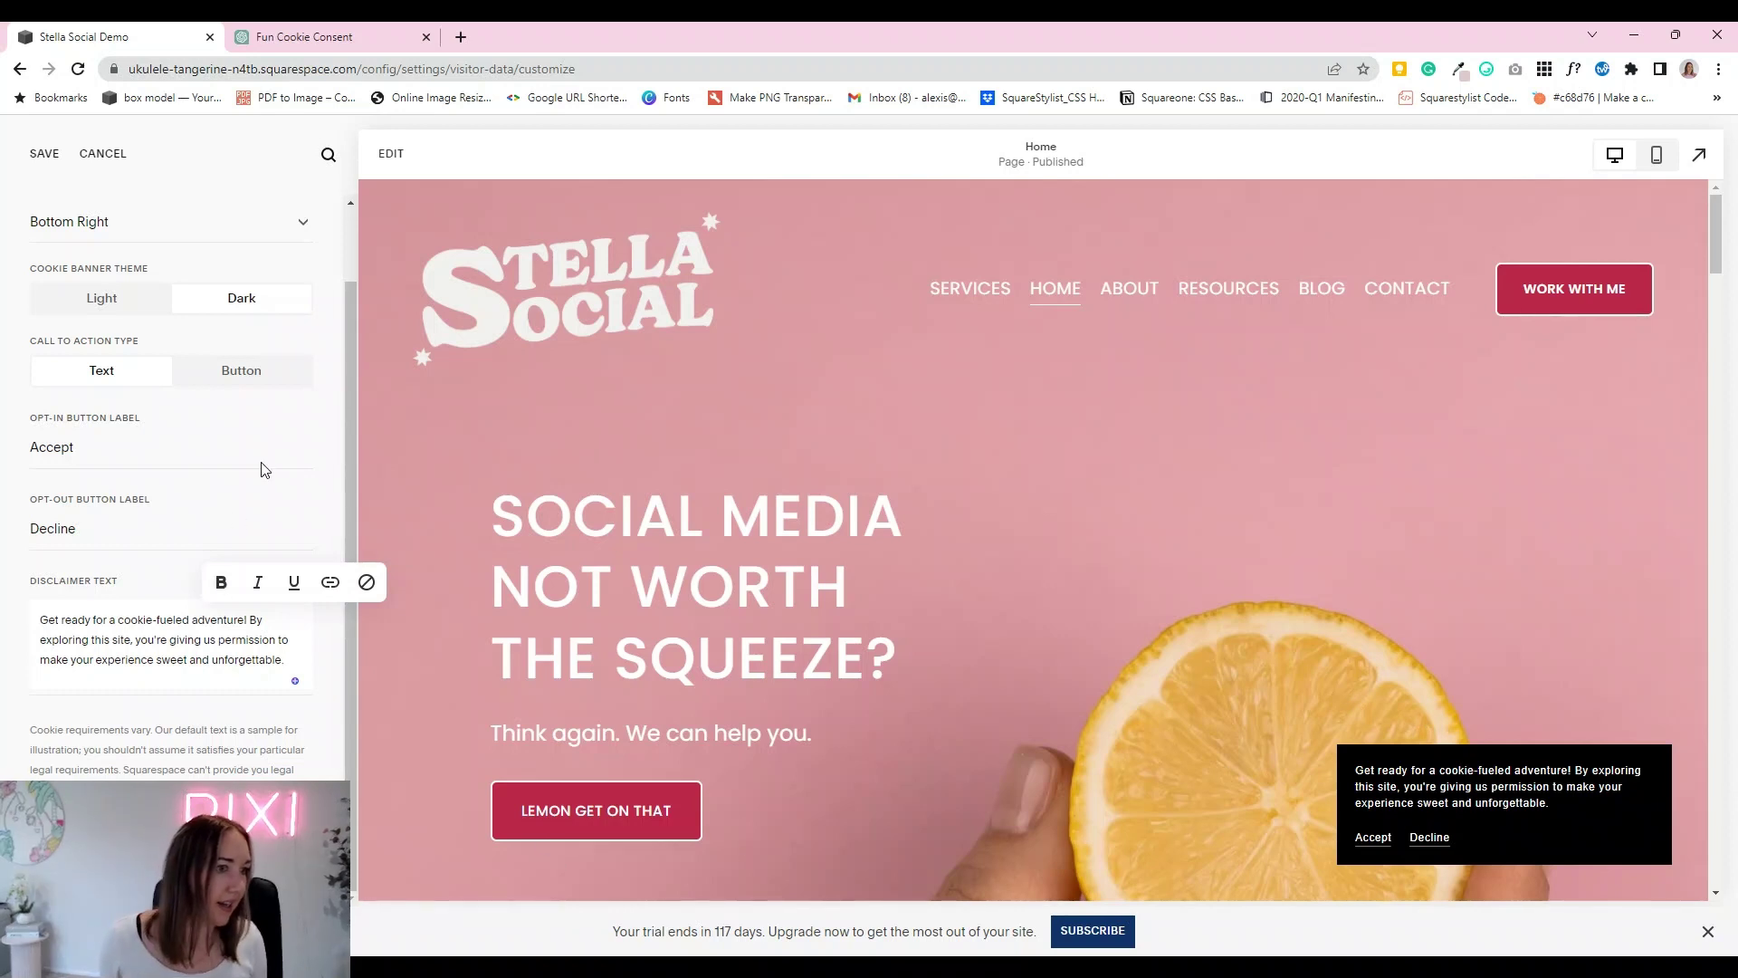
Step: Apply the Light banner theme, keeping Accept and Decline as Text call-to-action links
scroll(201, 469, "up", 1)
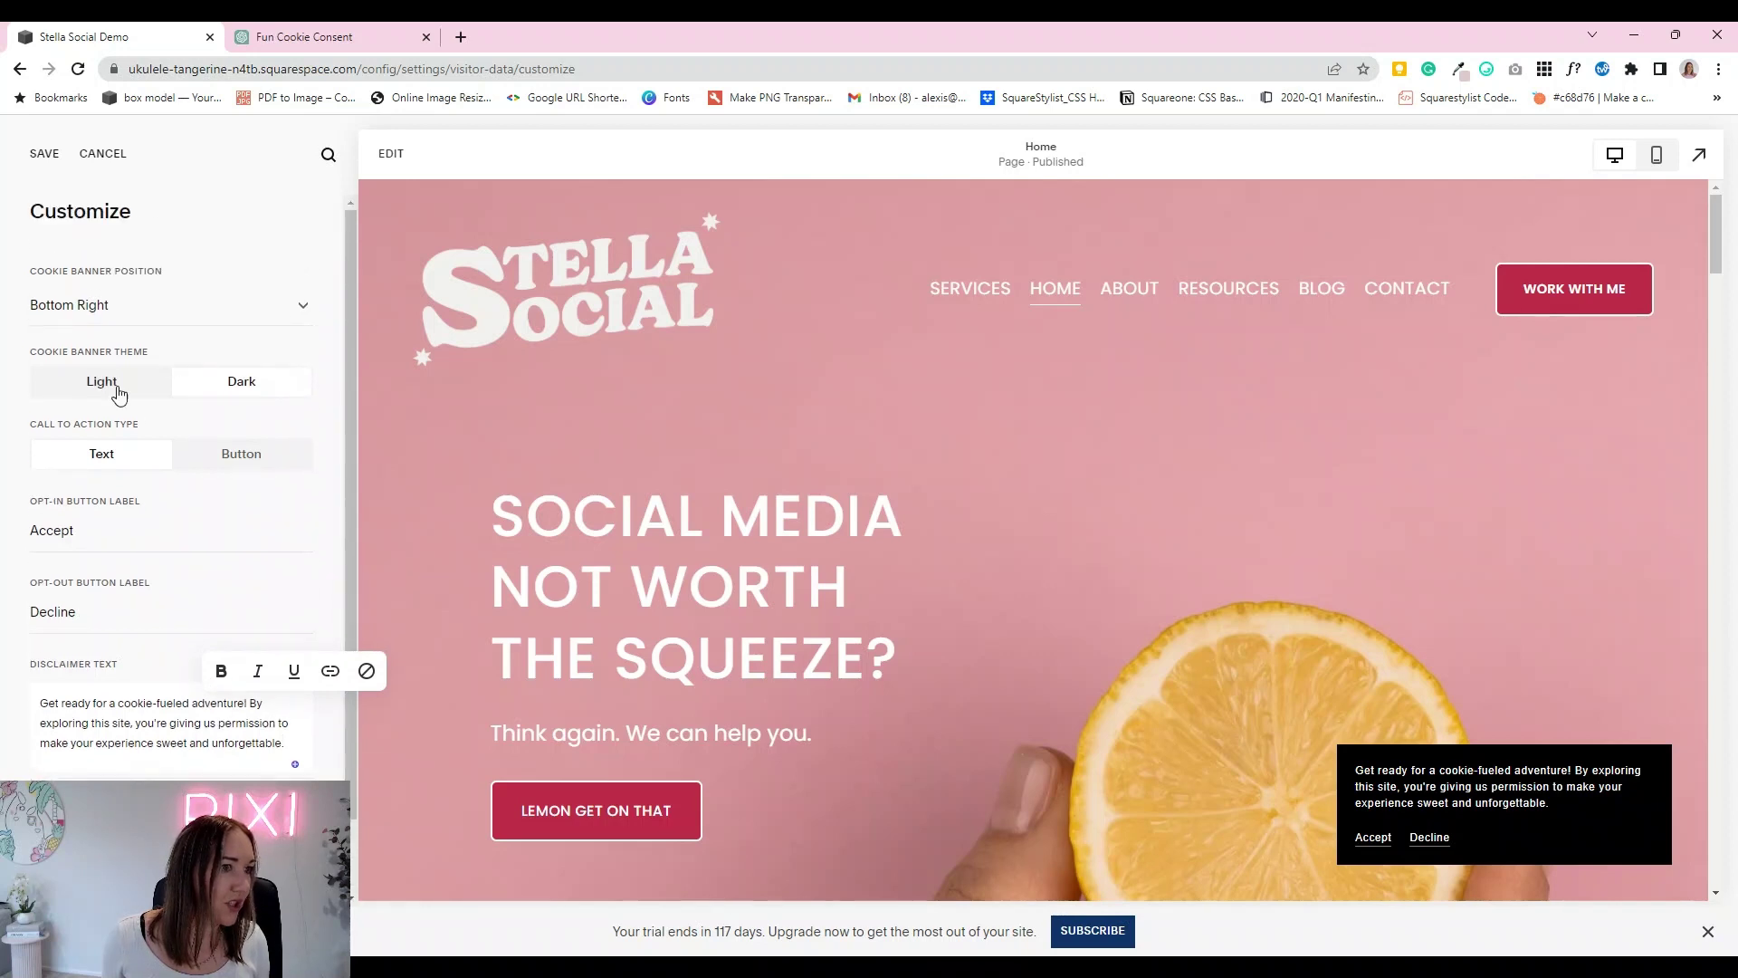
left_click(103, 384)
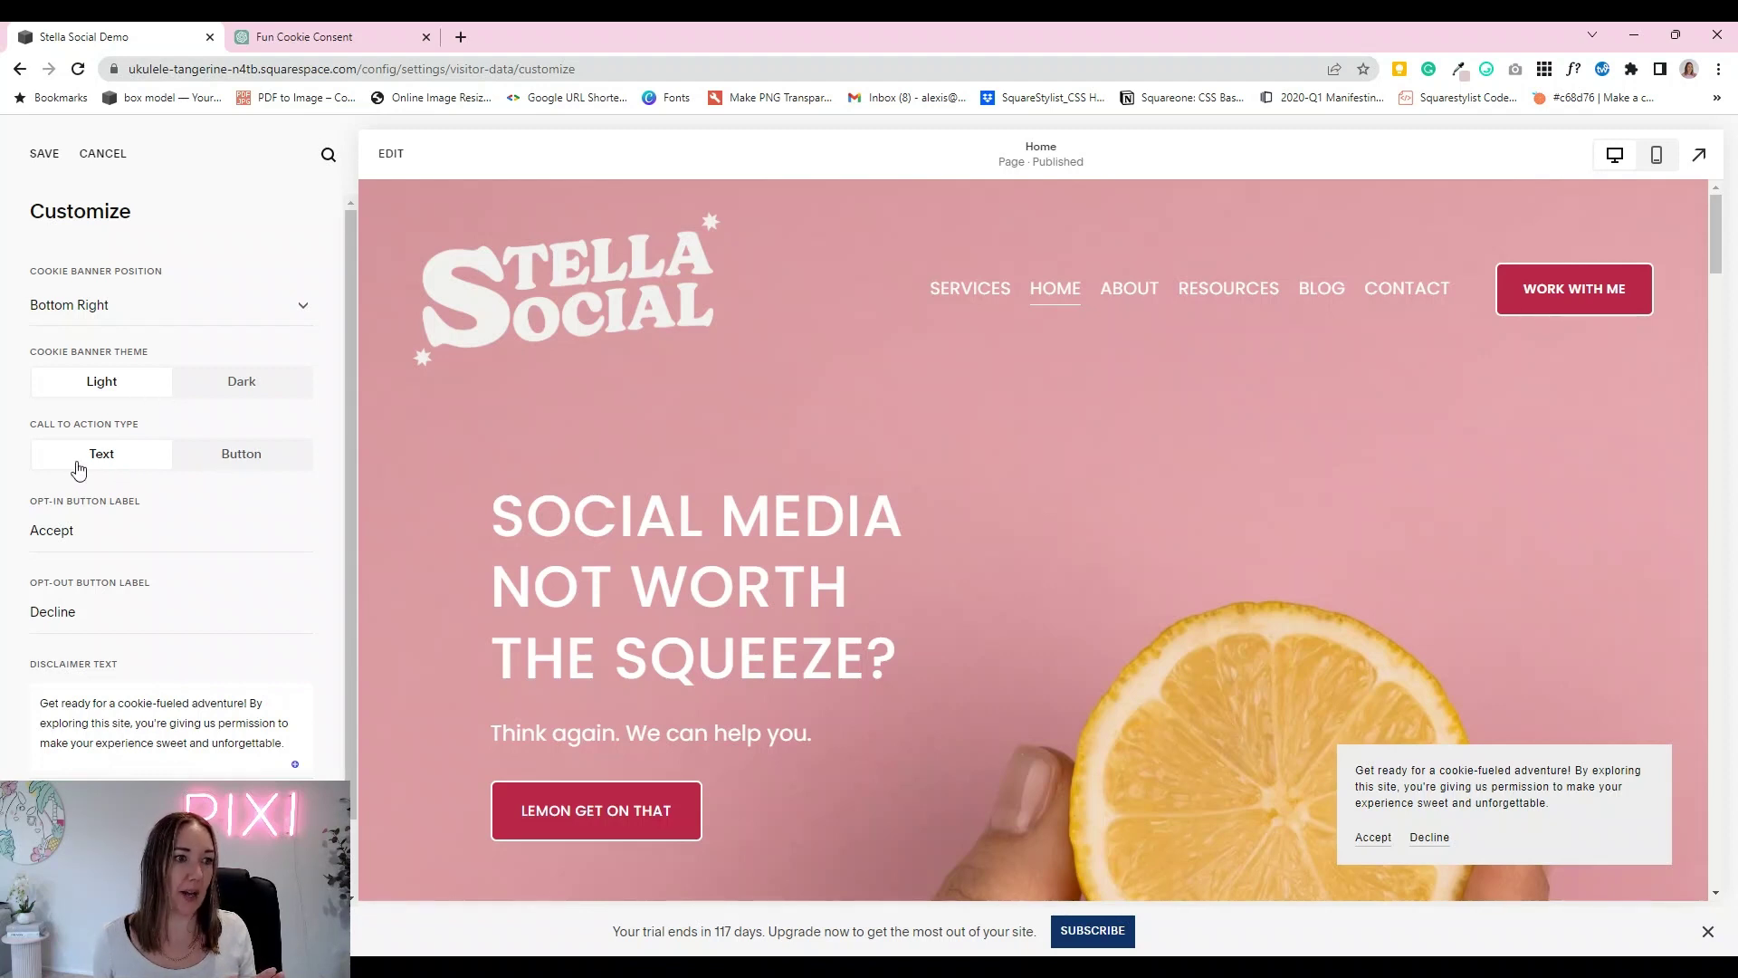
left_click(229, 467)
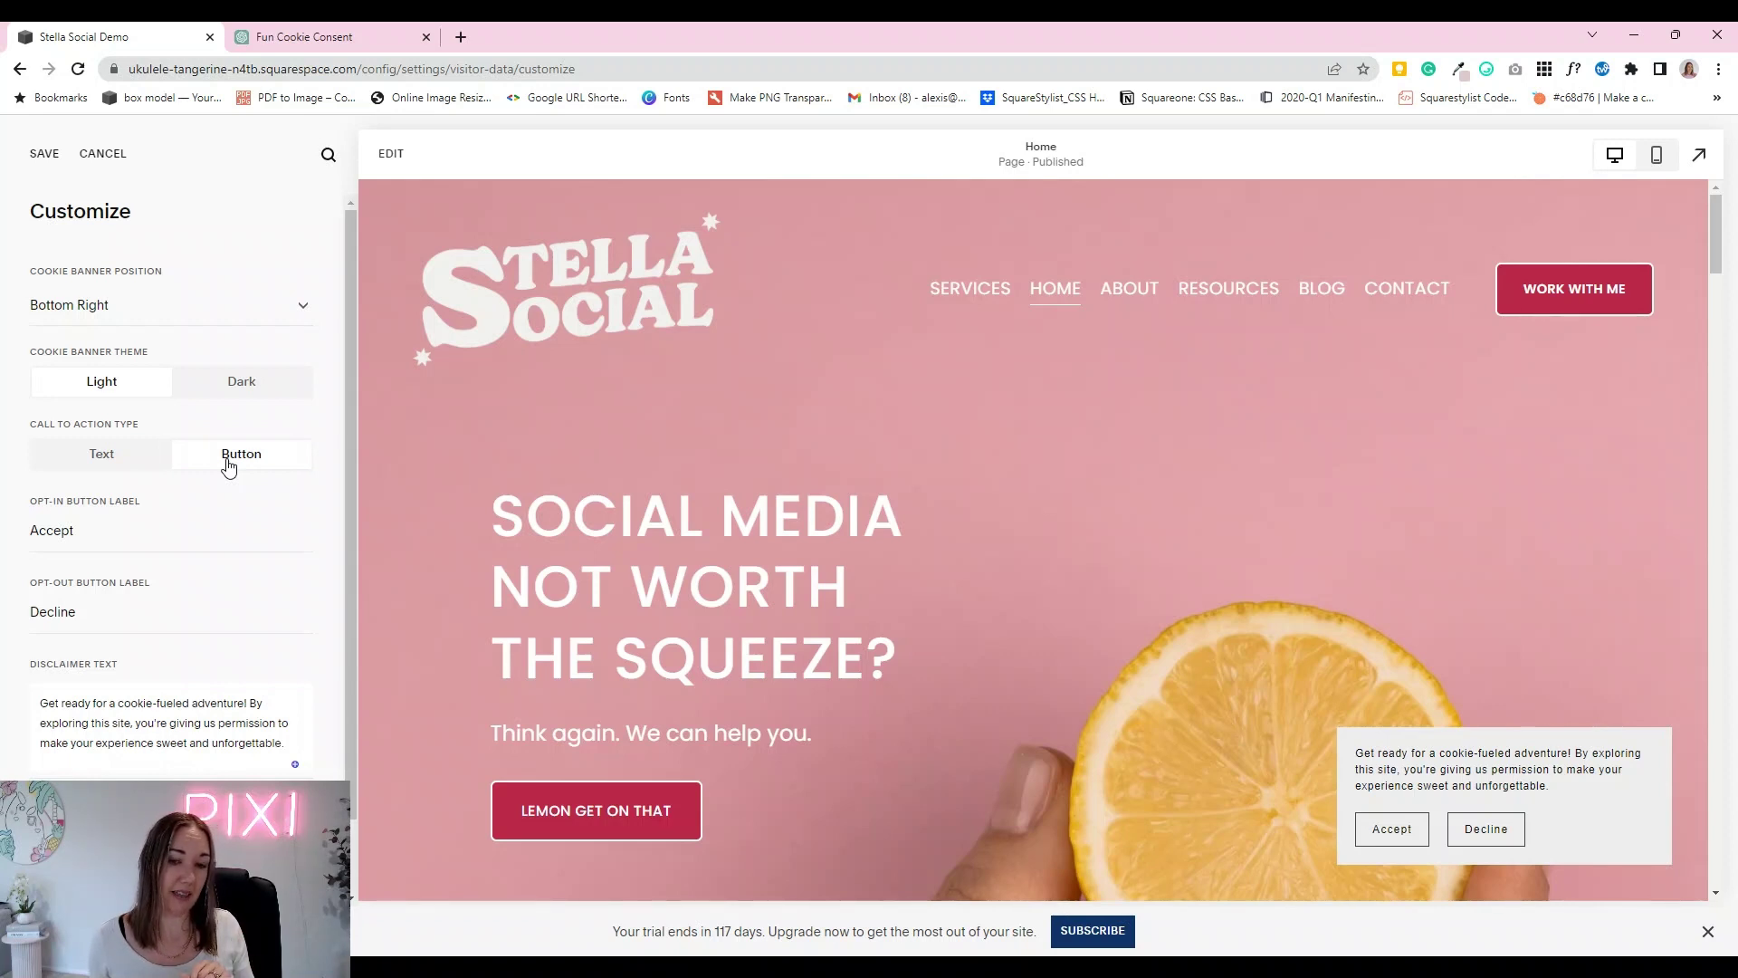
left_click(115, 462)
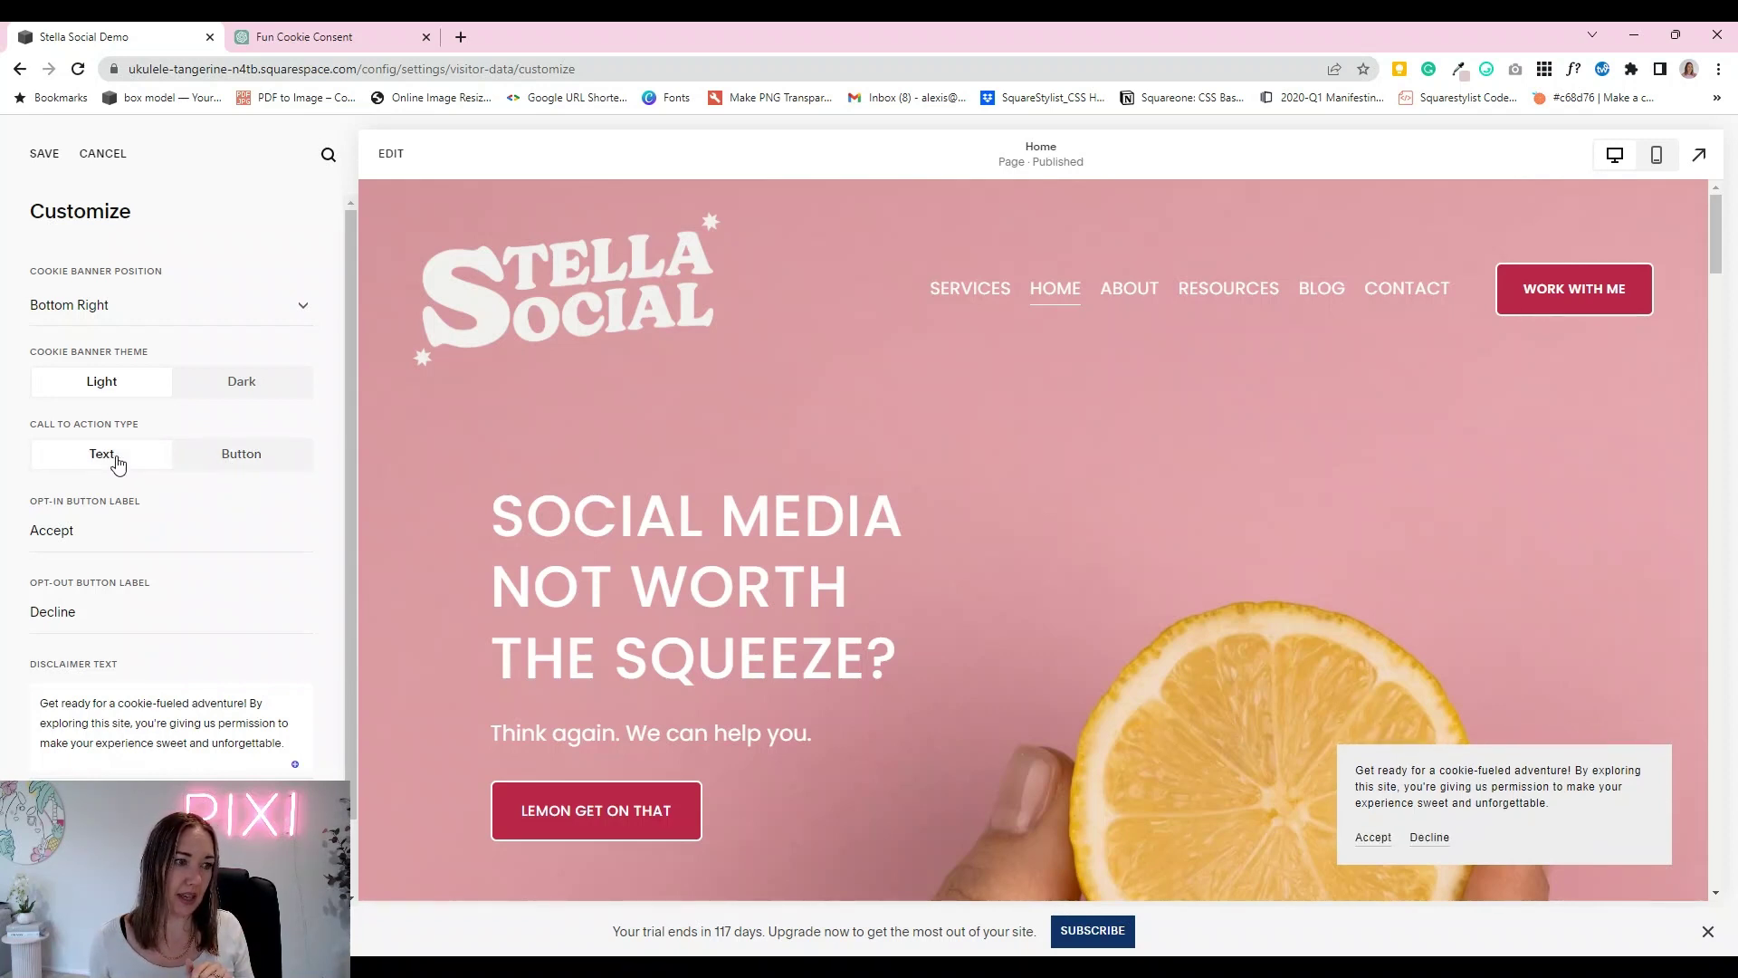
Step: Save the cookie banner settings and preview the banner in mobile view, then desktop
left_click(38, 161)
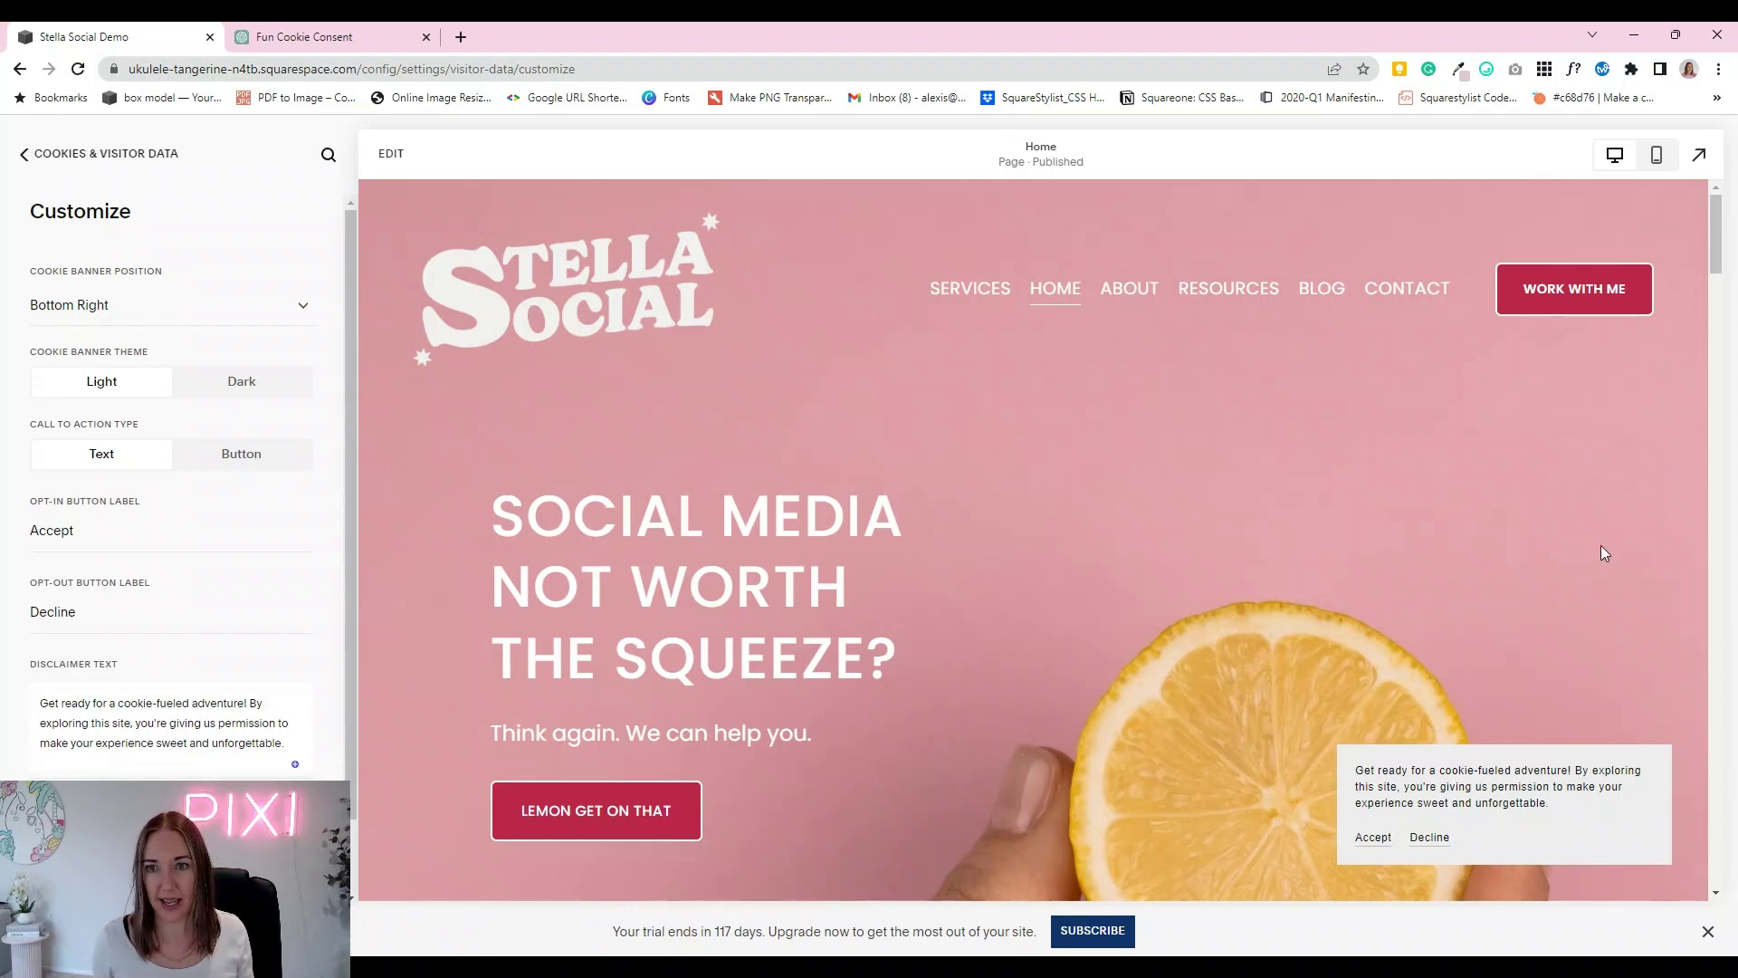
scroll(1431, 638, "down", 4)
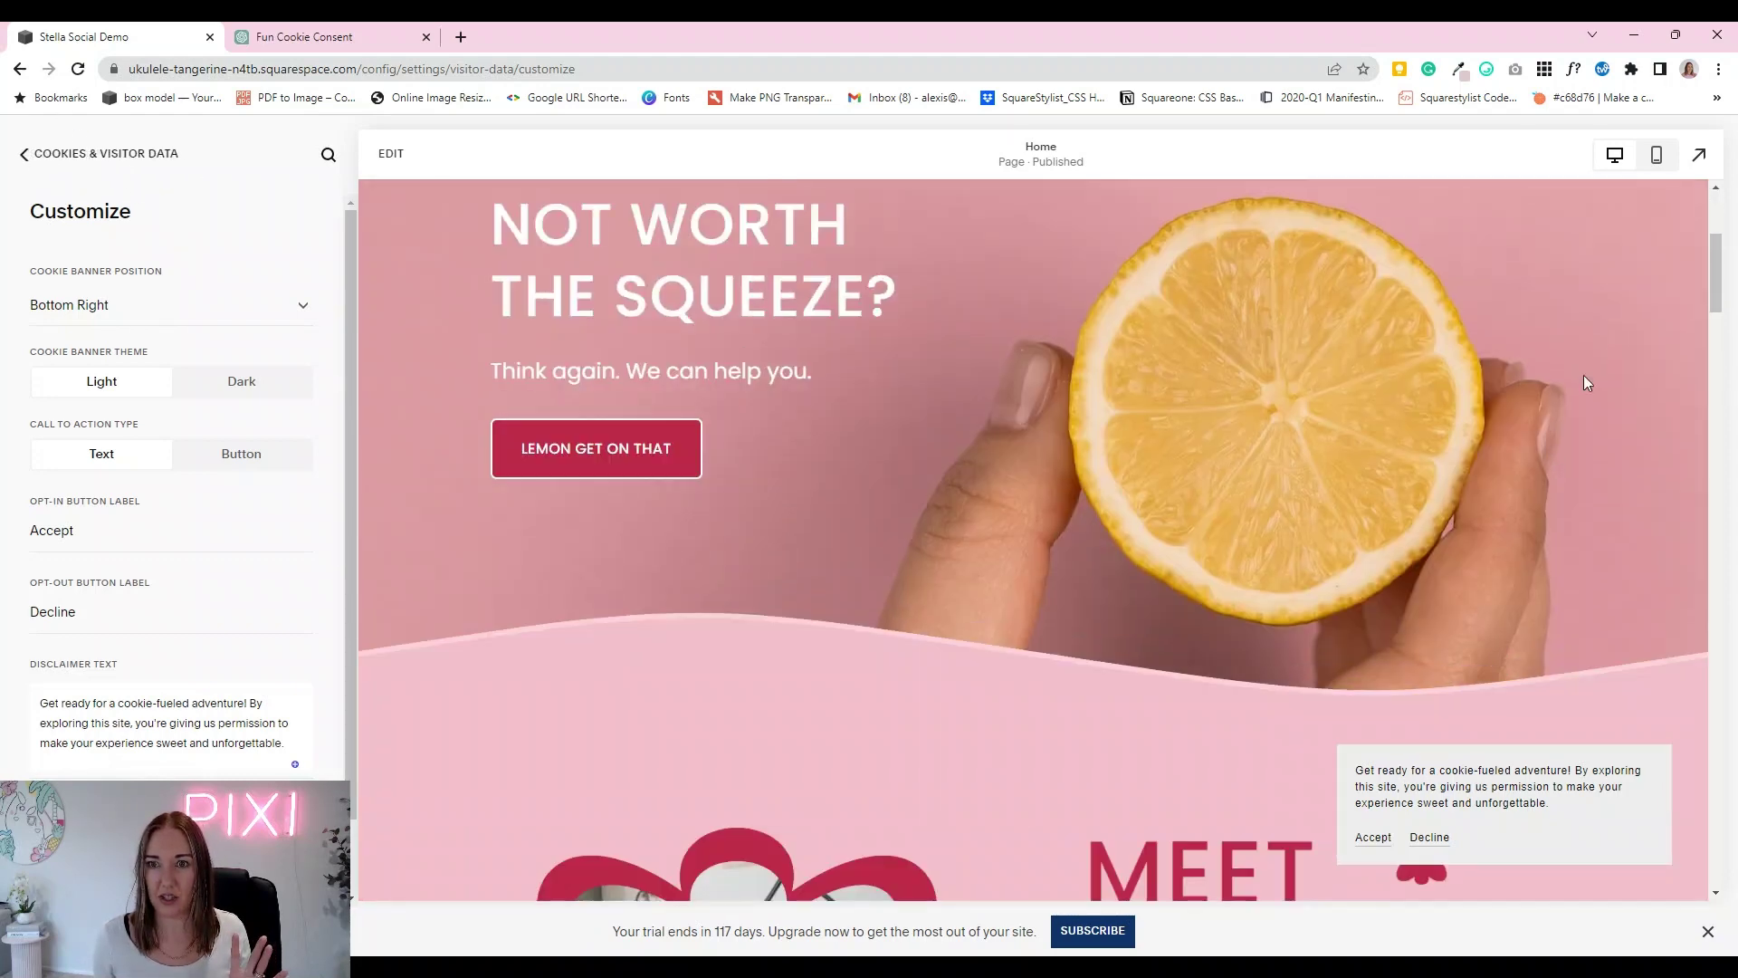
scroll(1583, 375, "up", 3)
left_click(1649, 160)
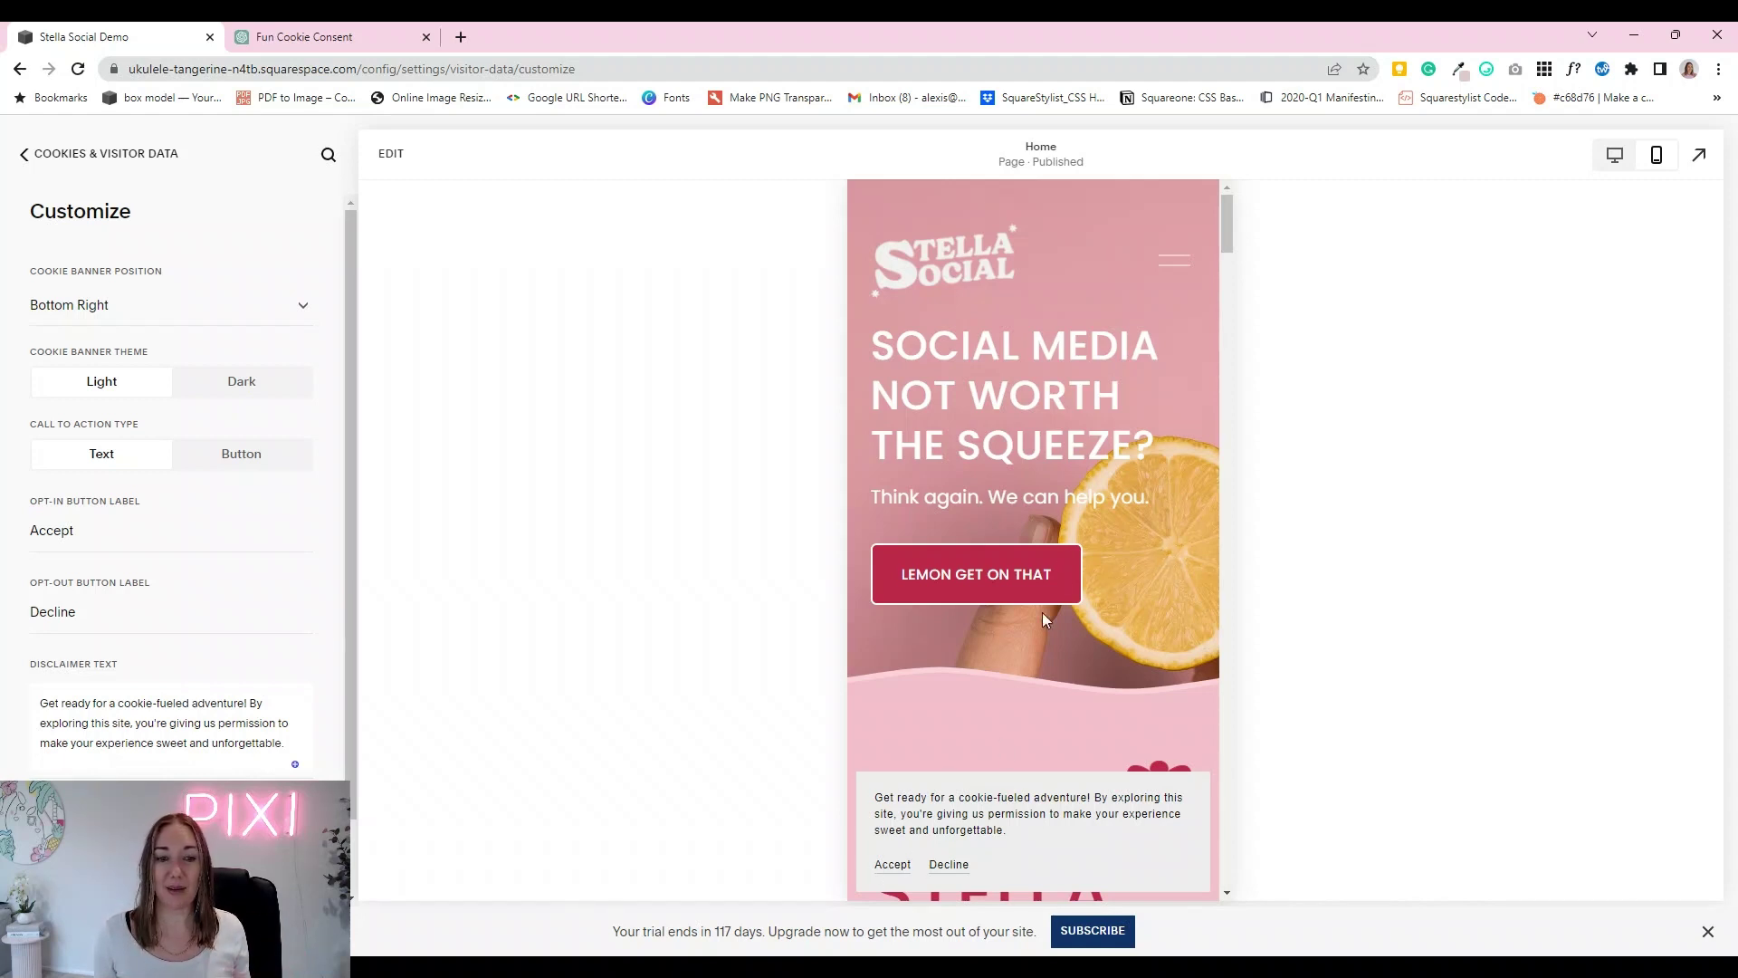
left_click(1614, 155)
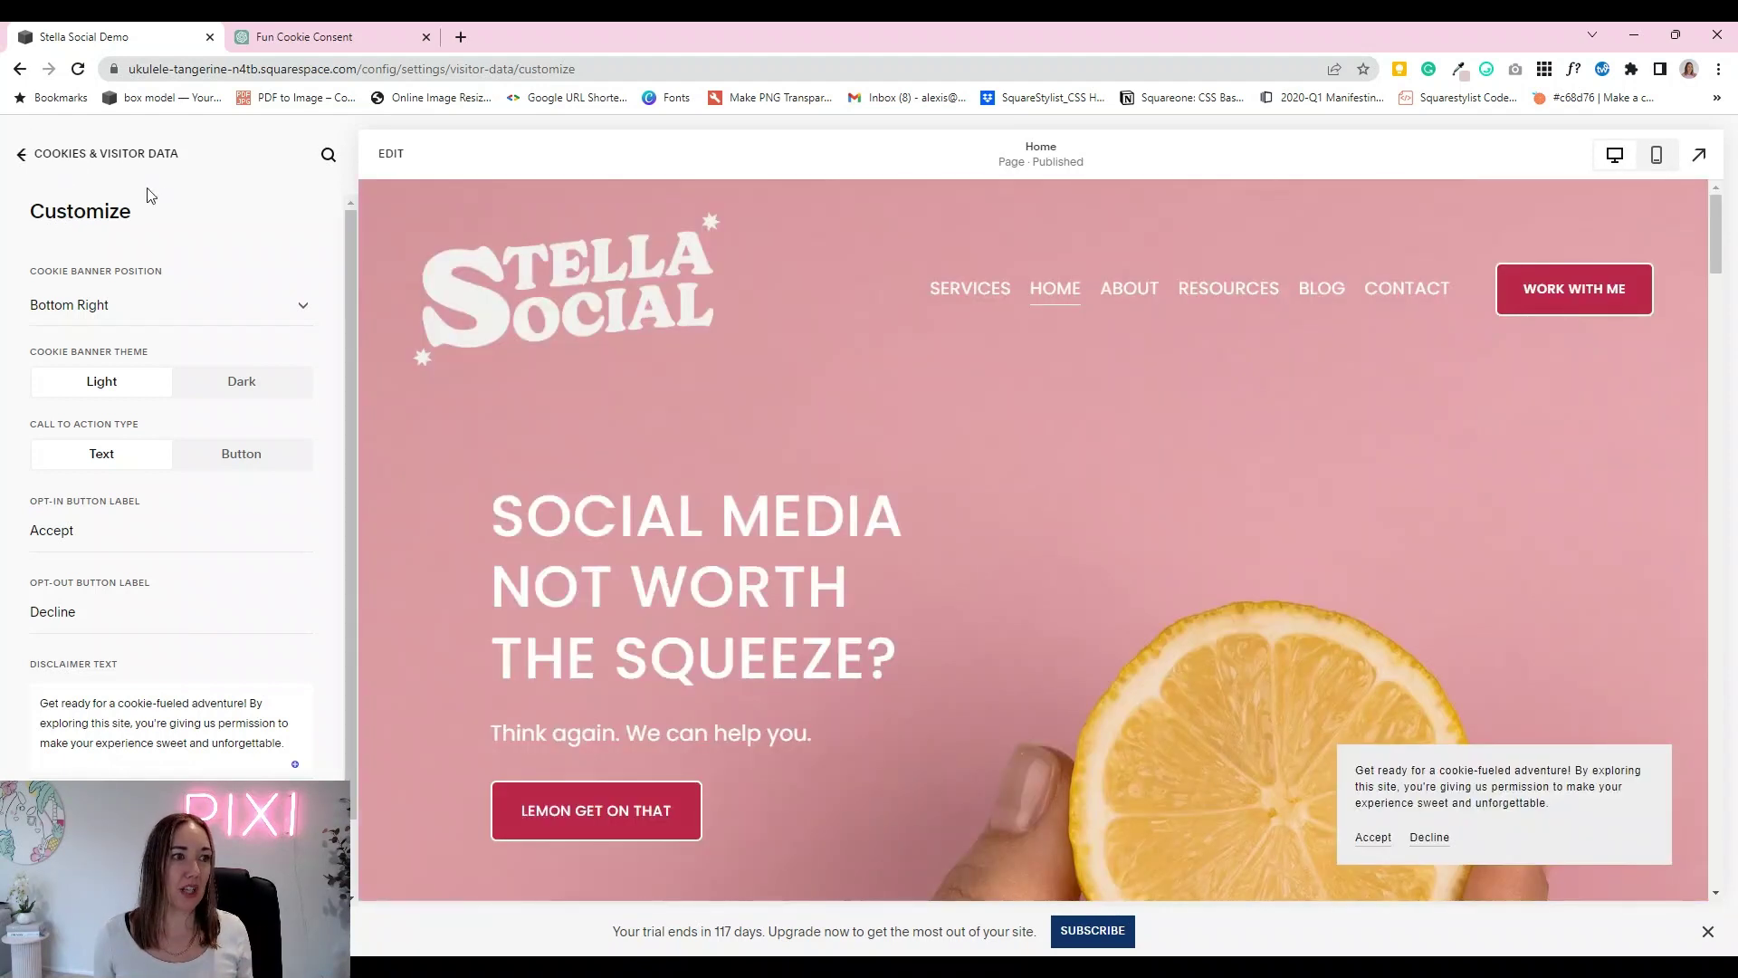
scroll(901, 575, "down", 15)
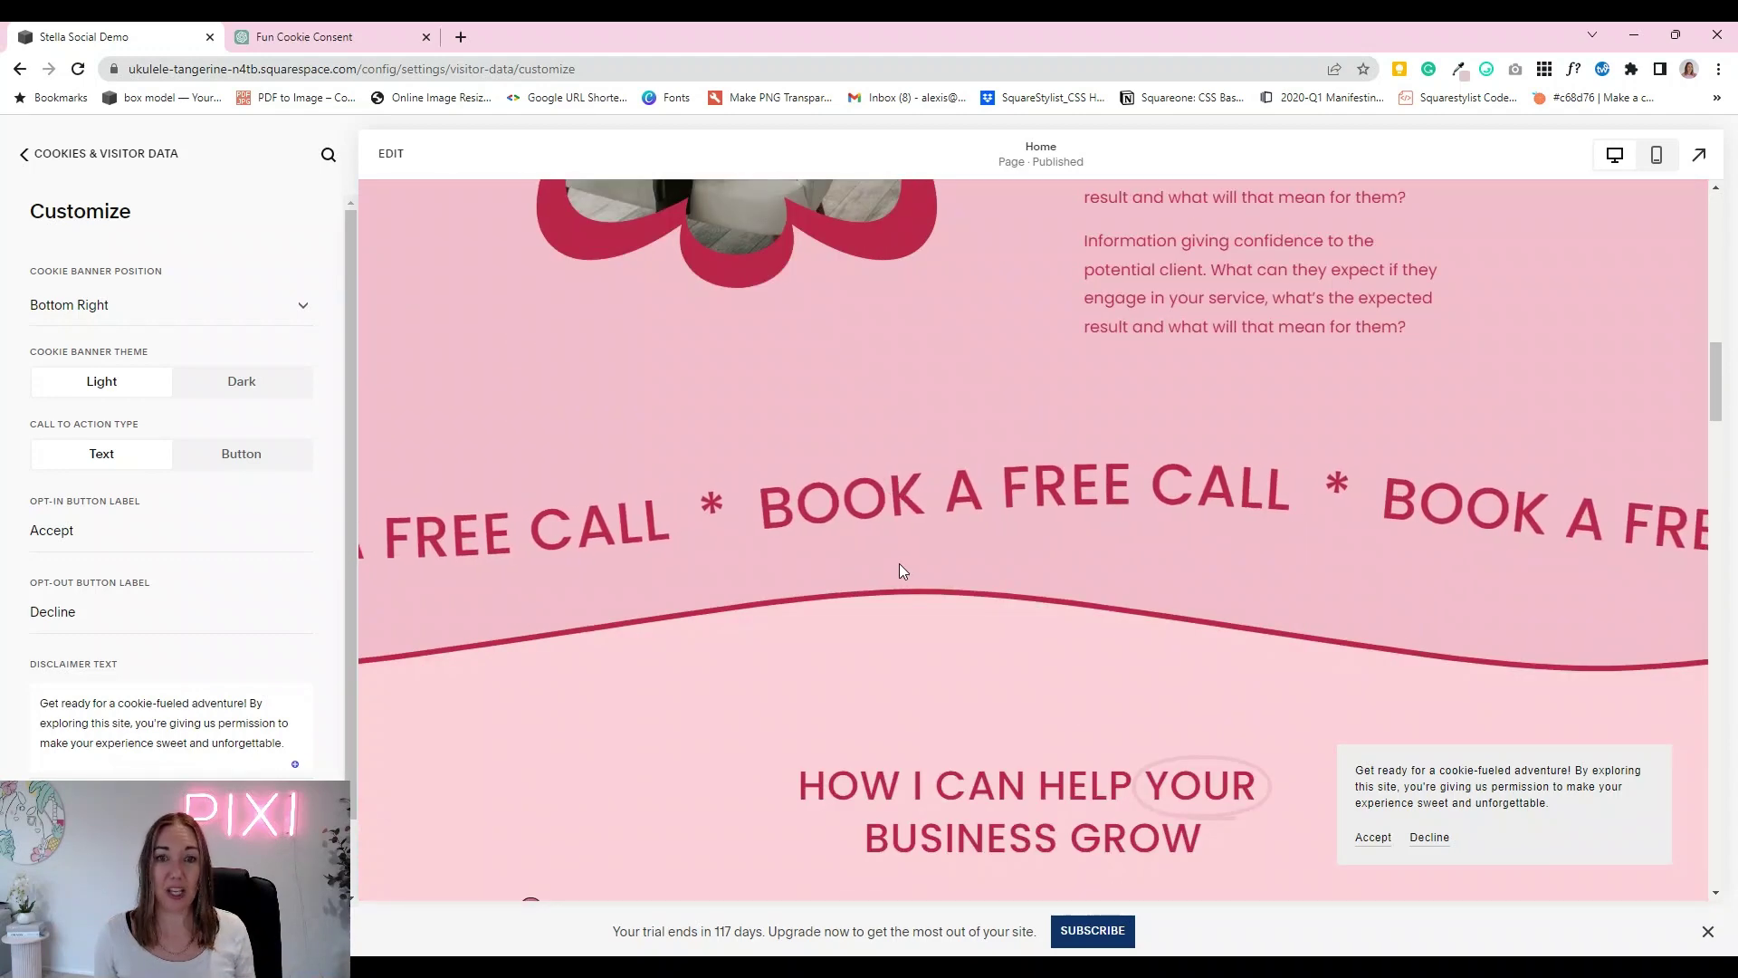
scroll(898, 563, "down", 1)
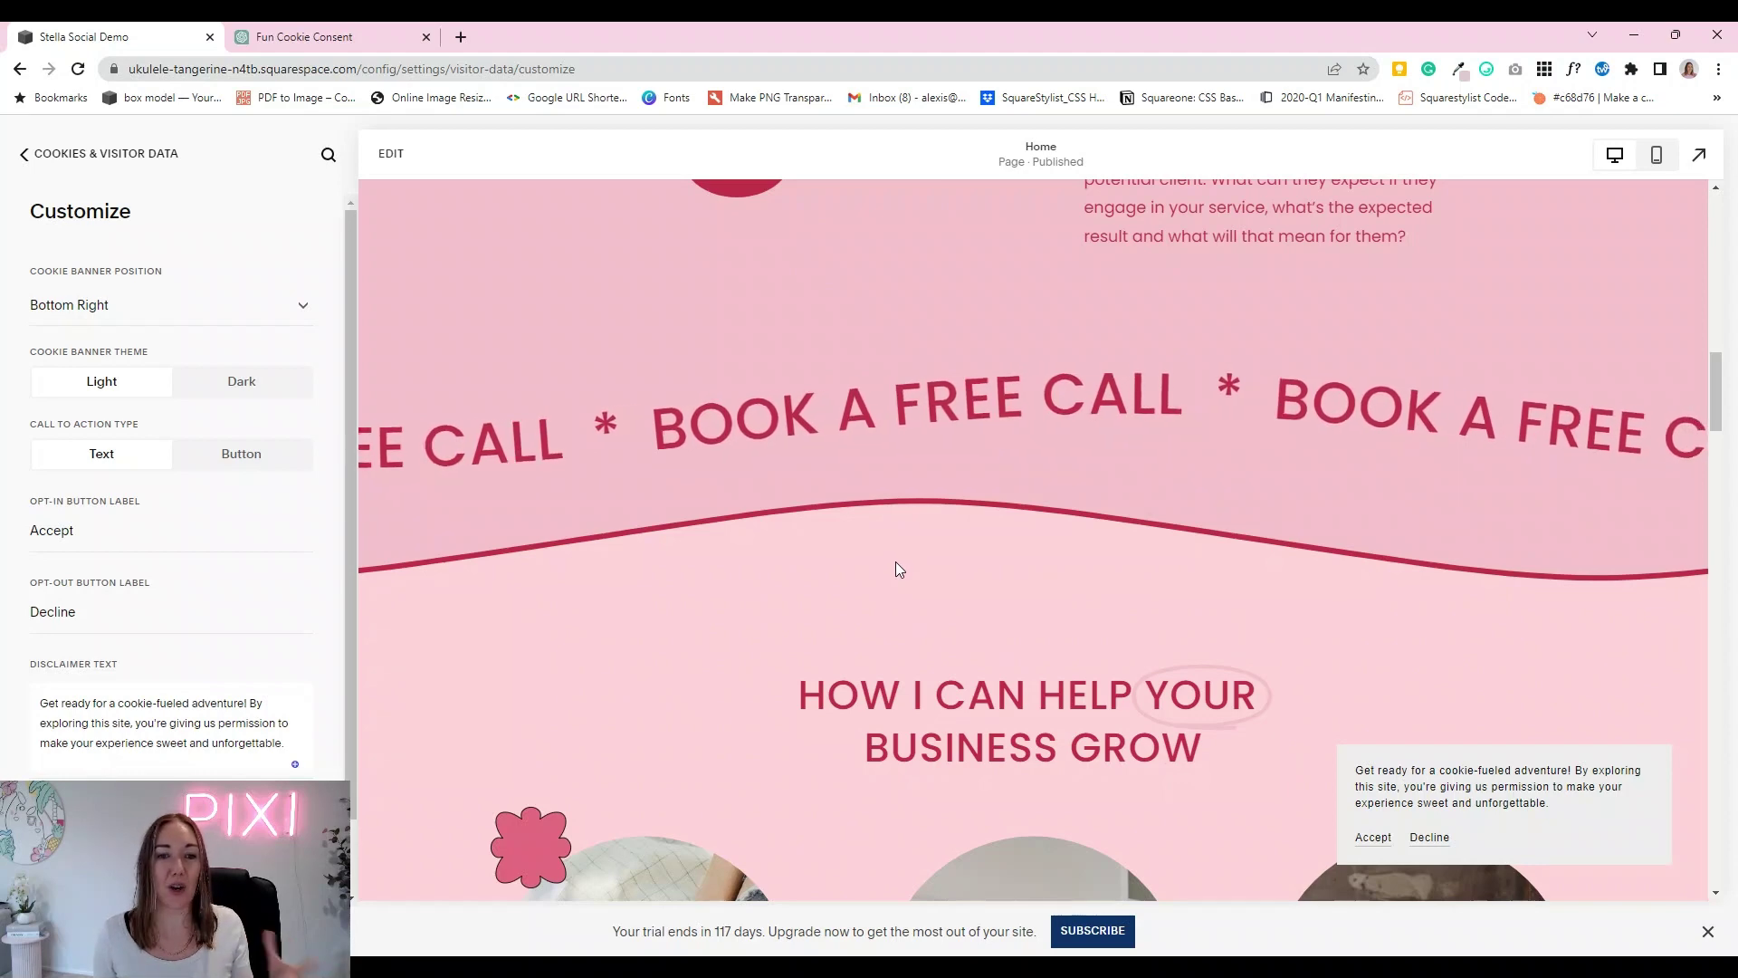
scroll(896, 564, "down", 5)
scroll(897, 569, "down", 5)
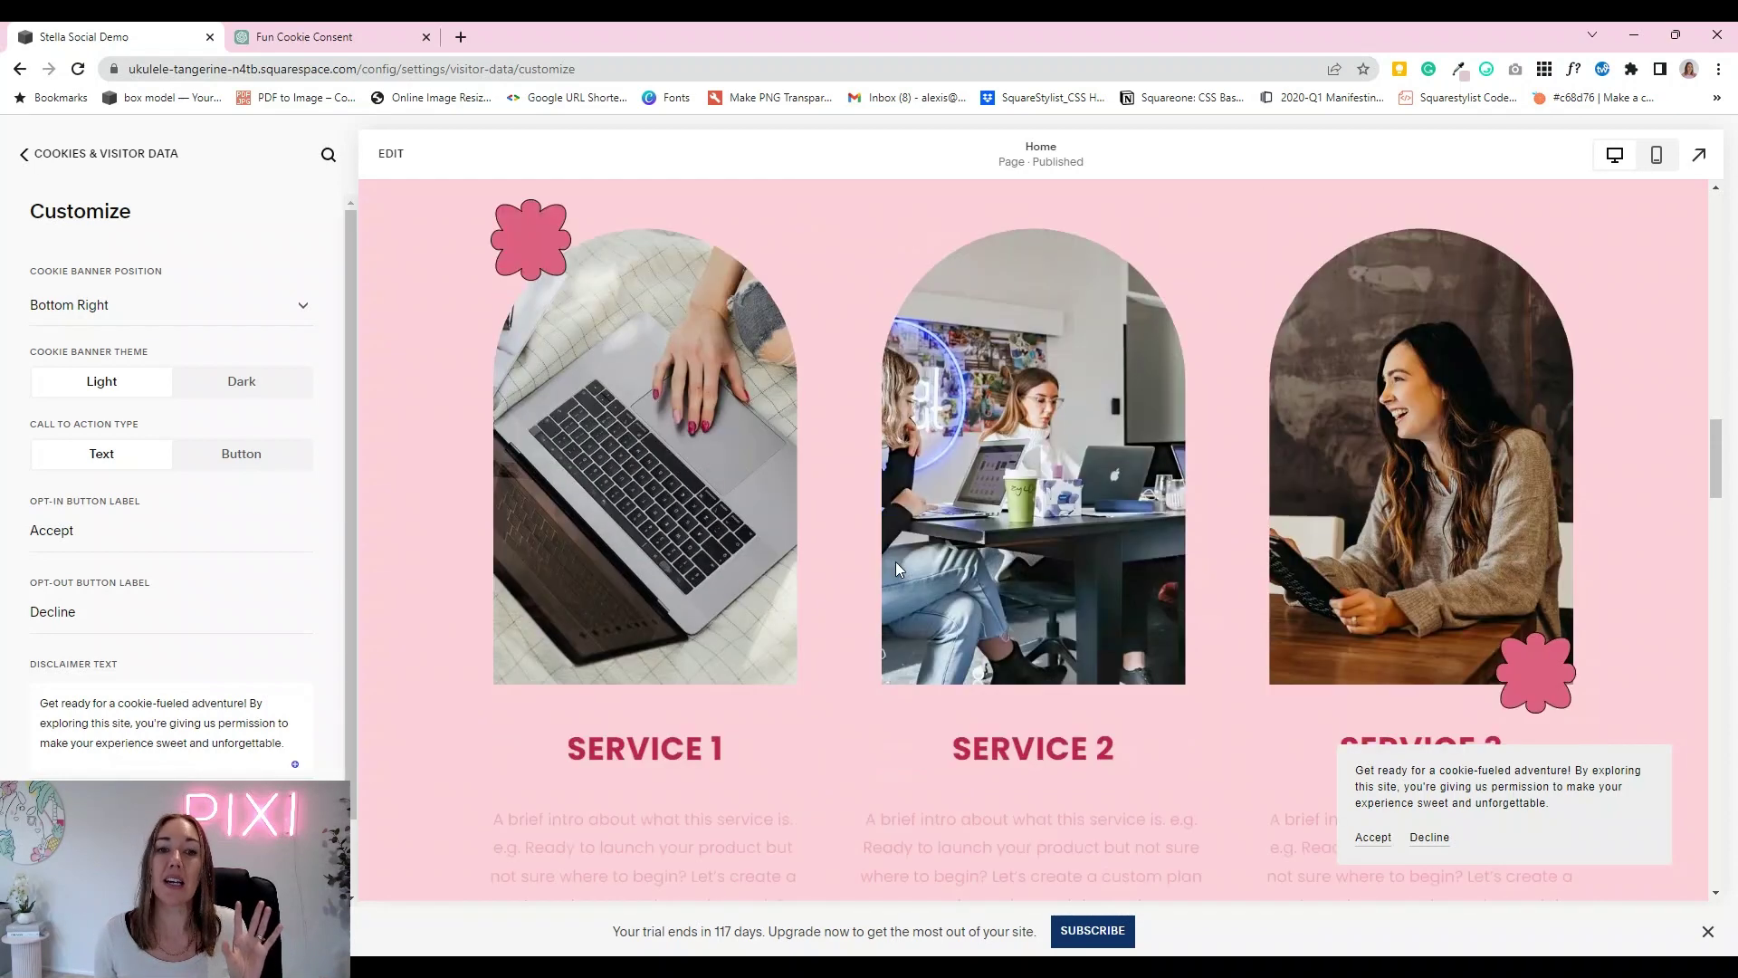
scroll(897, 569, "down", 5)
scroll(896, 568, "down", 5)
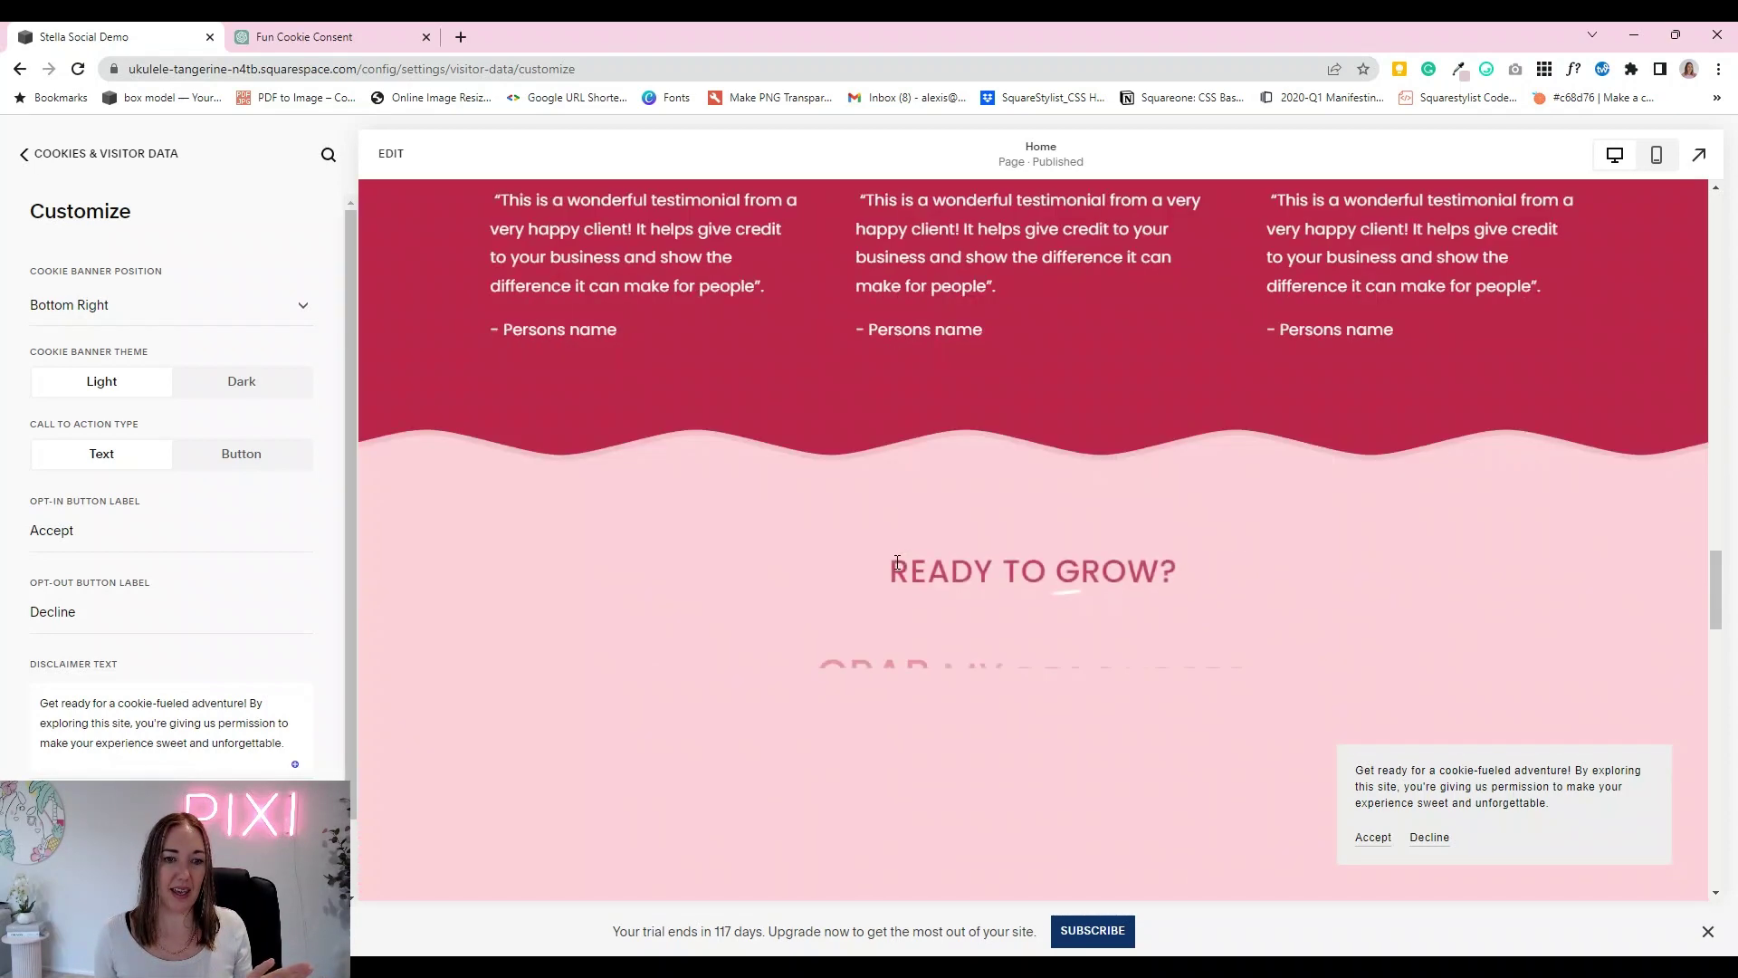
scroll(903, 559, "up", 6)
scroll(903, 558, "up", 15)
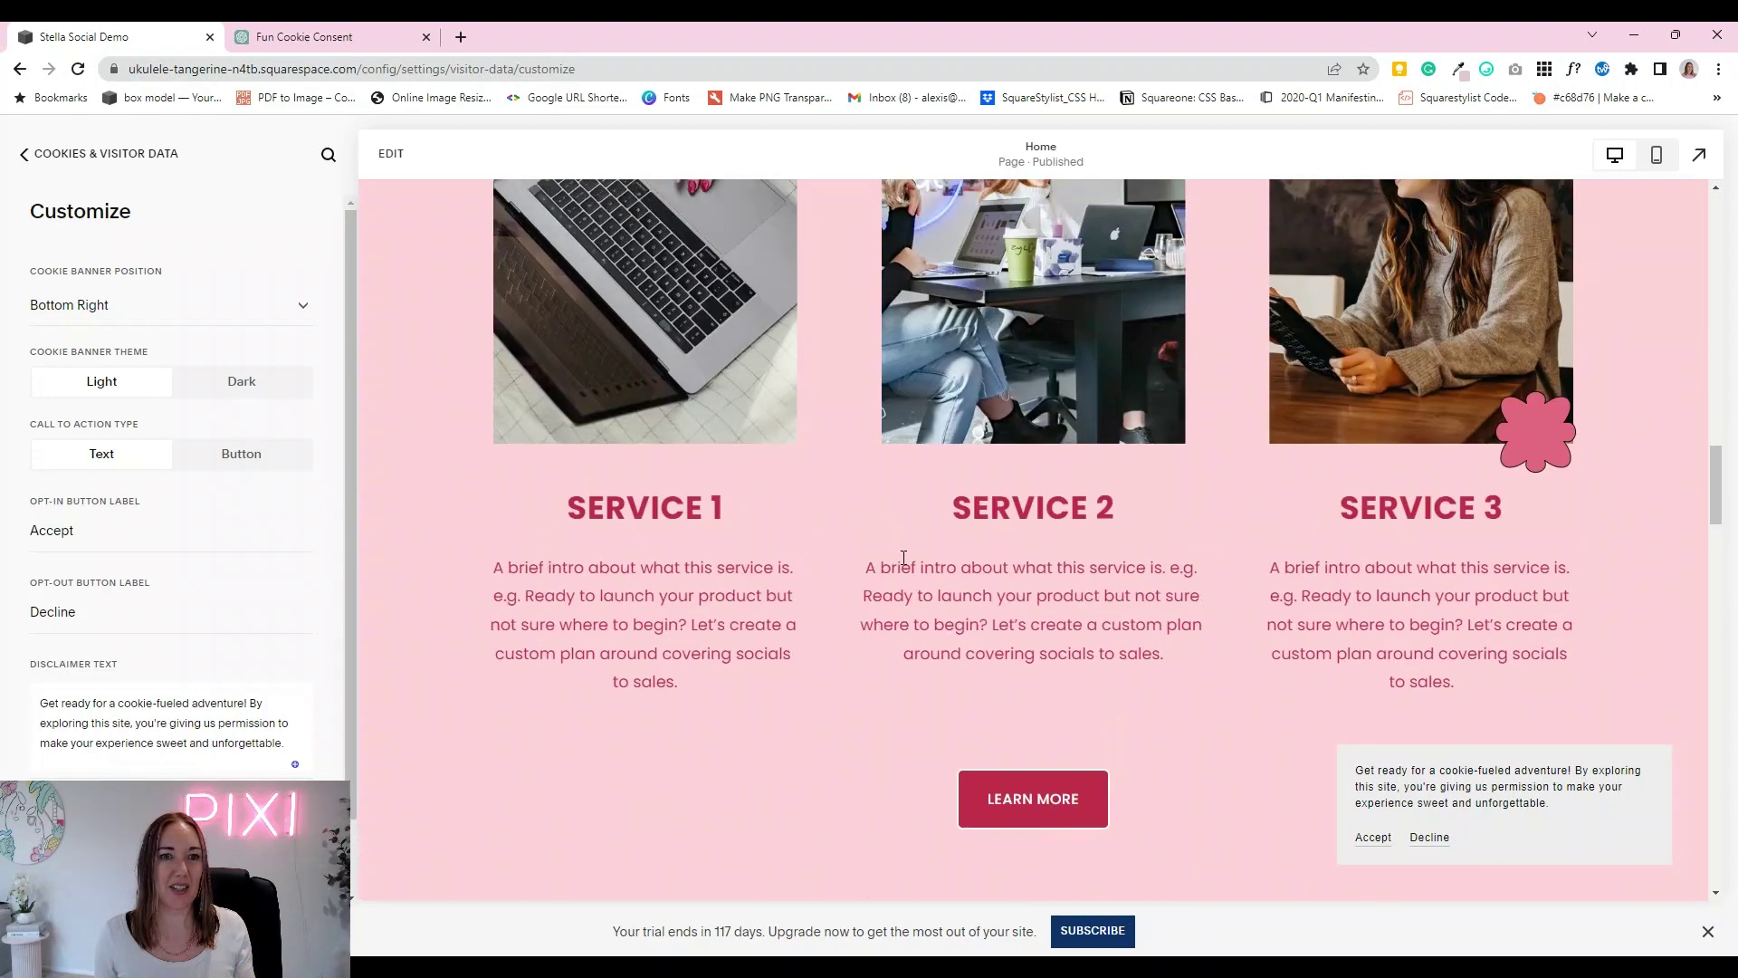
scroll(904, 559, "up", 8)
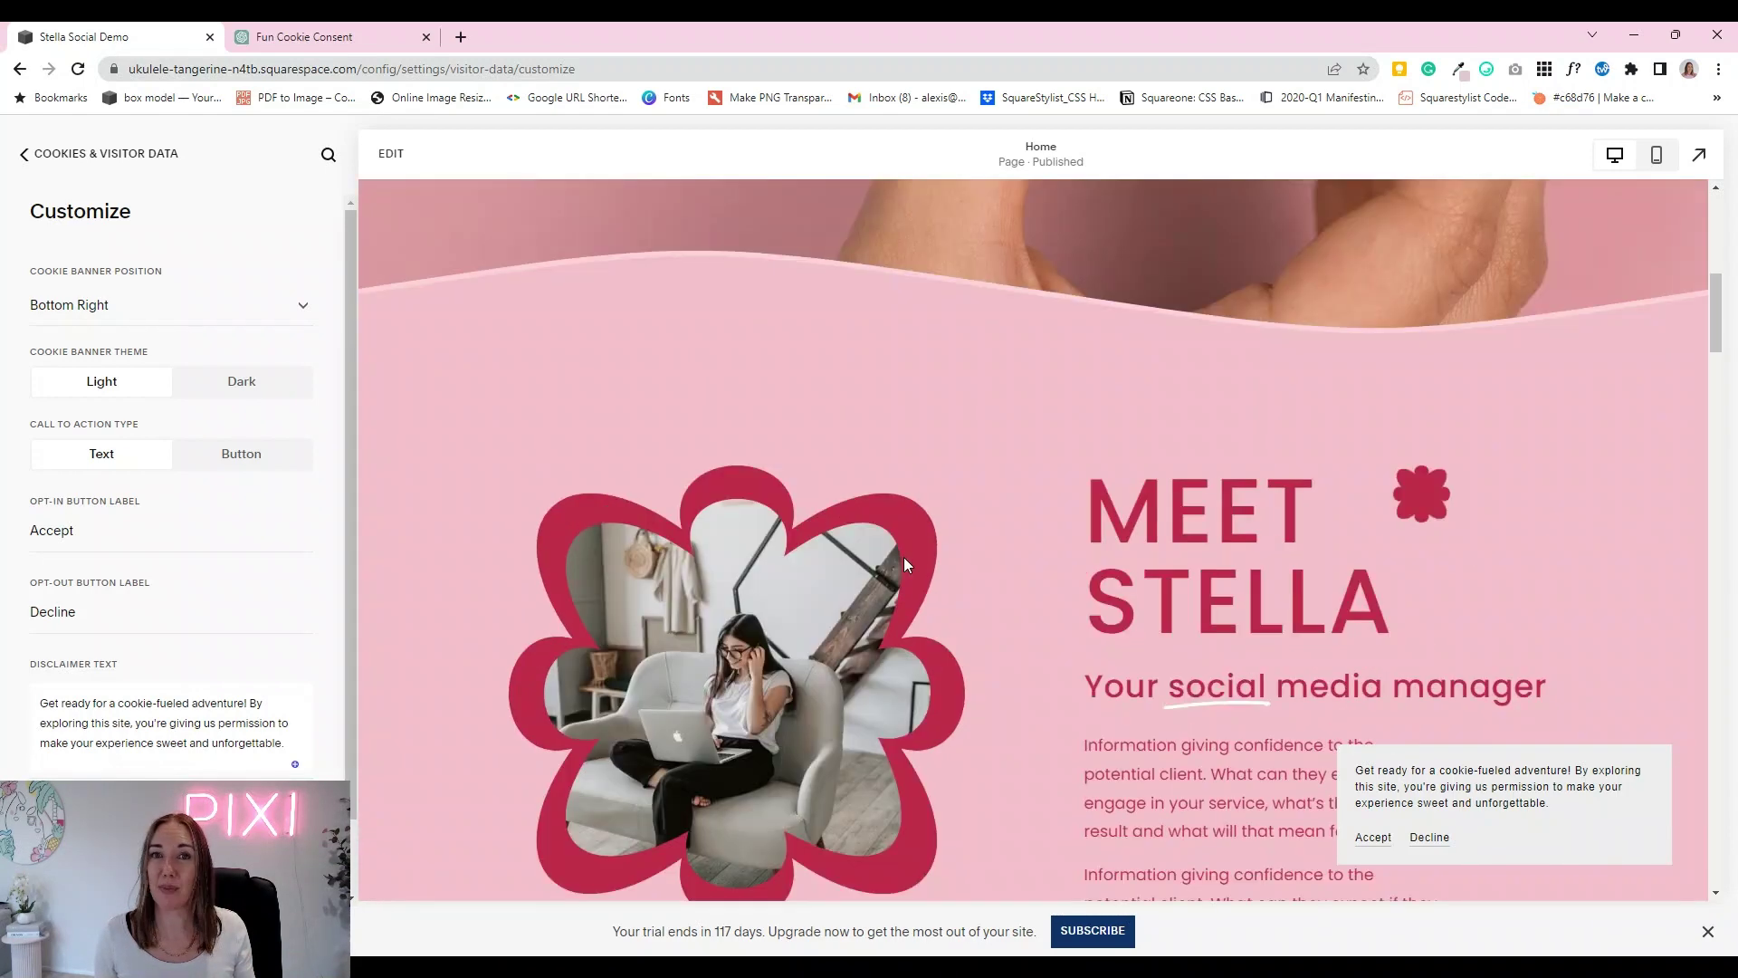
scroll(903, 559, "up", 4)
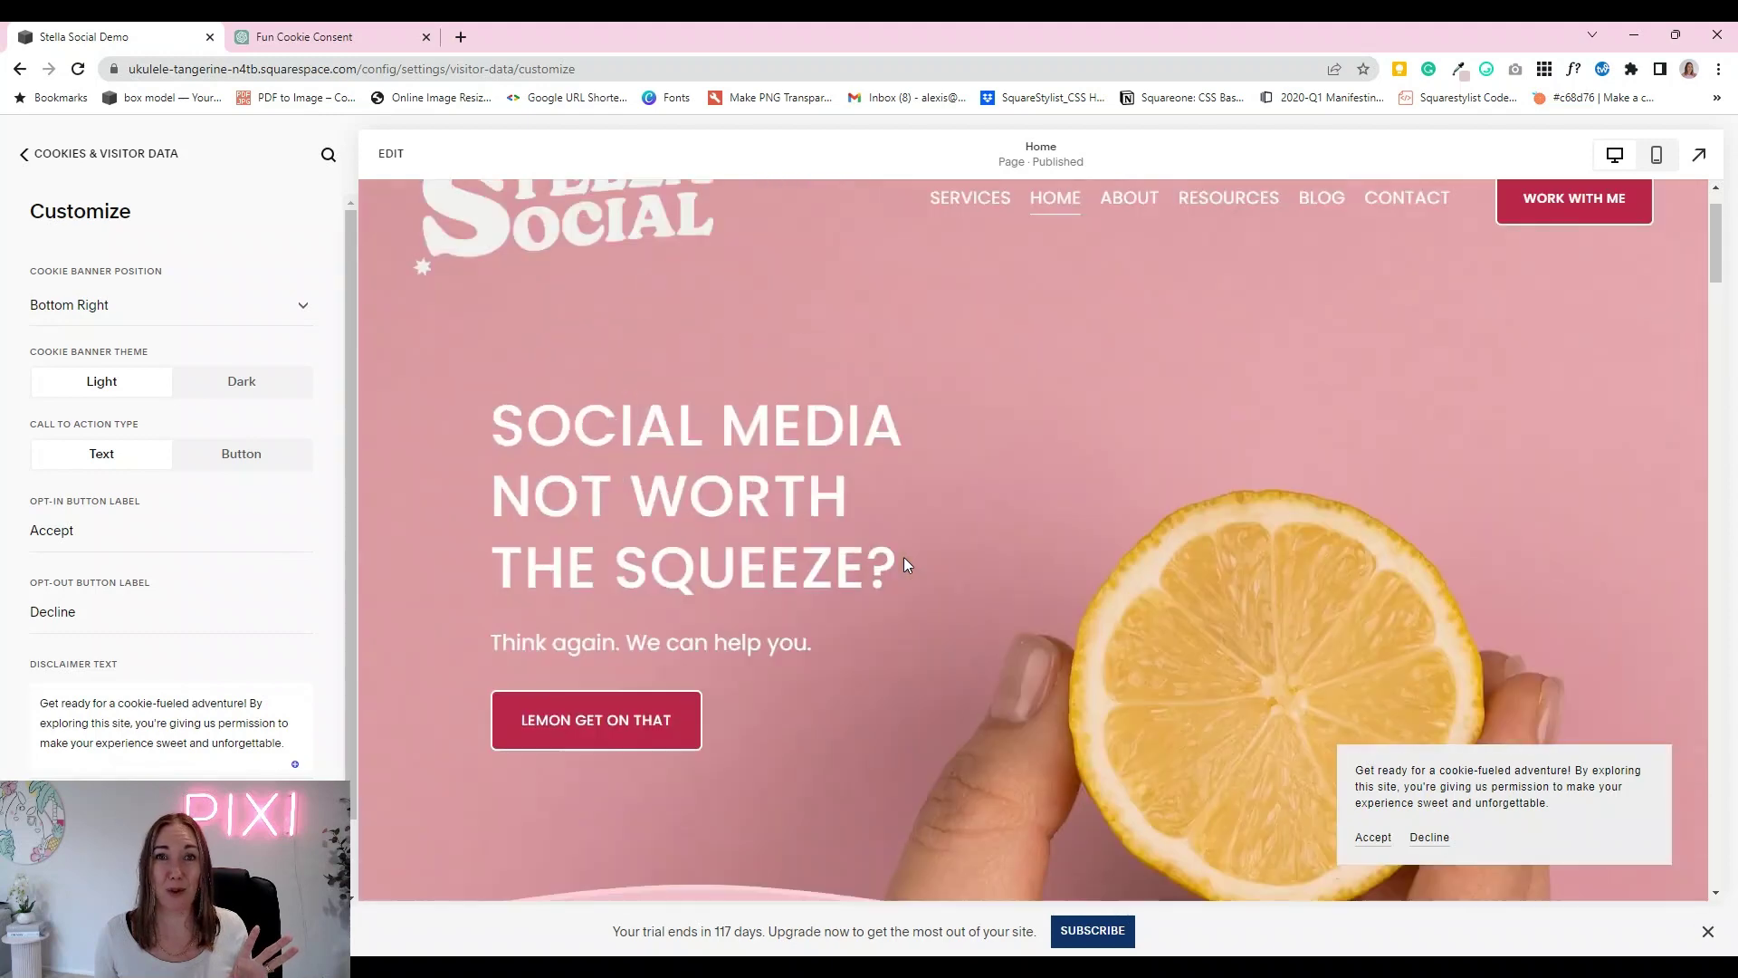